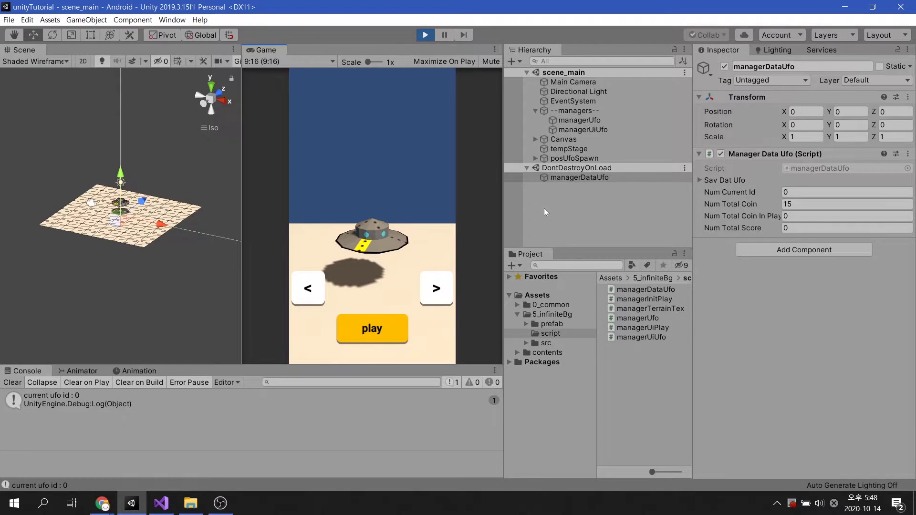
# In play mode, edit Num Total Coin, switch to the jet UFO and start the game.
pyautogui.click(802, 205)
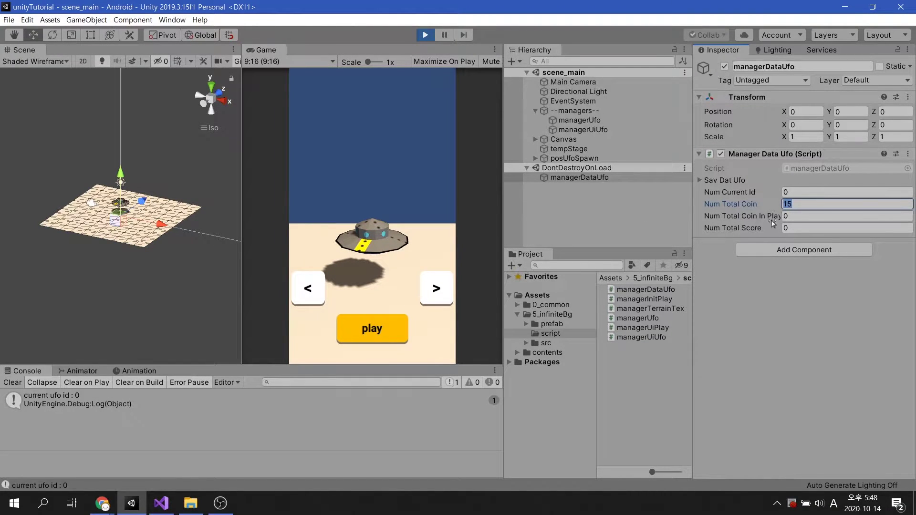
pyautogui.click(443, 302)
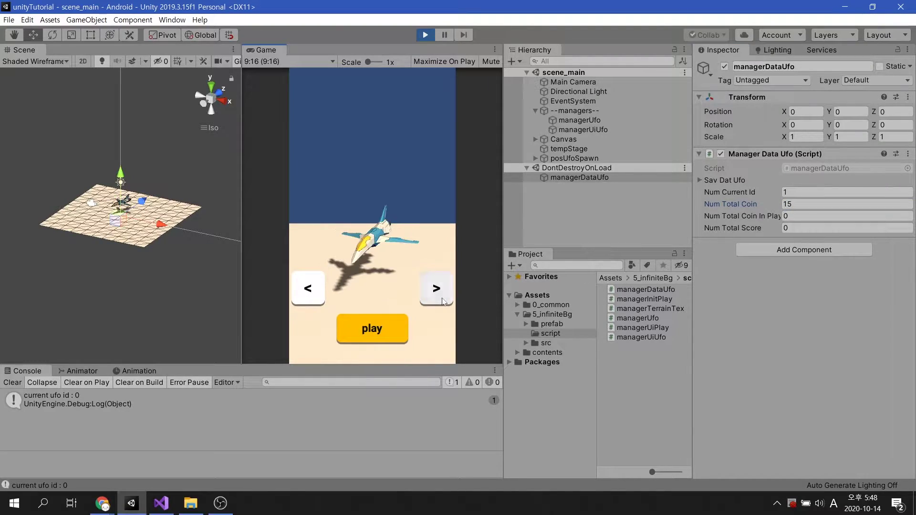
pyautogui.click(380, 336)
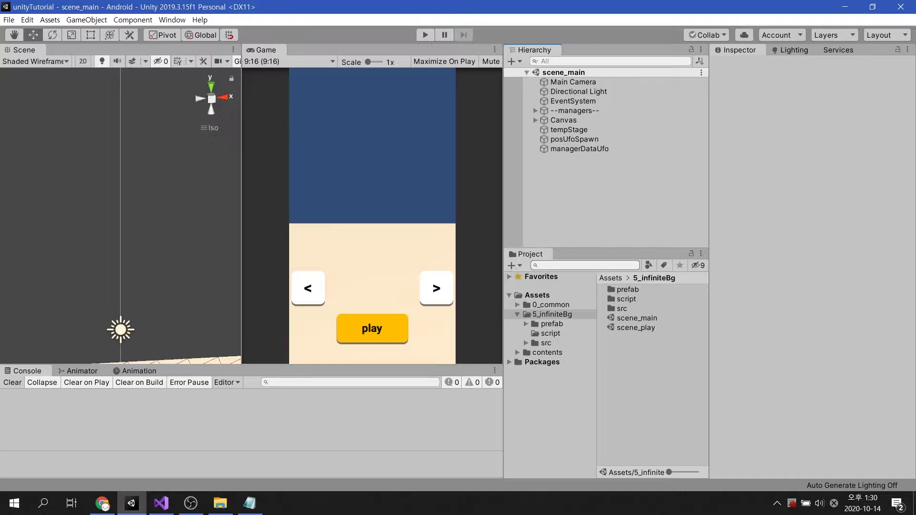
# Open scene_play, frame groupCoins and confirm the first coin keeps its itemCoin tag.
pyautogui.doubleClick(637, 329)
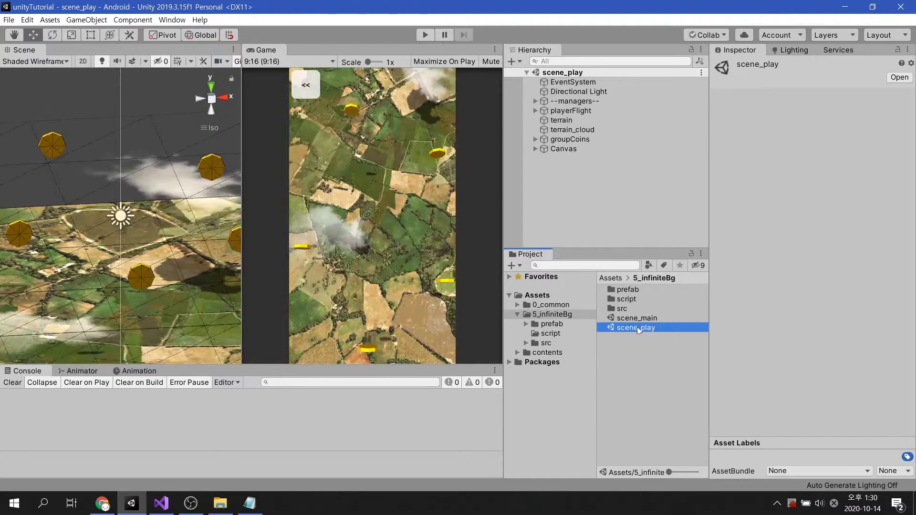
pyautogui.click(568, 141)
pyautogui.doubleClick(568, 141)
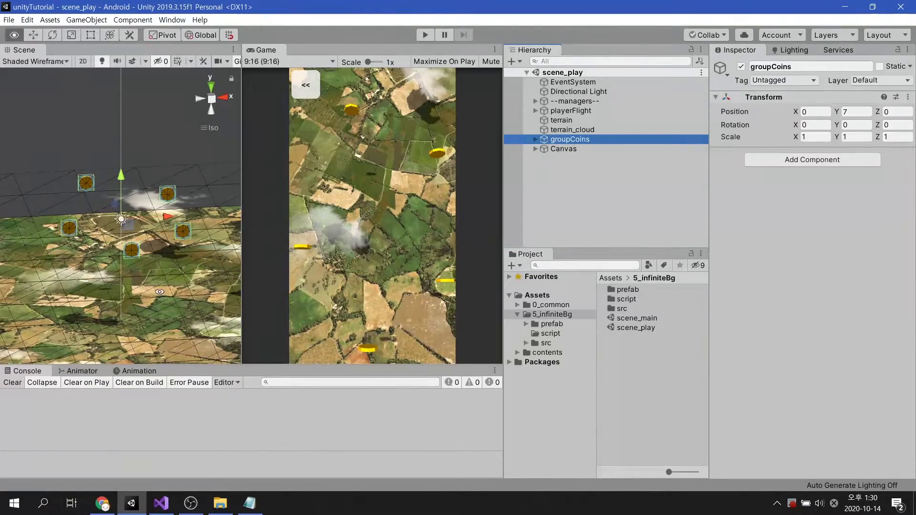
pyautogui.moveTo(86, 215)
pyautogui.keyDown('alt'); pyautogui.mouseDown()
pyautogui.moveTo(63, 262)
pyautogui.moveTo(174, 271)
pyautogui.mouseUp(); pyautogui.keyUp('alt')
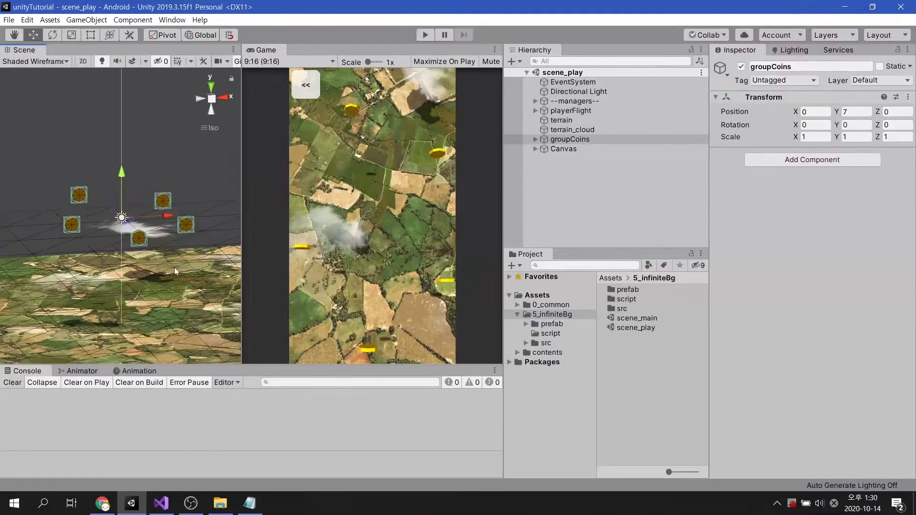
pyautogui.click(535, 139)
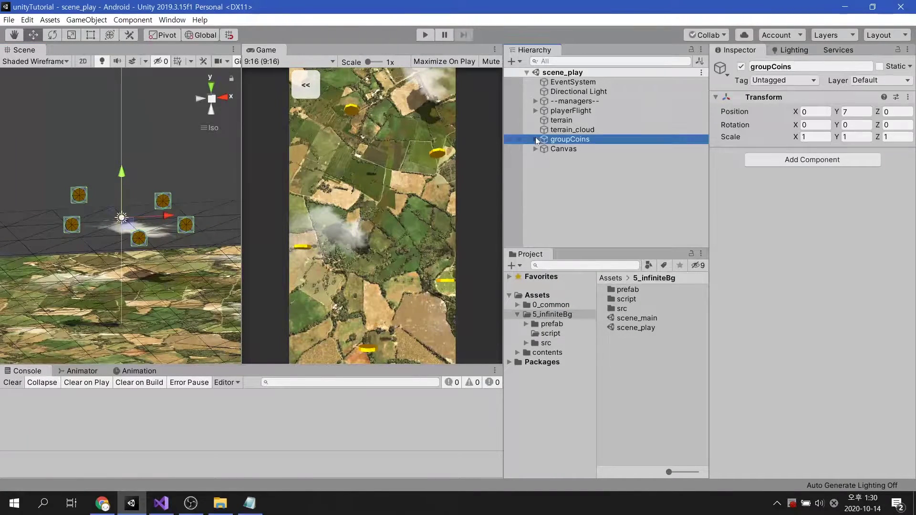
pyautogui.click(571, 148)
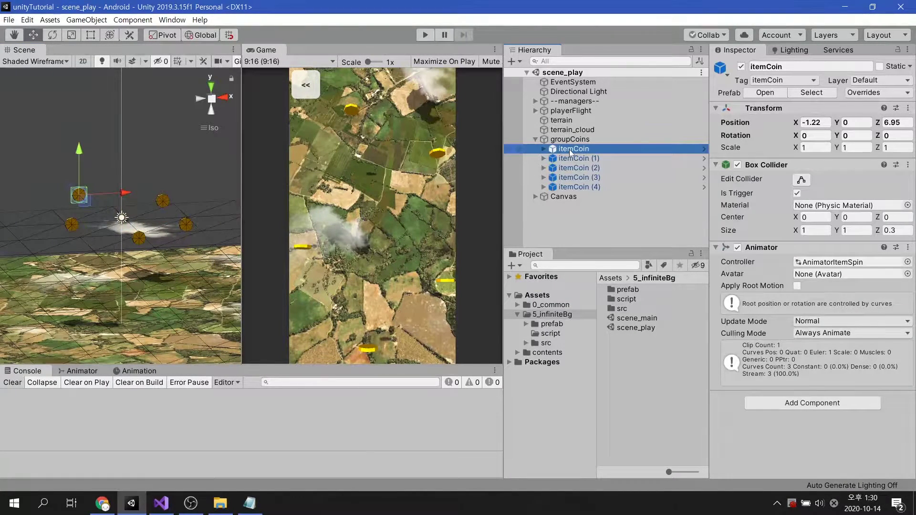
pyautogui.click(787, 82)
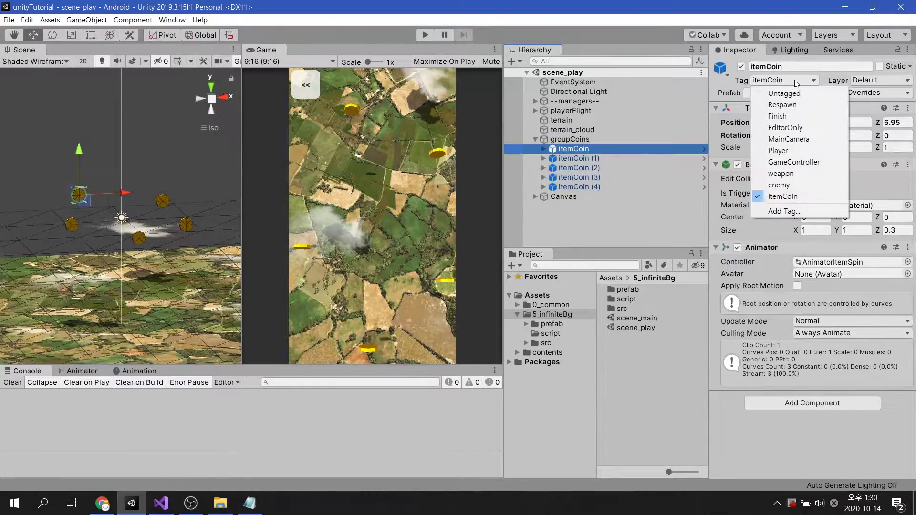
pyautogui.click(811, 196)
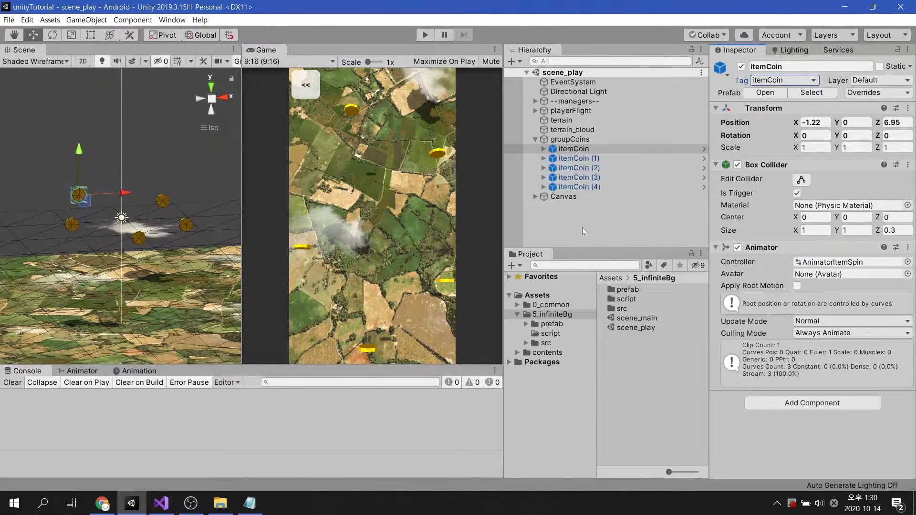
# Check playerFlight's Mngr Ui Play and Coin Group references, then switch to Visual Studio.
pyautogui.click(569, 111)
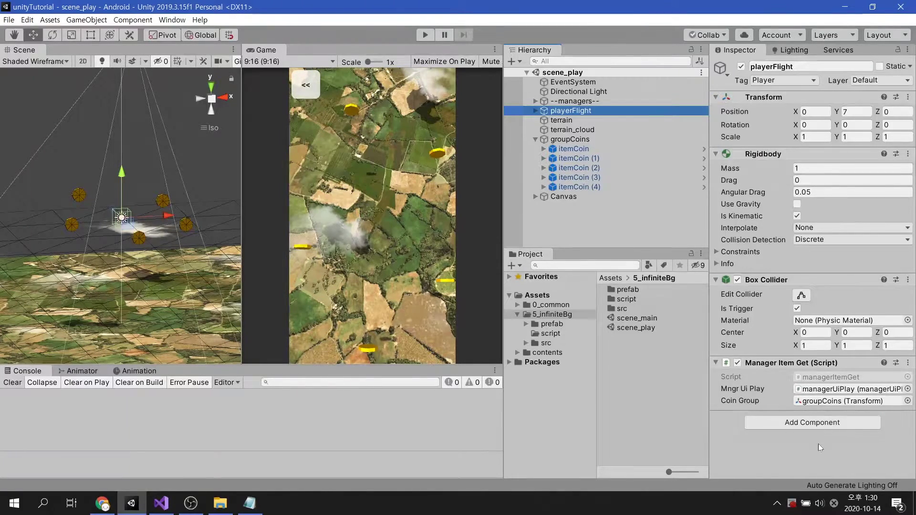
pyautogui.click(825, 391)
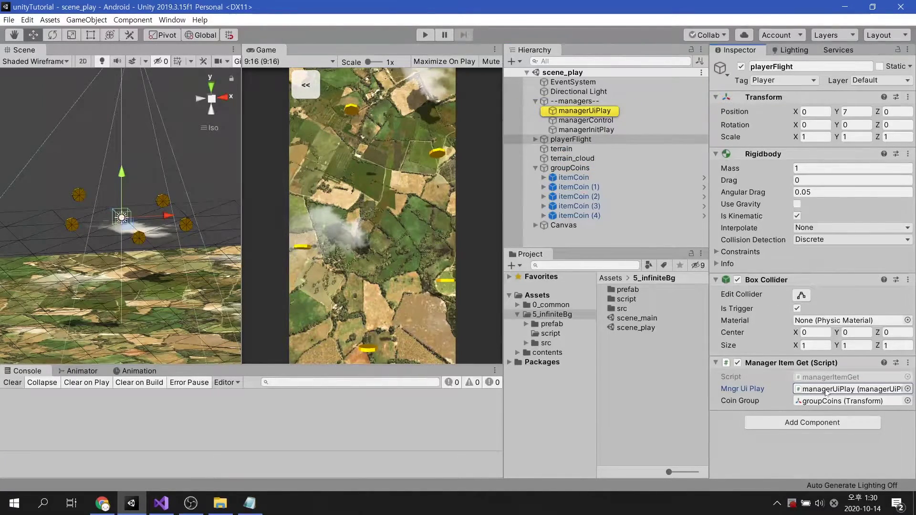
pyautogui.click(829, 403)
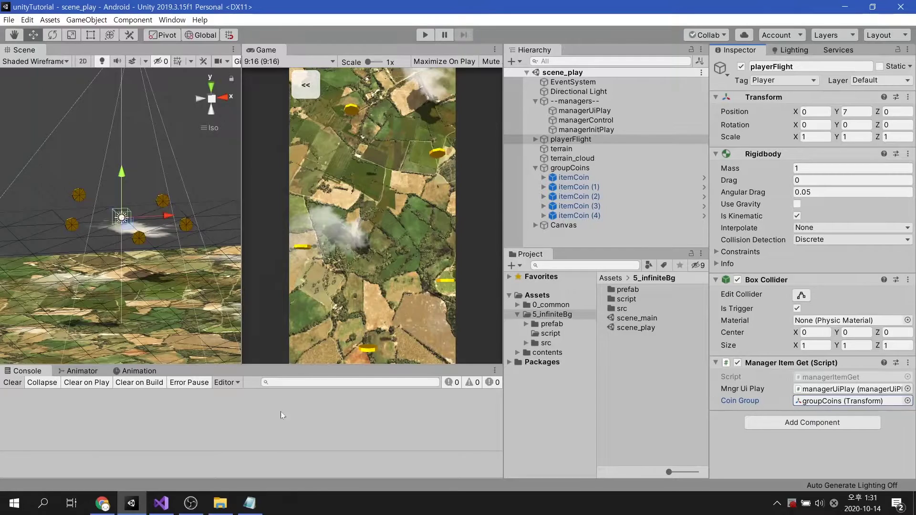
pyautogui.click(160, 503)
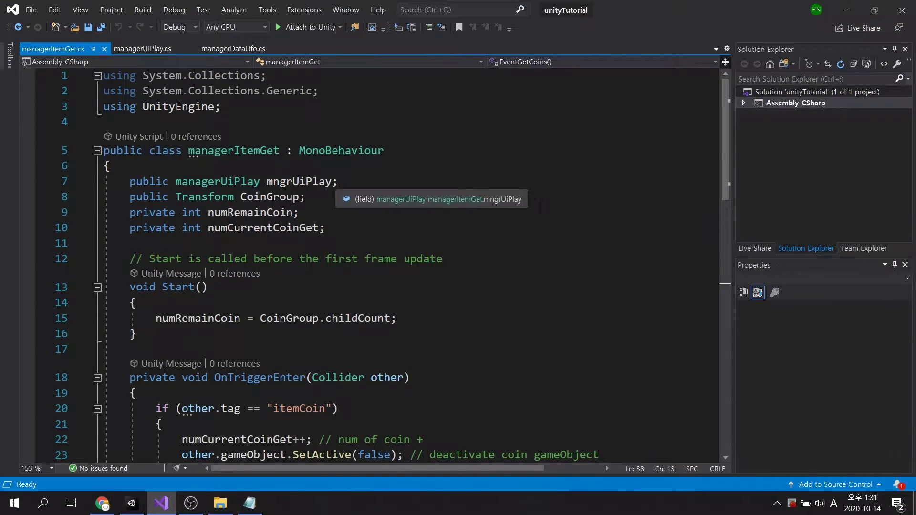
pyautogui.click(306, 181)
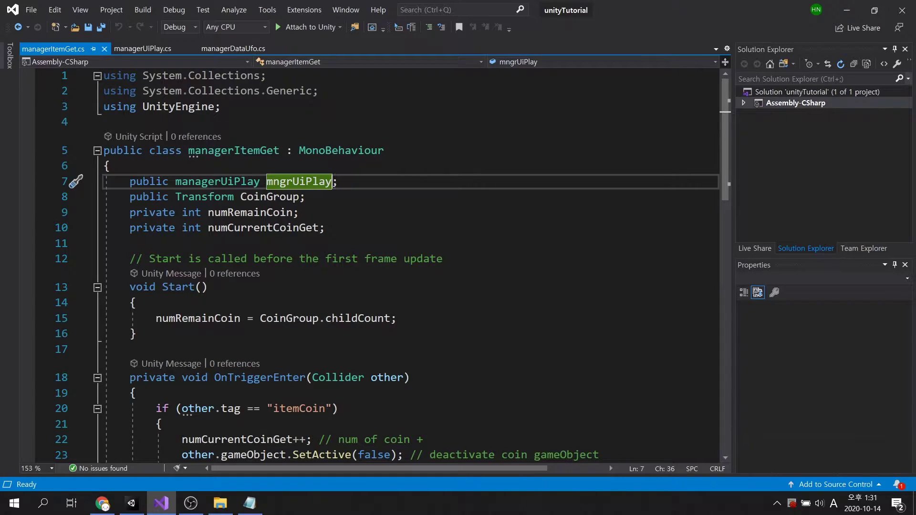
pyautogui.click(301, 197)
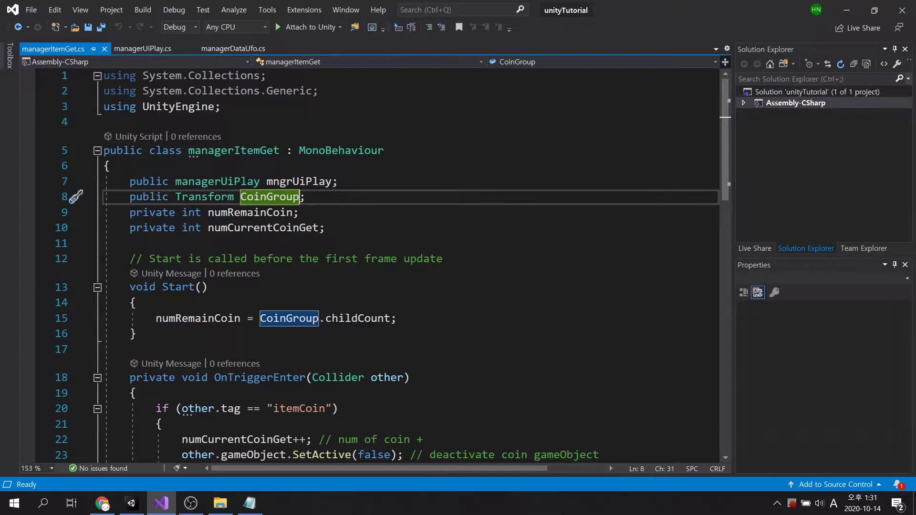
pyautogui.click(293, 213)
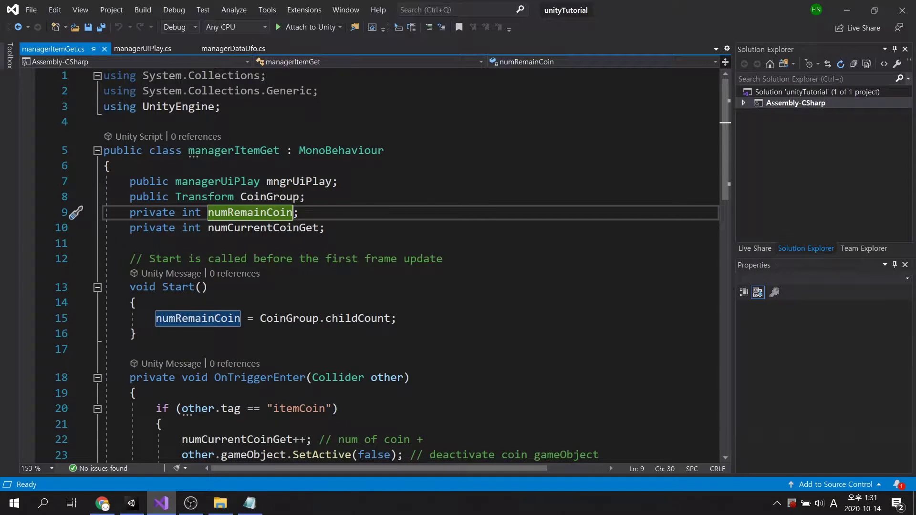
pyautogui.moveTo(260, 319); pyautogui.dragTo(391, 319)
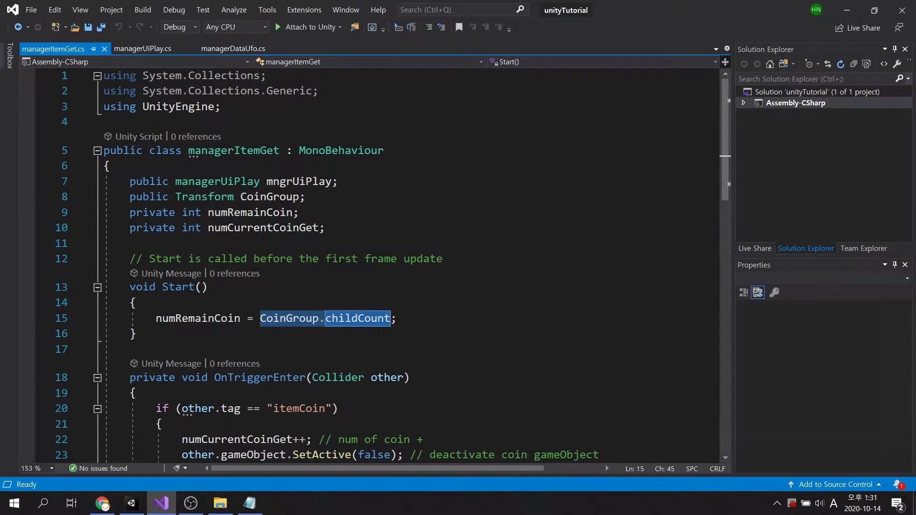
pyautogui.click(320, 228)
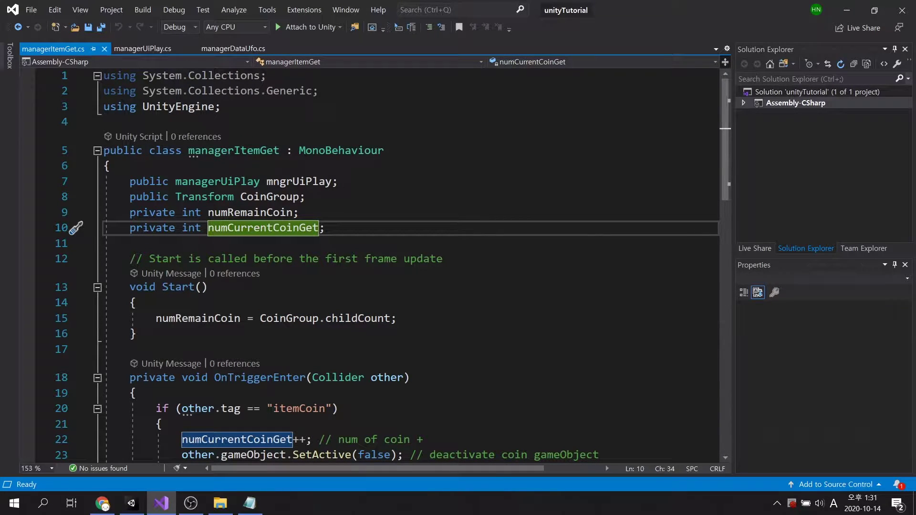
pyautogui.scroll(-1, 319, 228)
pyautogui.scroll(-2, 319, 228)
pyautogui.scroll(-1, 319, 228)
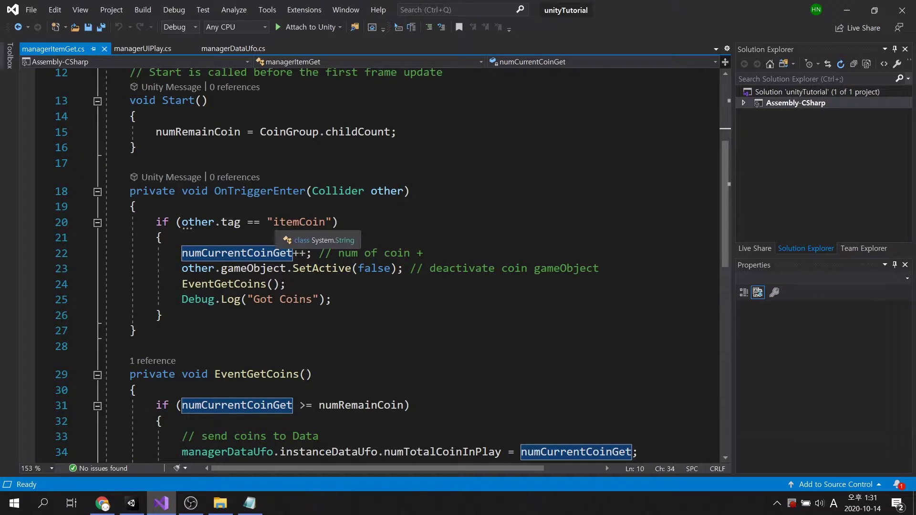
pyautogui.doubleClick(299, 222)
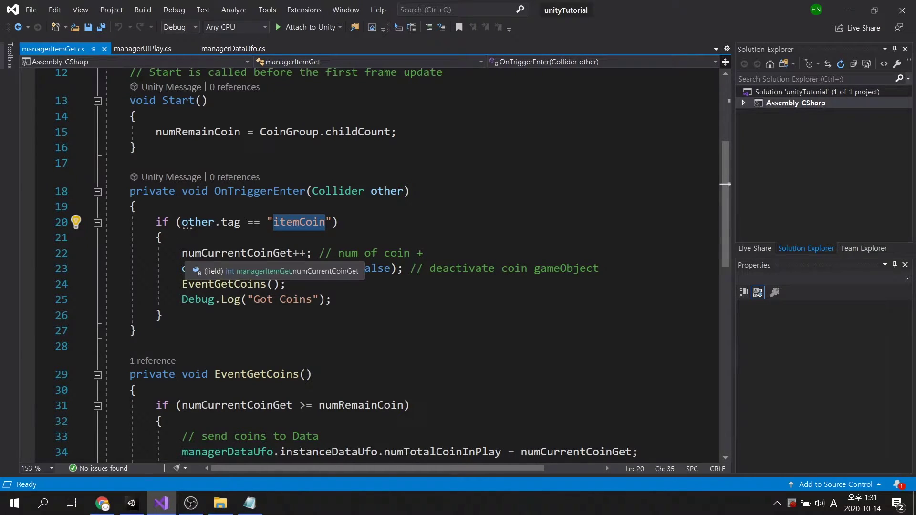
pyautogui.moveTo(183, 252); pyautogui.dragTo(308, 252)
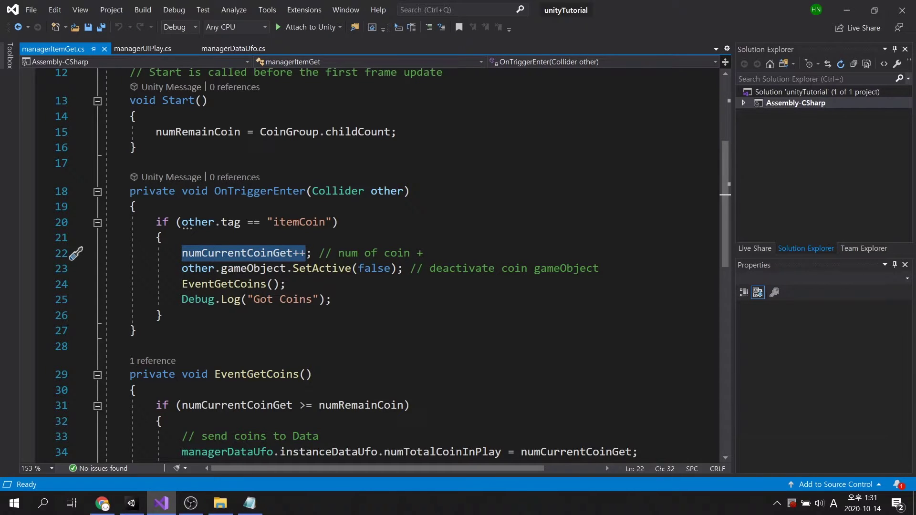
pyautogui.moveTo(182, 268); pyautogui.dragTo(399, 269)
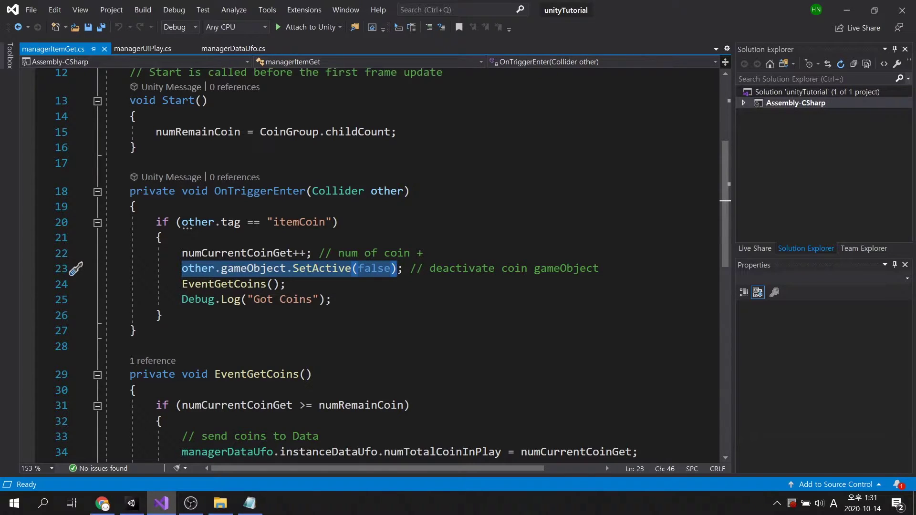
pyautogui.moveTo(181, 285); pyautogui.dragTo(280, 284)
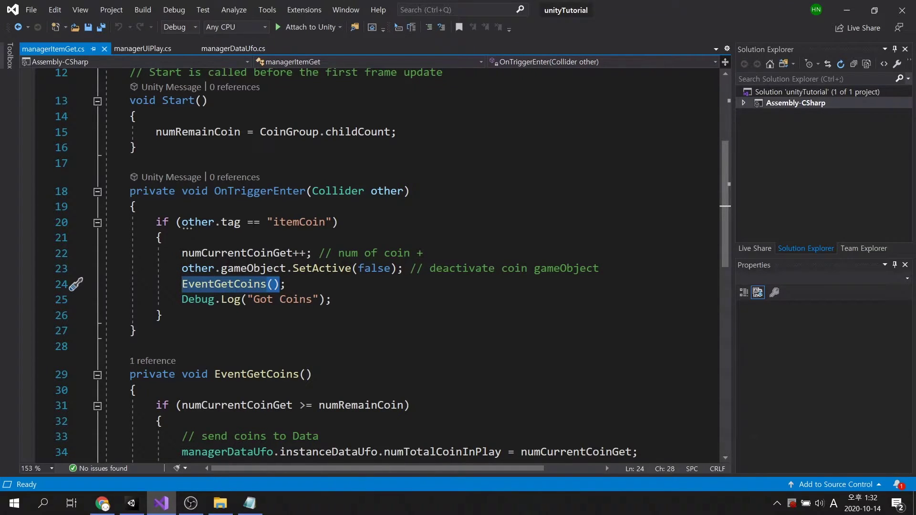
pyautogui.scroll(-4, 373, 265)
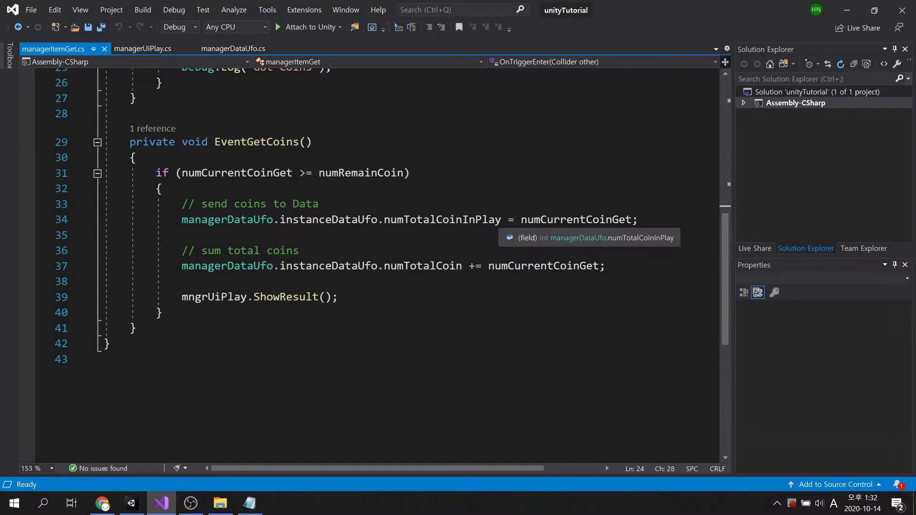
pyautogui.doubleClick(493, 220)
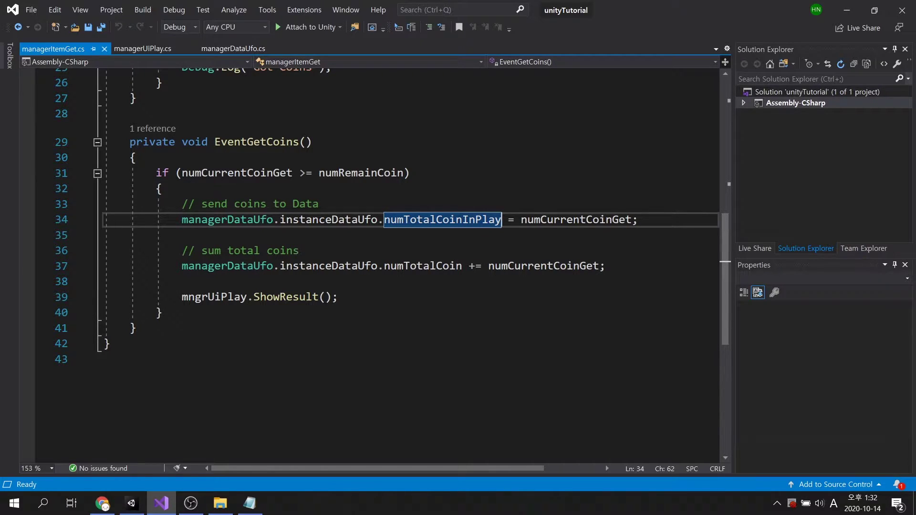
pyautogui.doubleClick(430, 266)
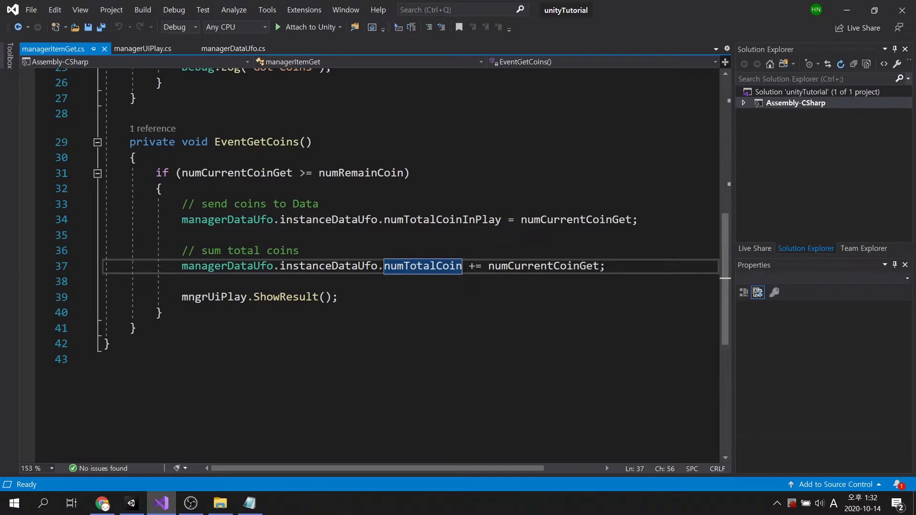
pyautogui.moveTo(468, 265); pyautogui.dragTo(599, 266)
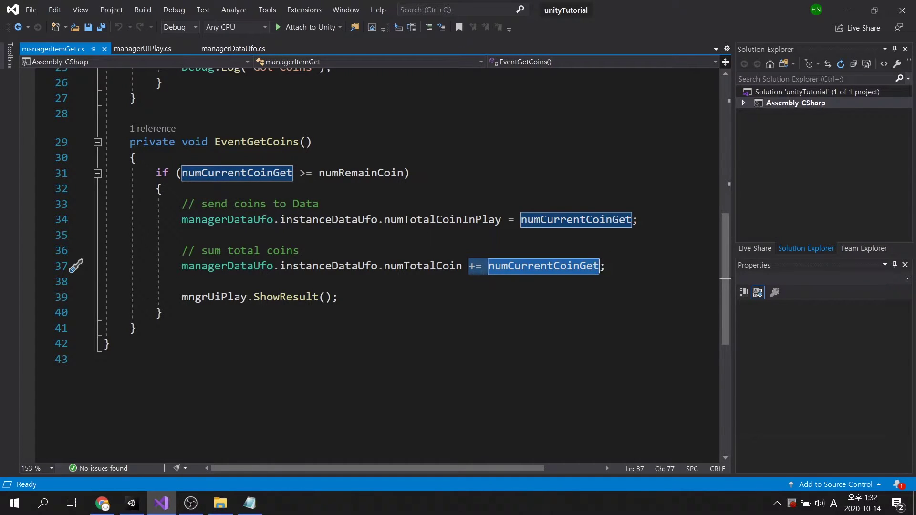
pyautogui.press('Down')
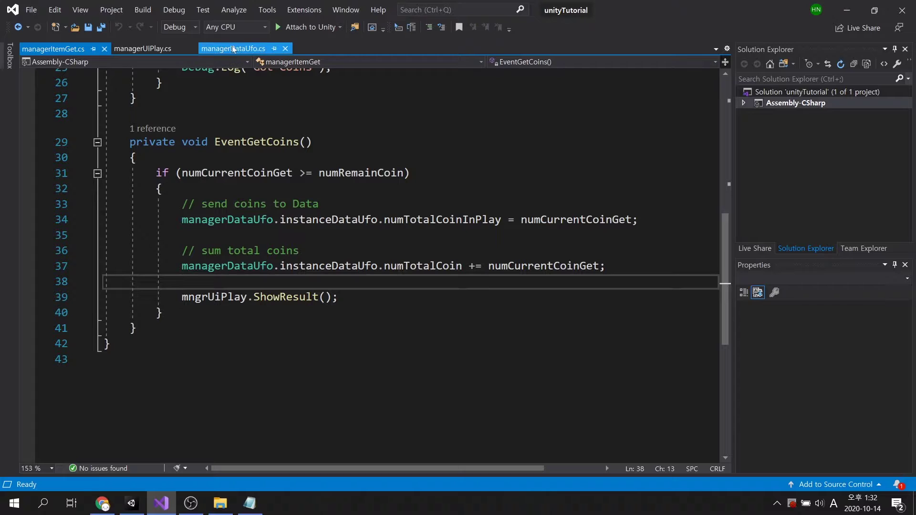
# Review managerDataUfo's numTotalCoinInPlay, numTotalCoin and numTotalScore fields.
pyautogui.click(236, 48)
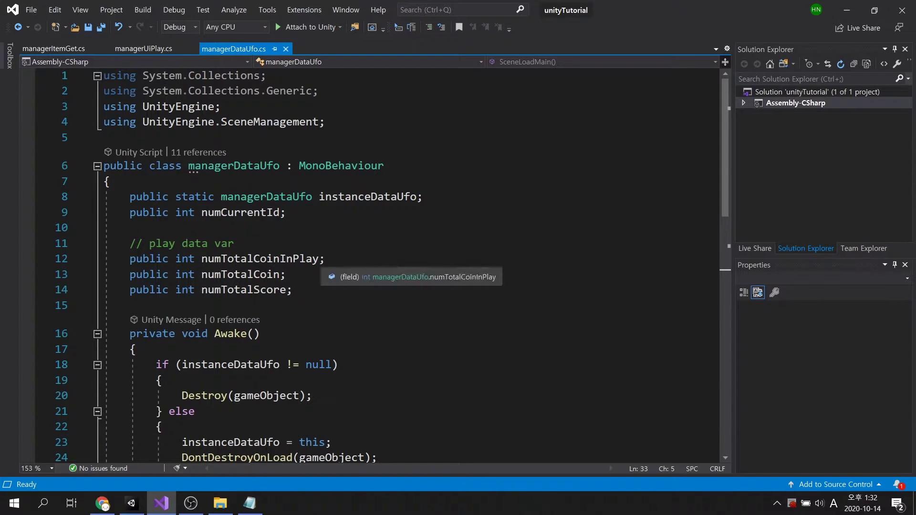
pyautogui.doubleClick(316, 259)
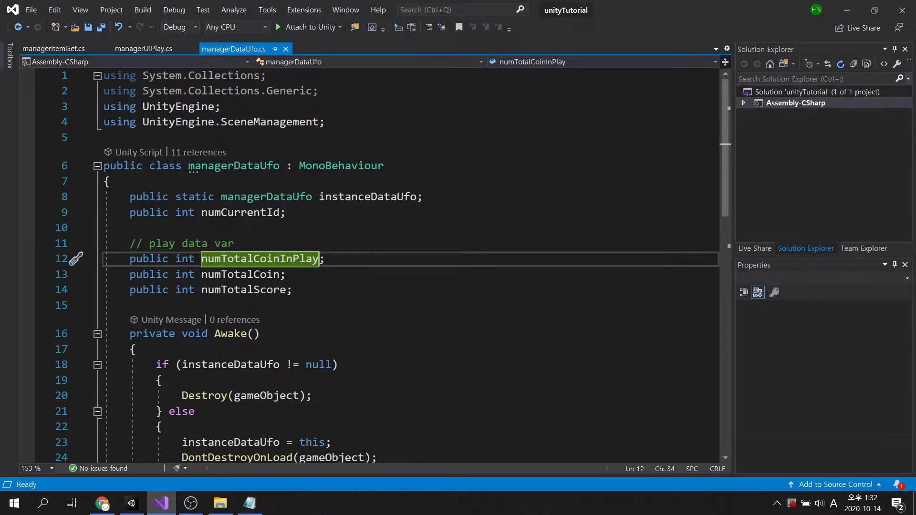
pyautogui.doubleClick(279, 274)
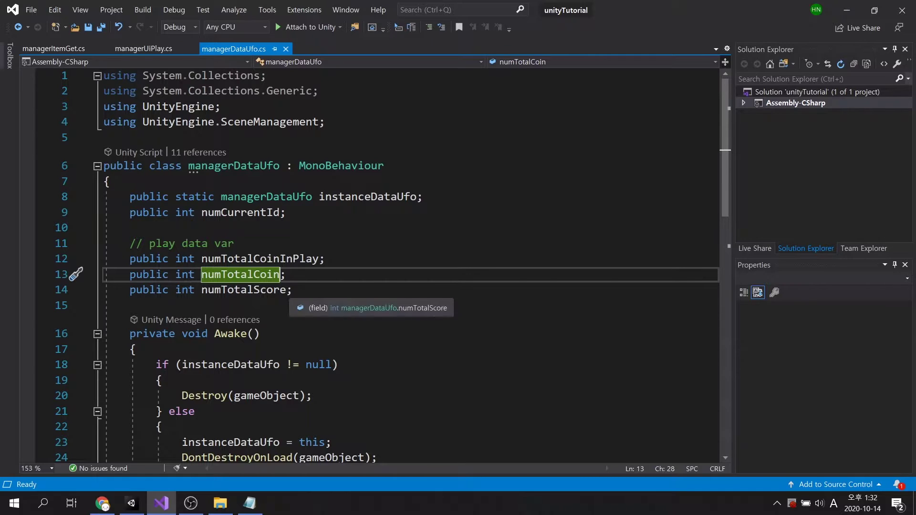
pyautogui.doubleClick(282, 290)
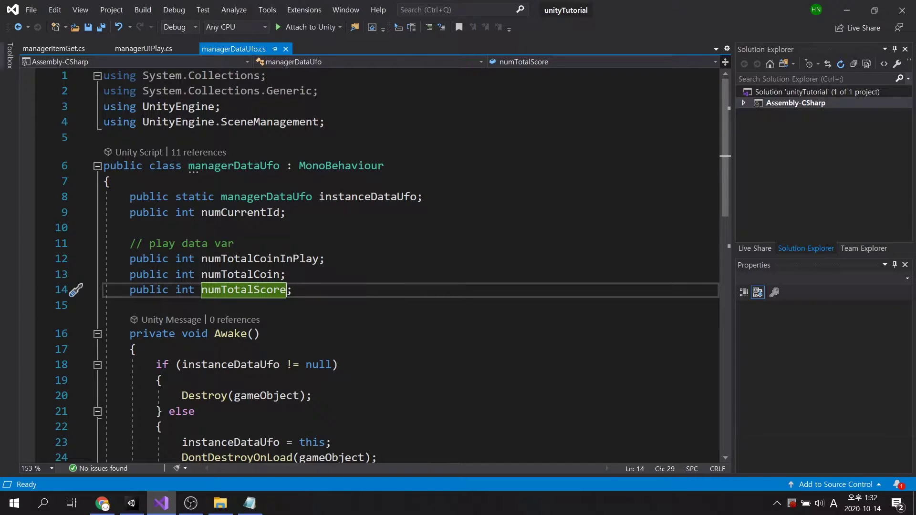
# Review managerItemGet's result call and managerUiPlay's uiTextScoreResult and uiObjResult fields, then return to Unity.
pyautogui.click(70, 50)
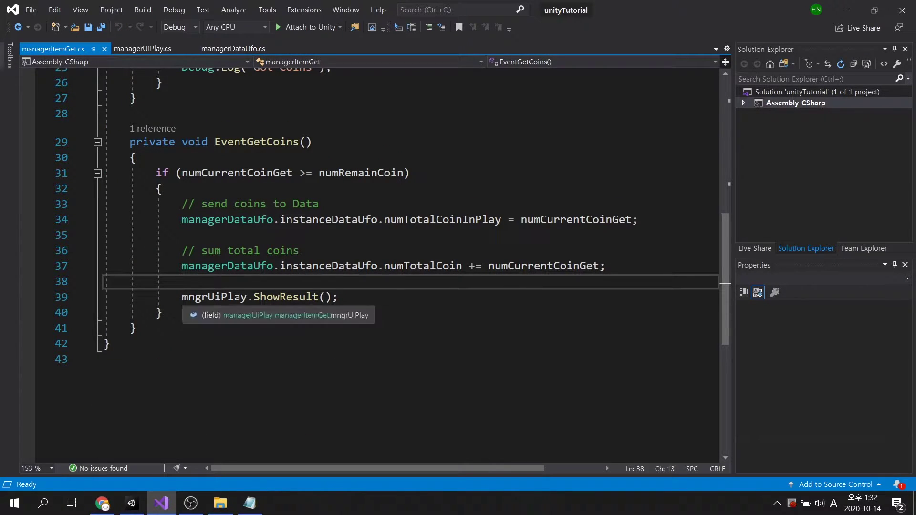
pyautogui.moveTo(181, 297); pyautogui.dragTo(332, 297)
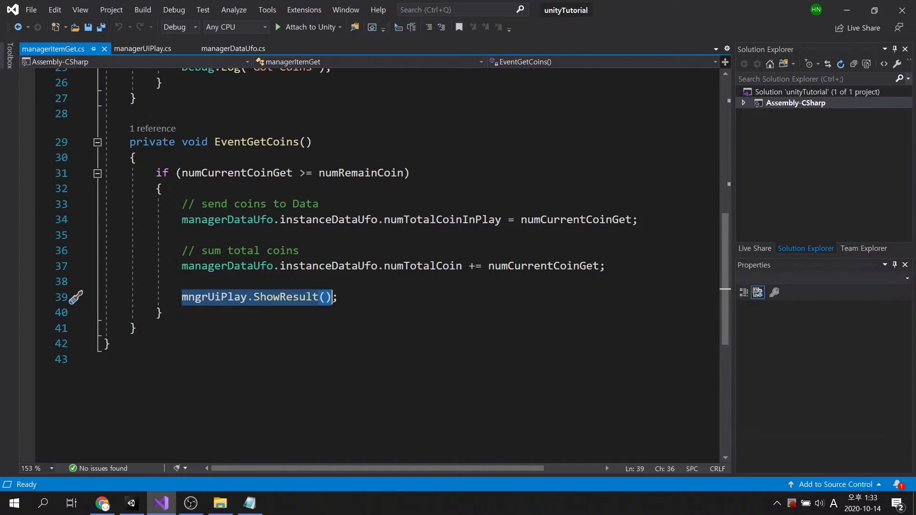
pyautogui.click(332, 298)
pyautogui.click(153, 49)
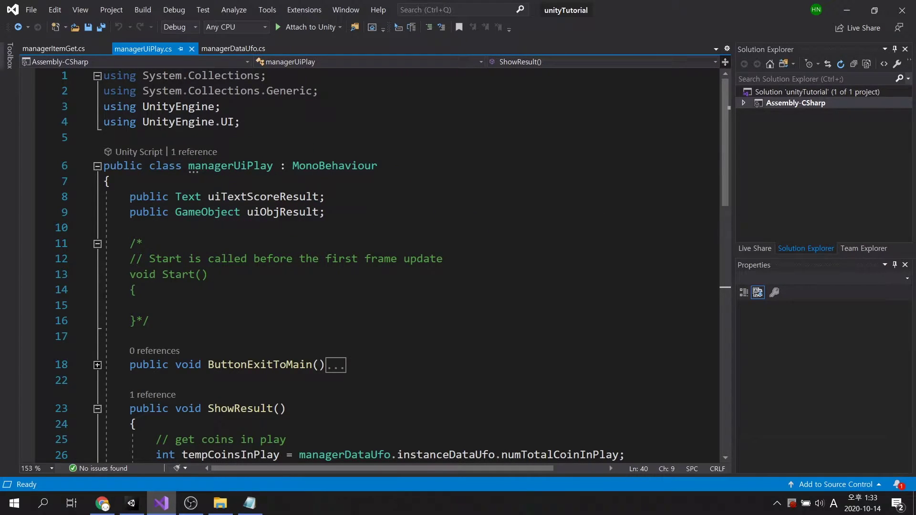
pyautogui.click(320, 197)
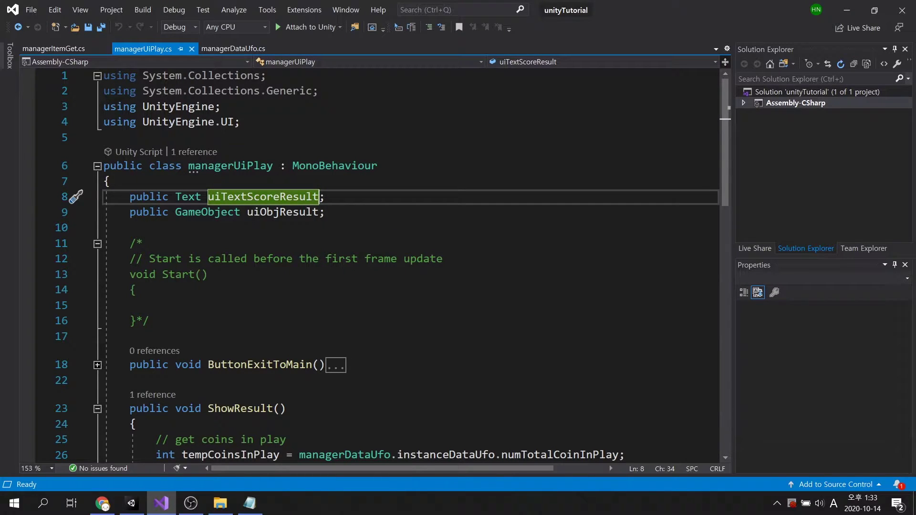
pyautogui.click(319, 212)
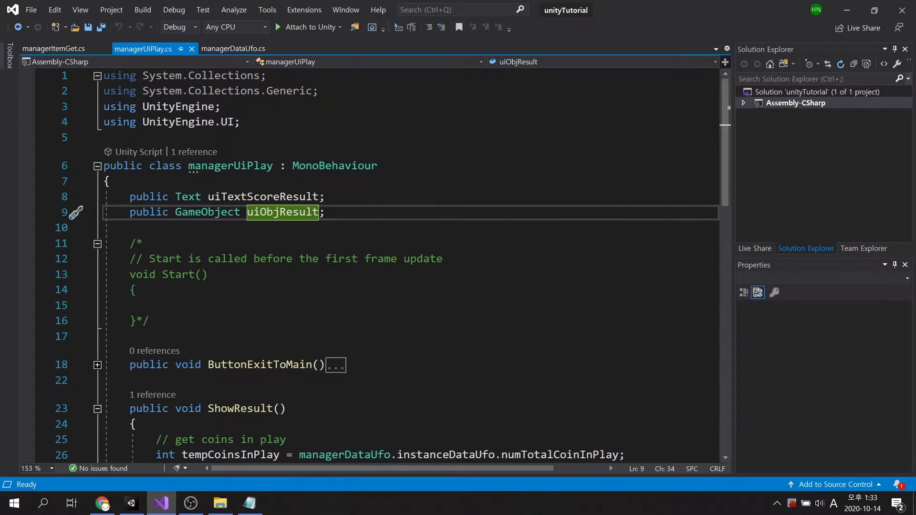
pyautogui.click(132, 503)
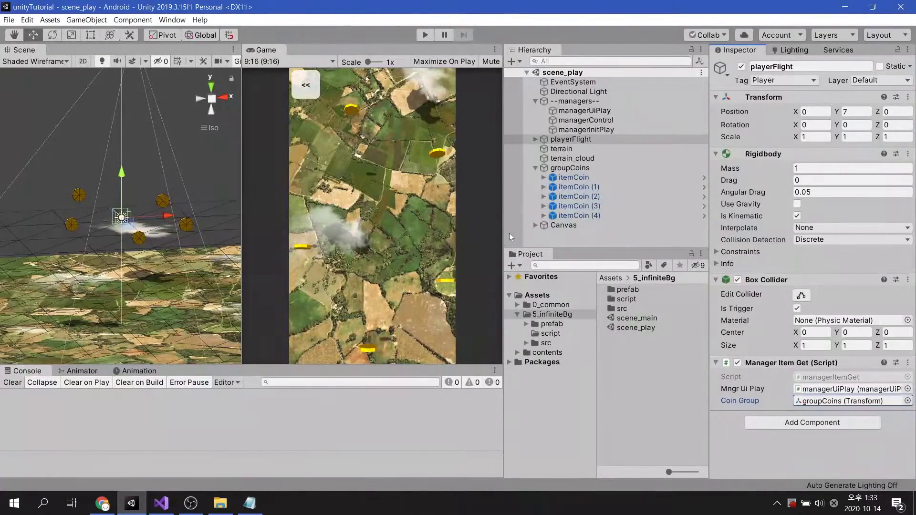
# Activate PanelResult under Canvas and check managerUiPlay's score text reference.
pyautogui.click(536, 168)
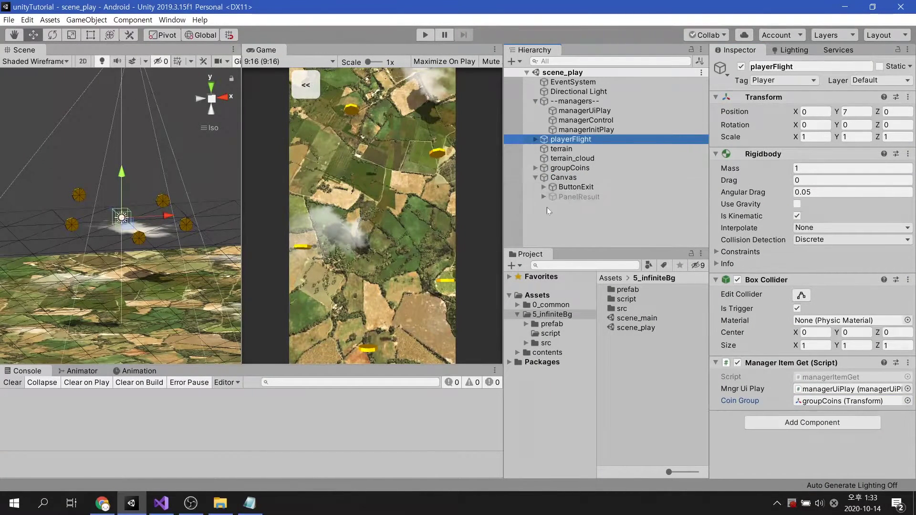
pyautogui.click(581, 198)
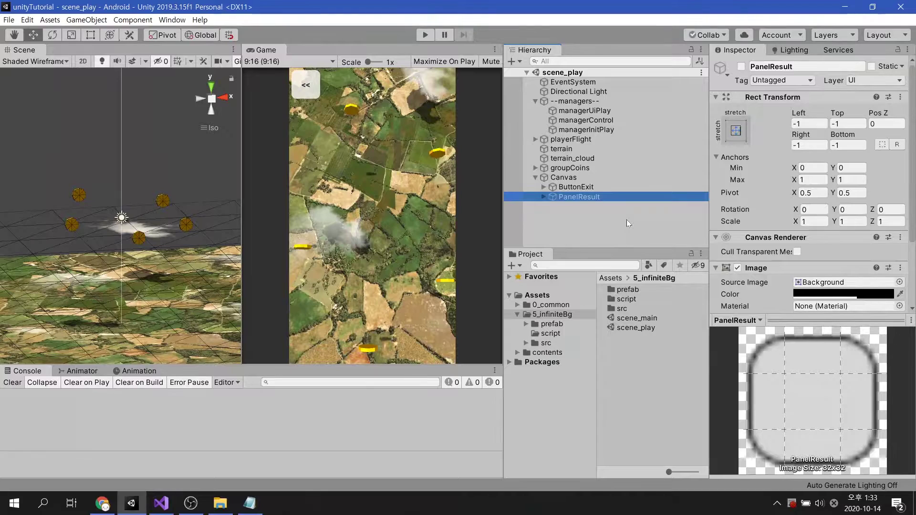
pyautogui.click(741, 66)
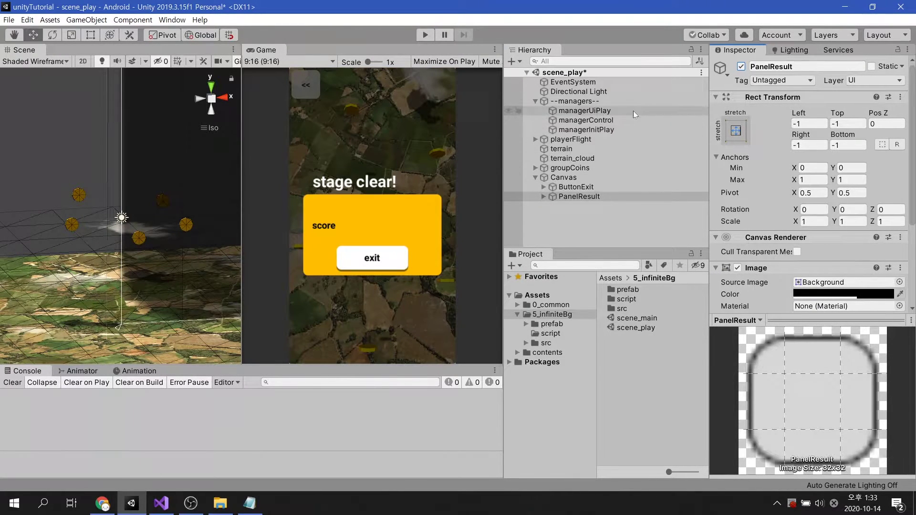
pyautogui.click(624, 110)
pyautogui.click(825, 180)
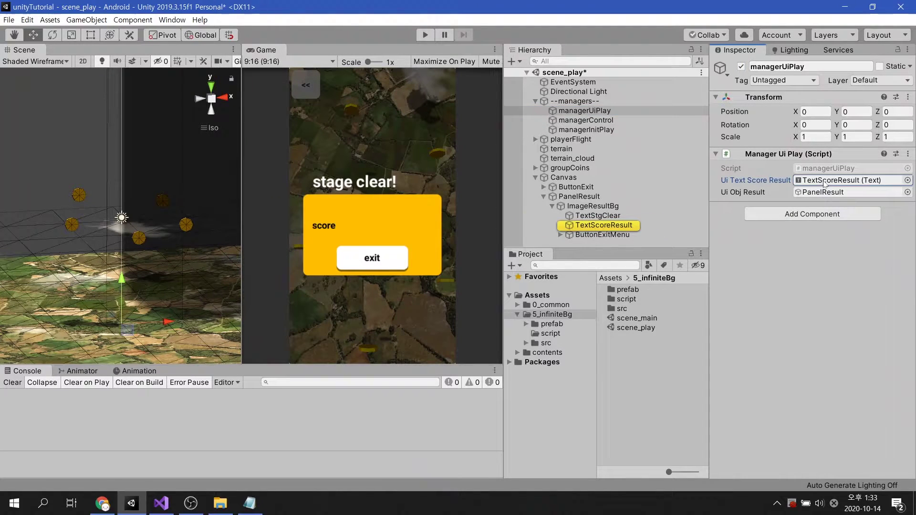
# Frame TextScoreResult in the scene and check the exit button's On Click target.
pyautogui.doubleClick(630, 225)
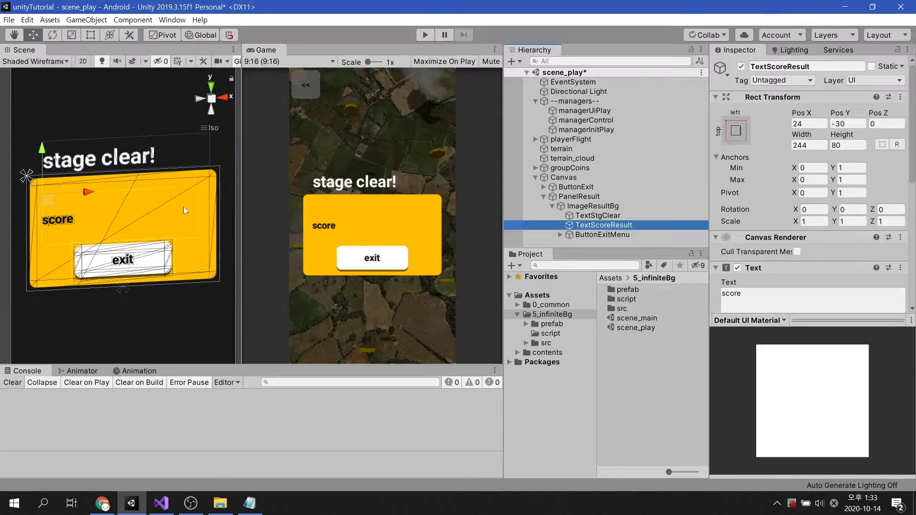
pyautogui.moveTo(185, 207)
pyautogui.keyDown('alt'); pyautogui.mouseDown()
pyautogui.moveTo(64, 164)
pyautogui.moveTo(106, 265)
pyautogui.mouseUp(); pyautogui.keyUp('alt')
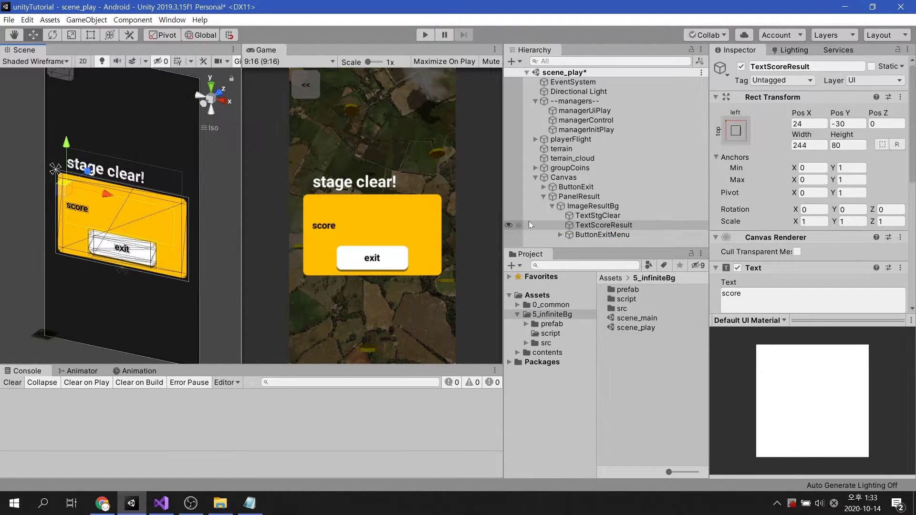
pyautogui.click(613, 237)
pyautogui.scroll(-5, 785, 225)
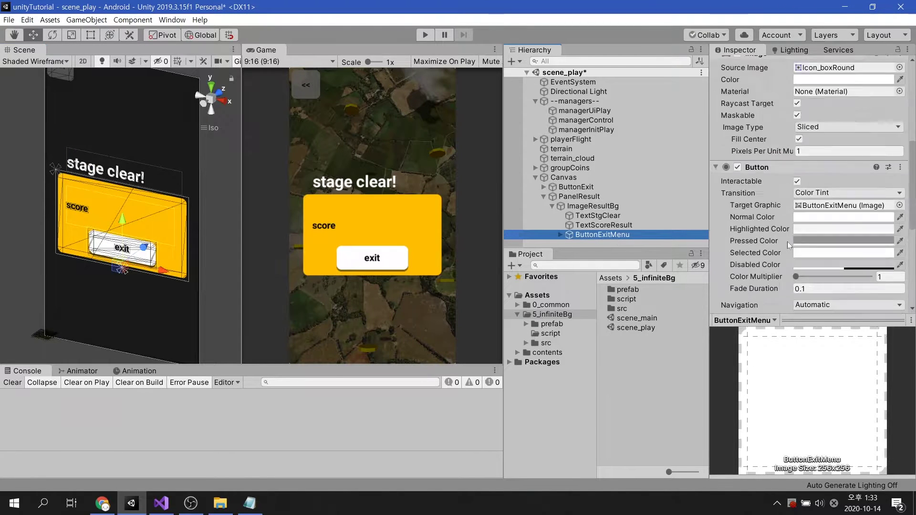
pyautogui.scroll(-5, 785, 225)
pyautogui.click(750, 156)
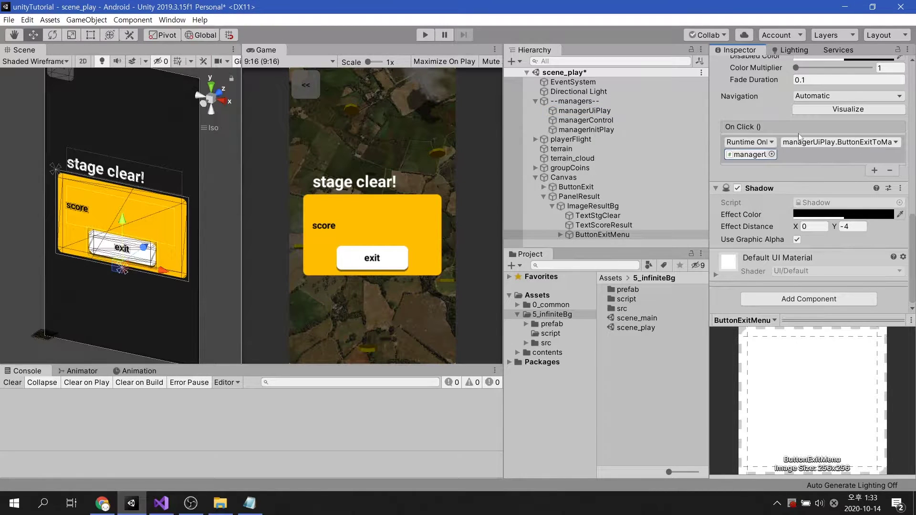
# Bring up managerUiPlay.cs and read ShowResult's coin count and total score calculation.
pyautogui.click(585, 110)
pyautogui.hotkey('alt', 'Tab')
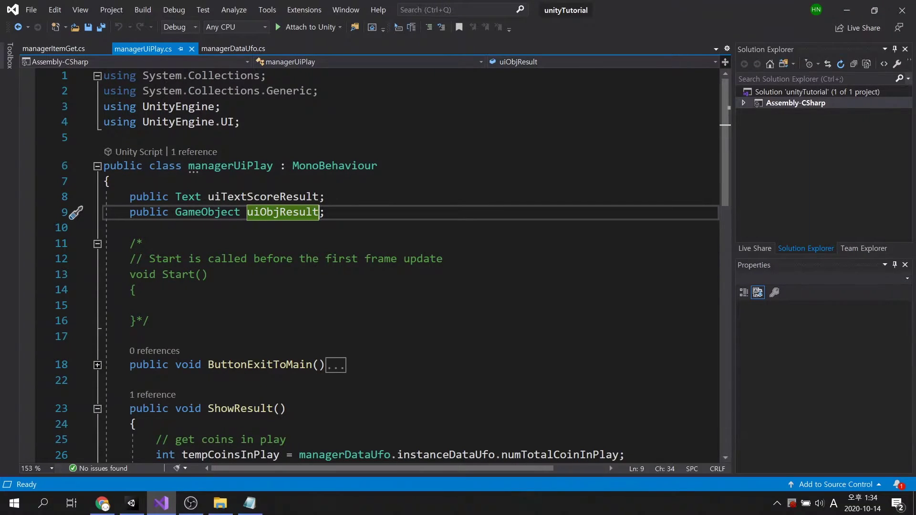
pyautogui.scroll(-1, 372, 265)
pyautogui.scroll(-4, 372, 266)
pyautogui.scroll(-1, 372, 265)
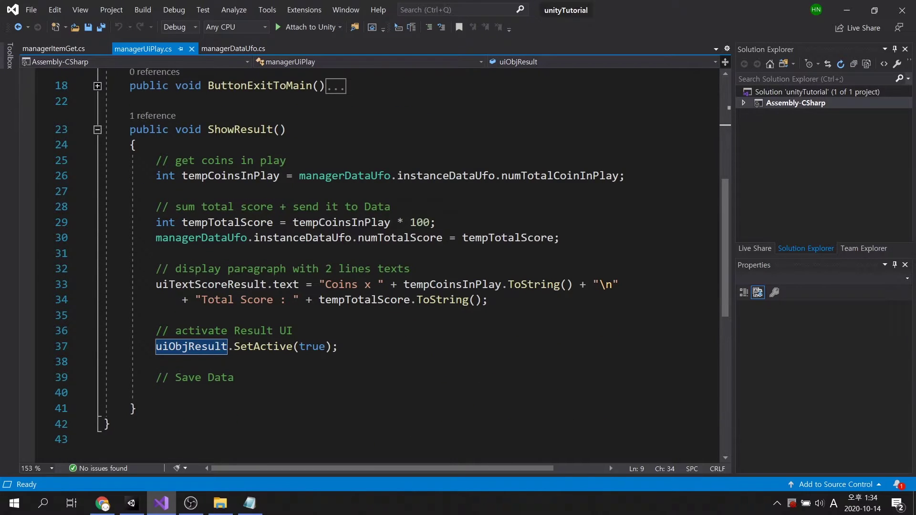
pyautogui.click(279, 175)
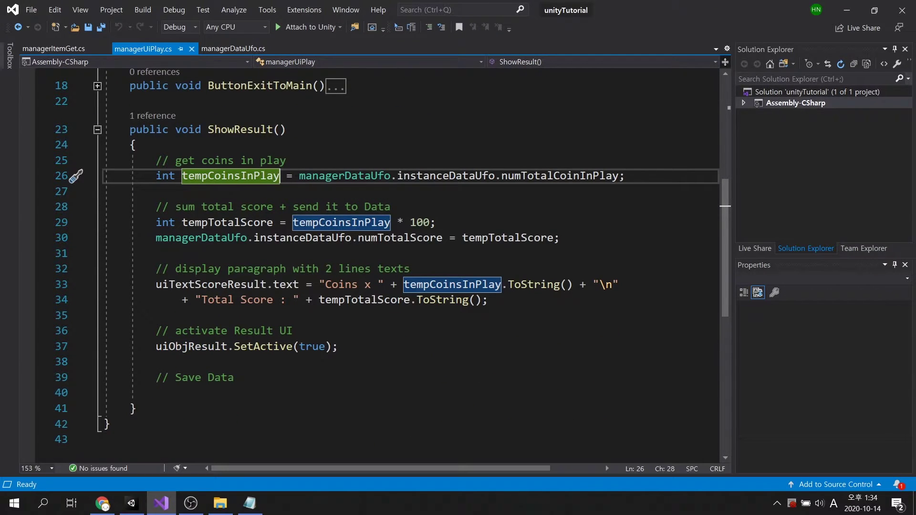
pyautogui.click(620, 175)
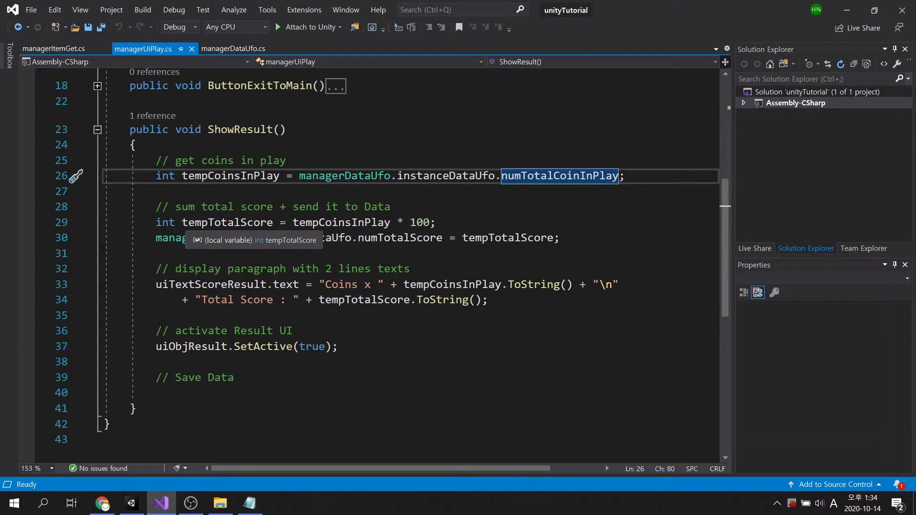
pyautogui.moveTo(182, 222); pyautogui.dragTo(431, 222)
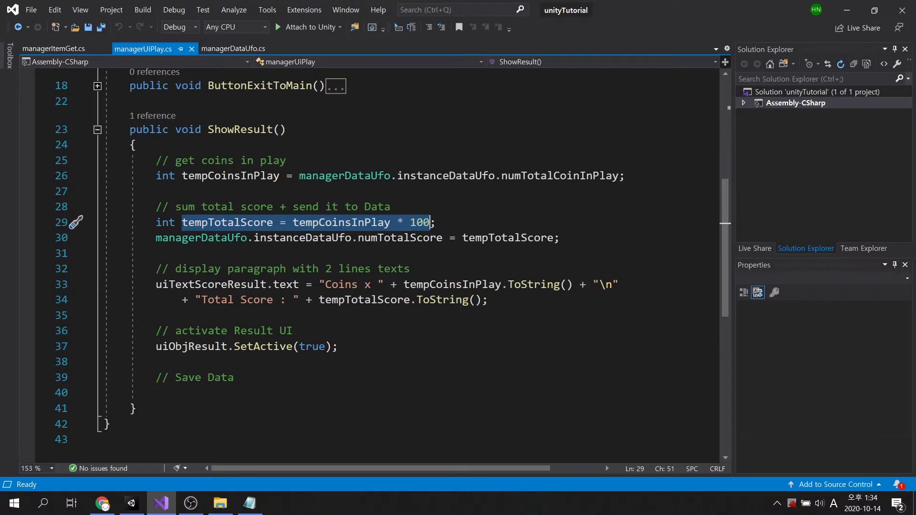
pyautogui.doubleClick(401, 238)
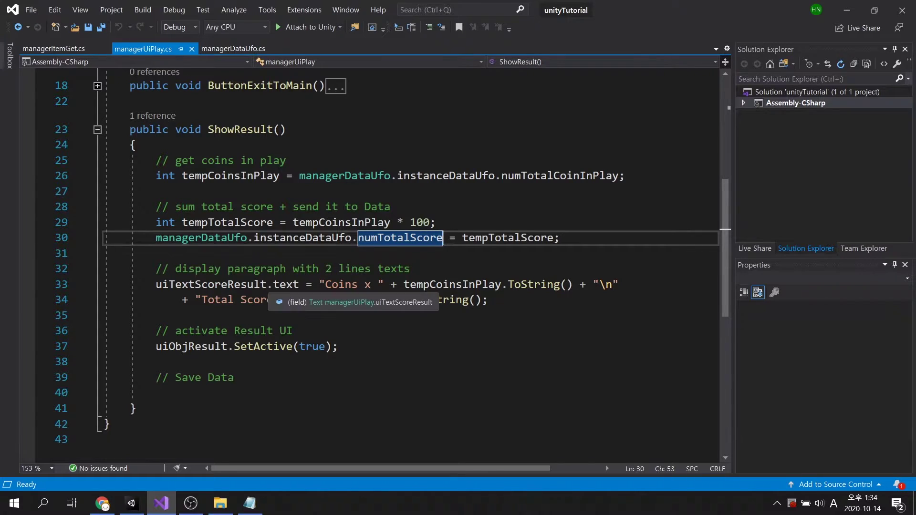
# Read the score result text assignment and panel activation, ending at the empty Save Data line.
pyautogui.doubleClick(236, 285)
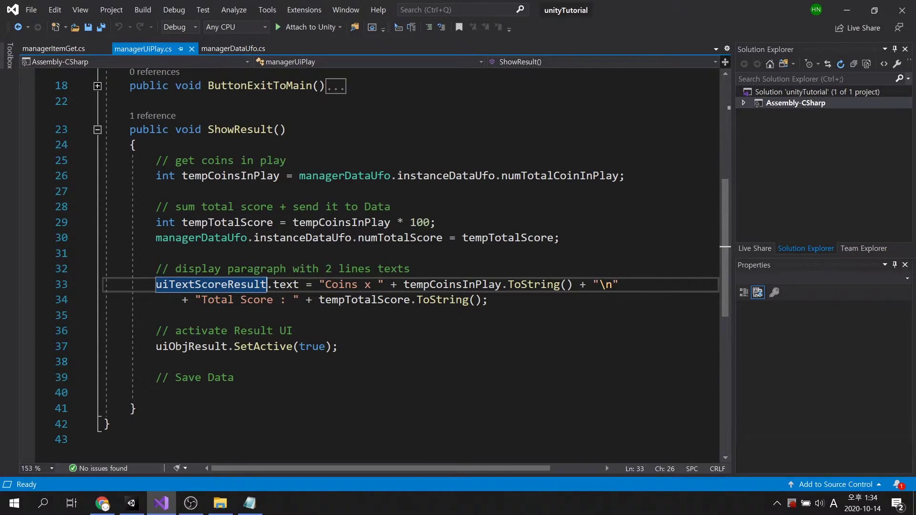
pyautogui.moveTo(319, 285); pyautogui.dragTo(481, 300)
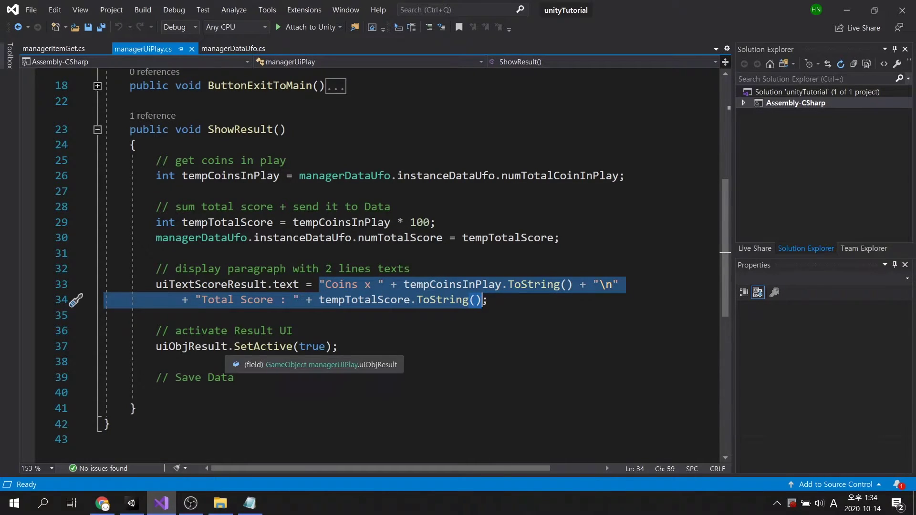
pyautogui.doubleClick(191, 347)
pyautogui.moveTo(235, 347); pyautogui.dragTo(333, 347)
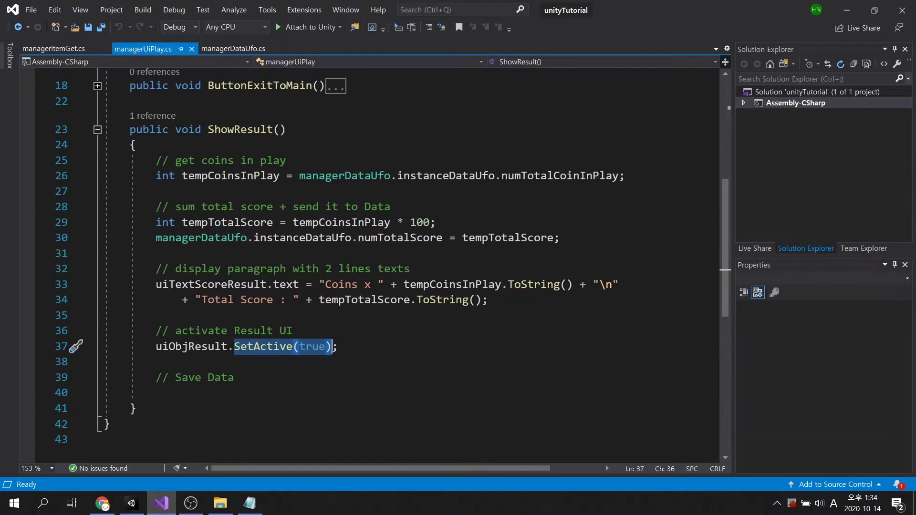
pyautogui.scroll(-1, 333, 347)
pyautogui.scroll(-1, 334, 347)
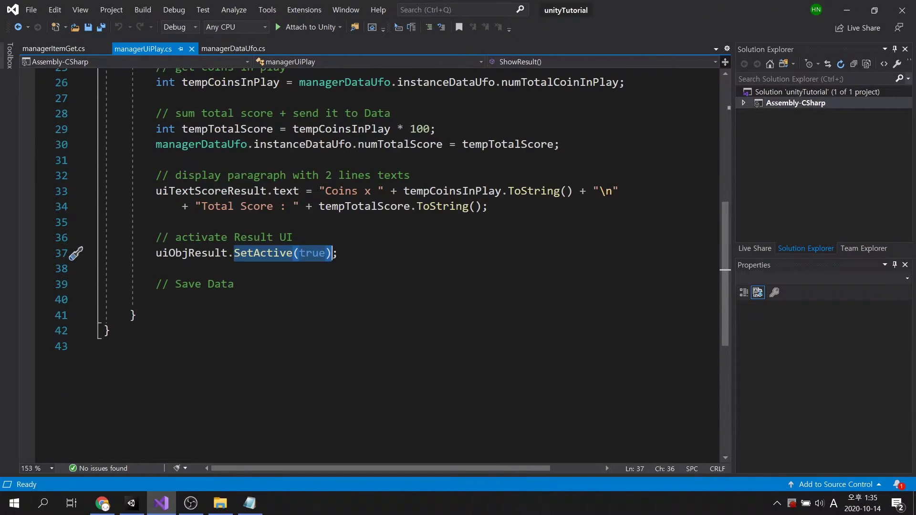
pyautogui.press('Down')
pyautogui.press('Down')
pyautogui.press('Down')
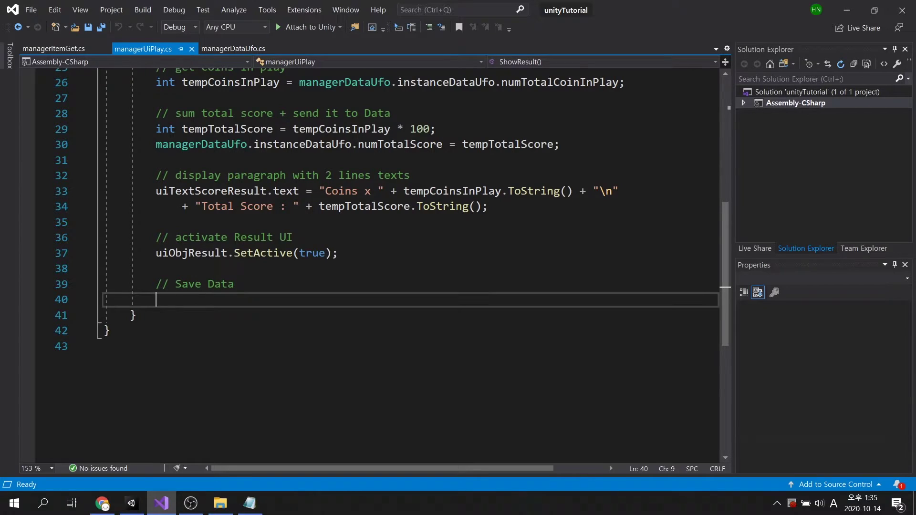
# Back in Unity, start play mode and play a stage through to the stage-clear screen.
pyautogui.click(132, 503)
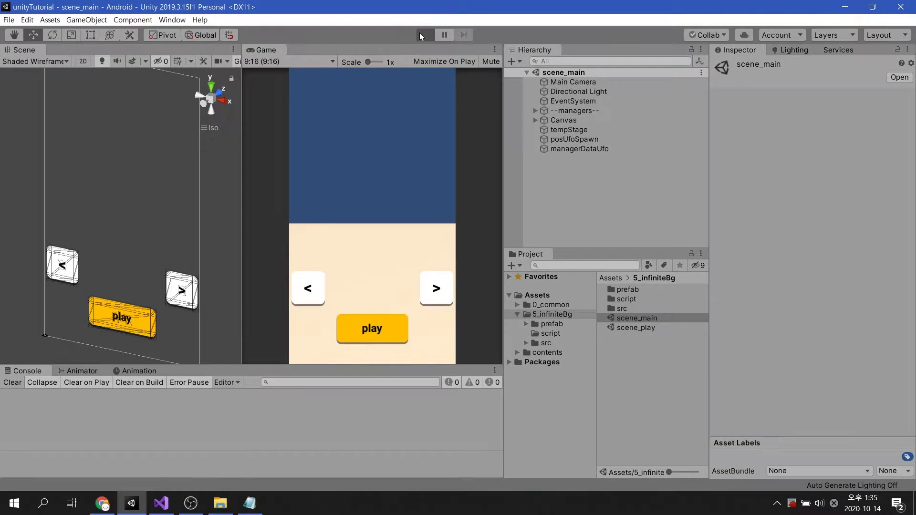
pyautogui.click(421, 37)
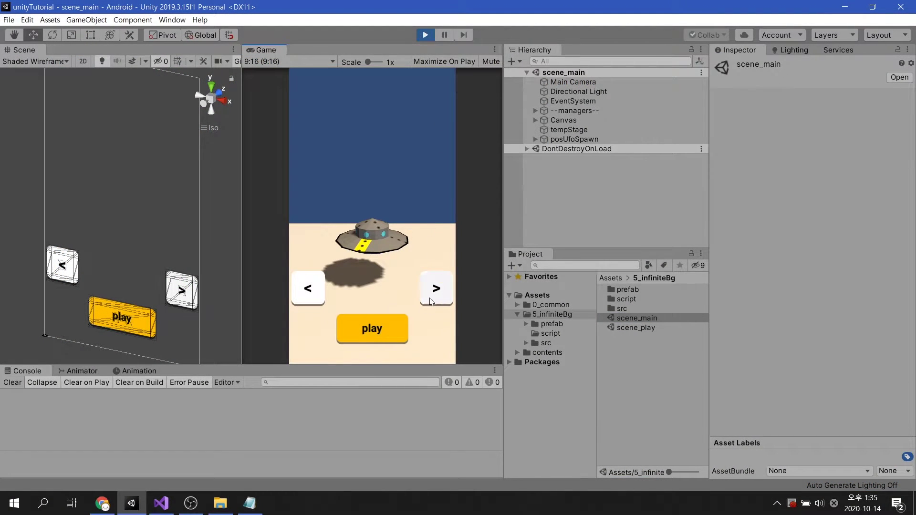
pyautogui.click(393, 330)
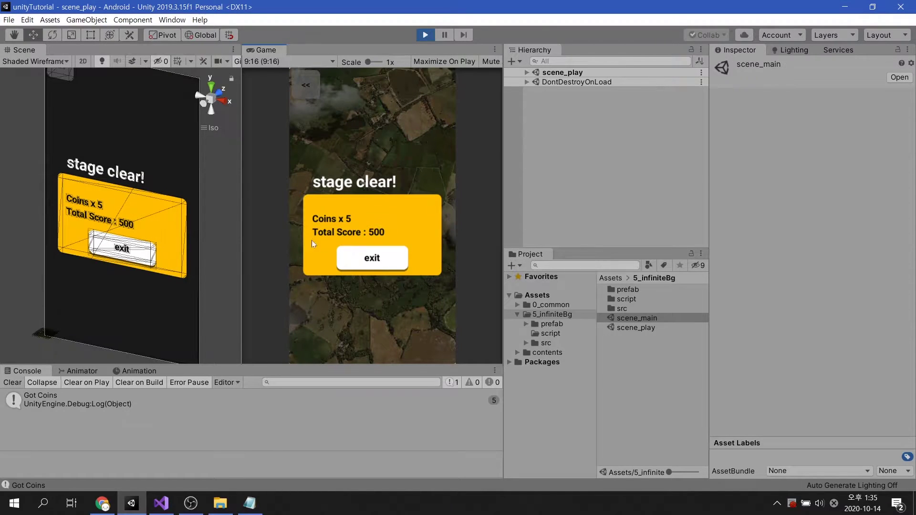
pyautogui.click(382, 263)
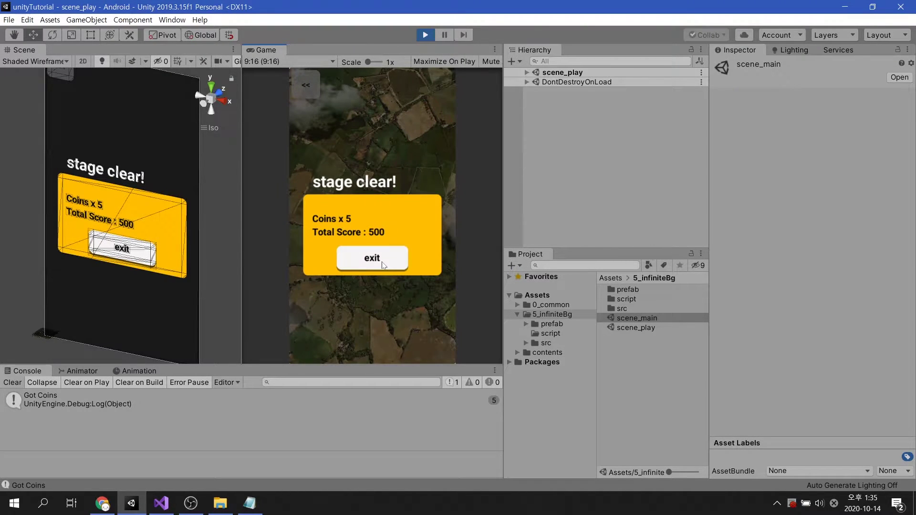
# Inspect the persistent managerDataUfo showing 5 coins and a 500 score, widening the Inspector.
pyautogui.click(526, 82)
pyautogui.click(563, 93)
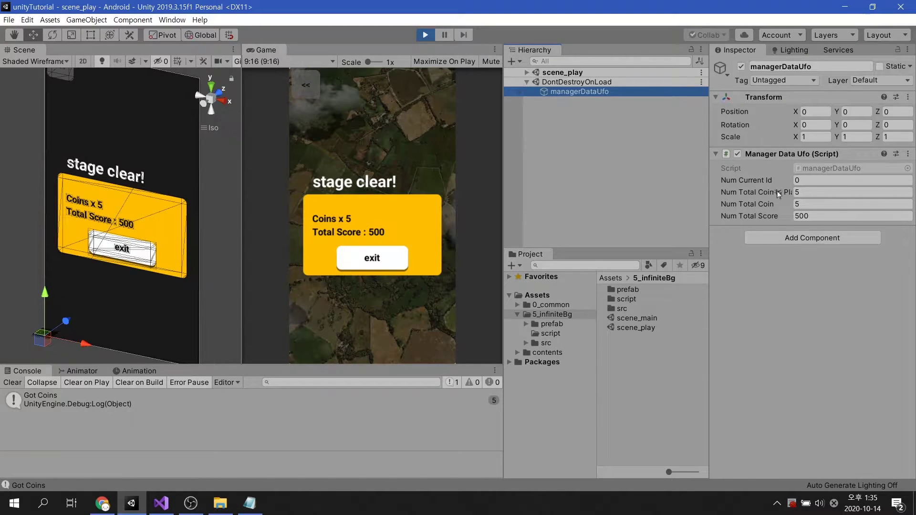
pyautogui.click(852, 192)
pyautogui.press('Tab')
pyautogui.press('Tab')
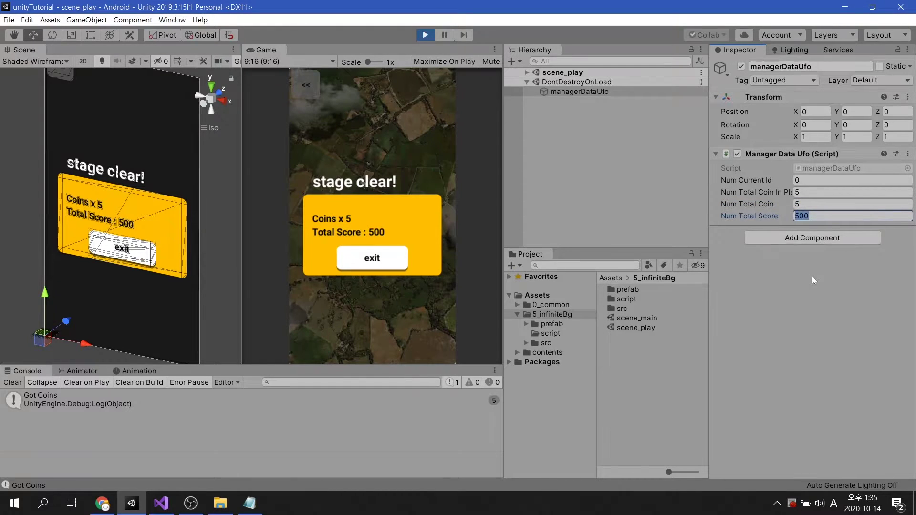
pyautogui.click(813, 277)
pyautogui.moveTo(707, 234); pyautogui.dragTo(691, 233)
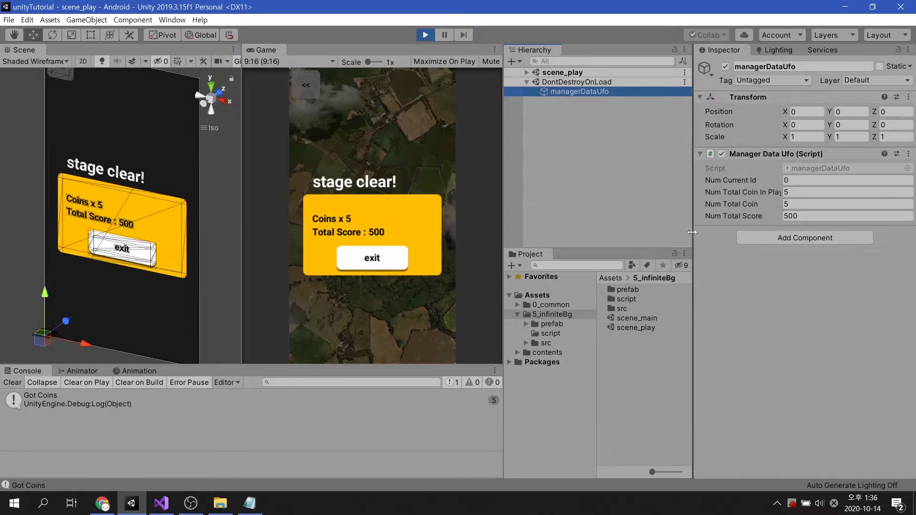
# Exit the stage-clear screen and start a new round with the chosen UFO.
pyautogui.click(391, 260)
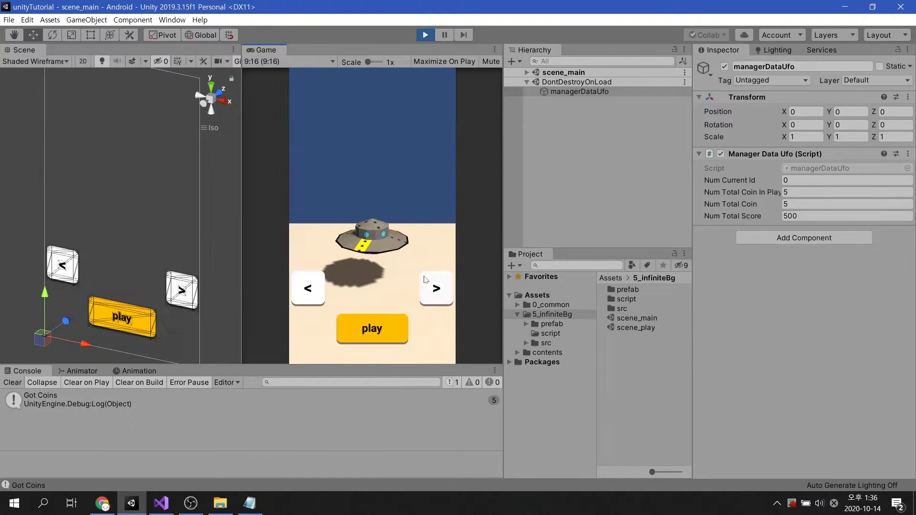
pyautogui.click(387, 325)
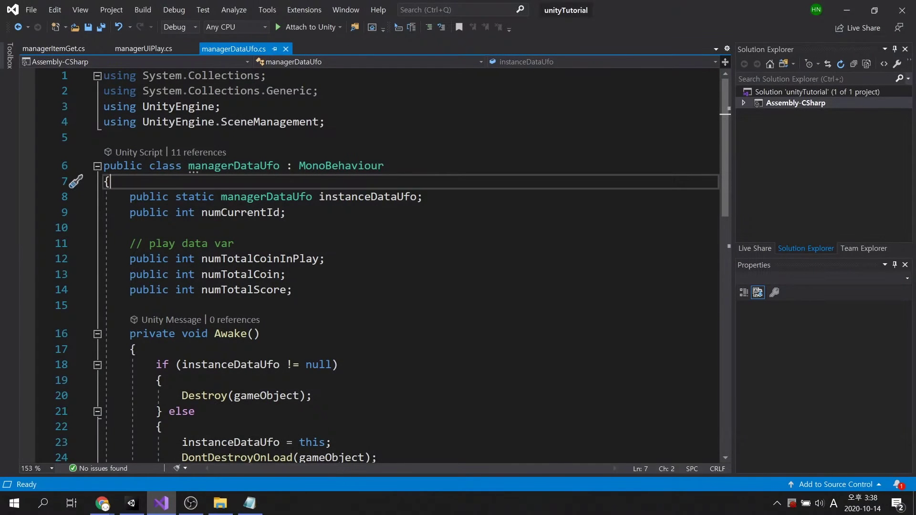
# Regroup numCurrentId and numTotalCoin under a saved-data comment, with numTotalCoinInPlay below them.
pyautogui.moveTo(201, 213); pyautogui.dragTo(279, 212)
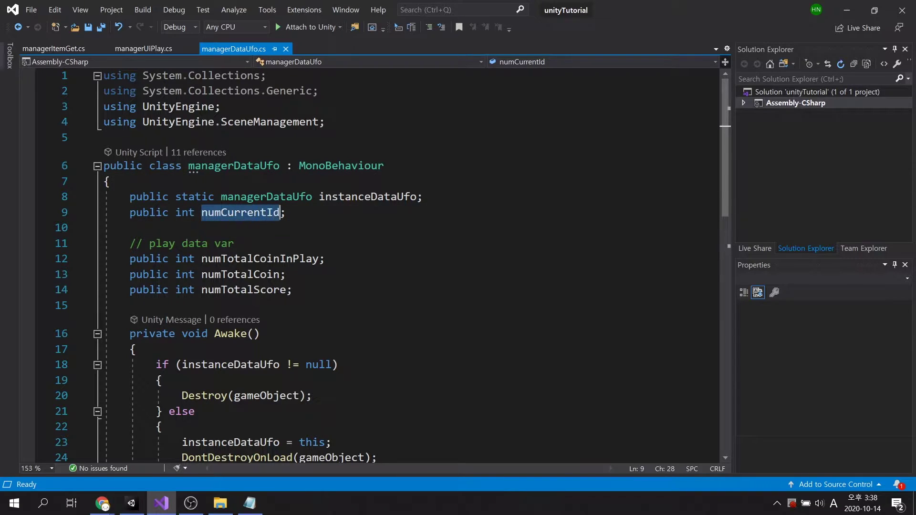
pyautogui.moveTo(201, 275); pyautogui.dragTo(279, 274)
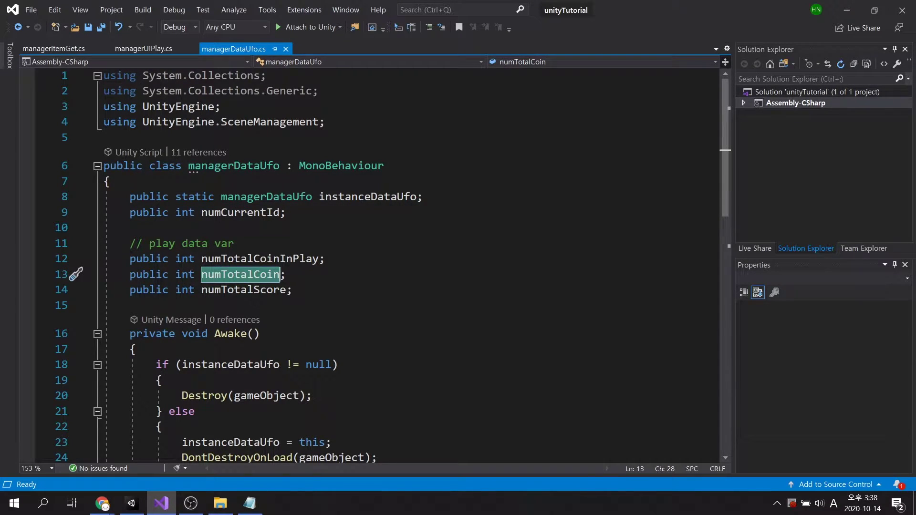
pyautogui.moveTo(130, 212); pyautogui.dragTo(286, 213)
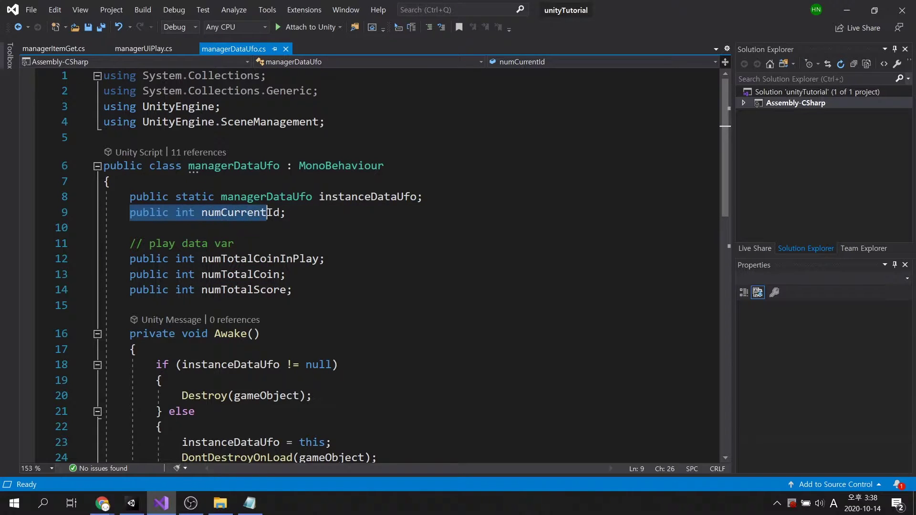
pyautogui.hotkey('ctrl', 'x')
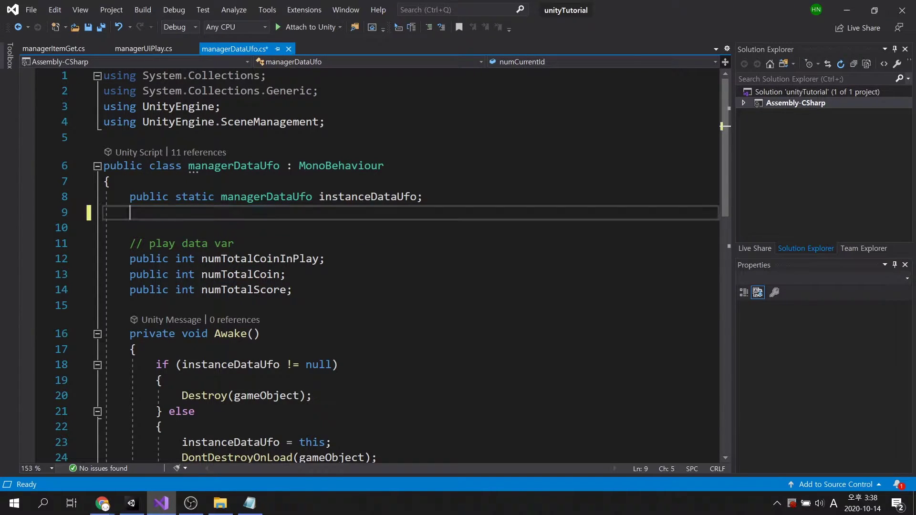
pyautogui.click(286, 274)
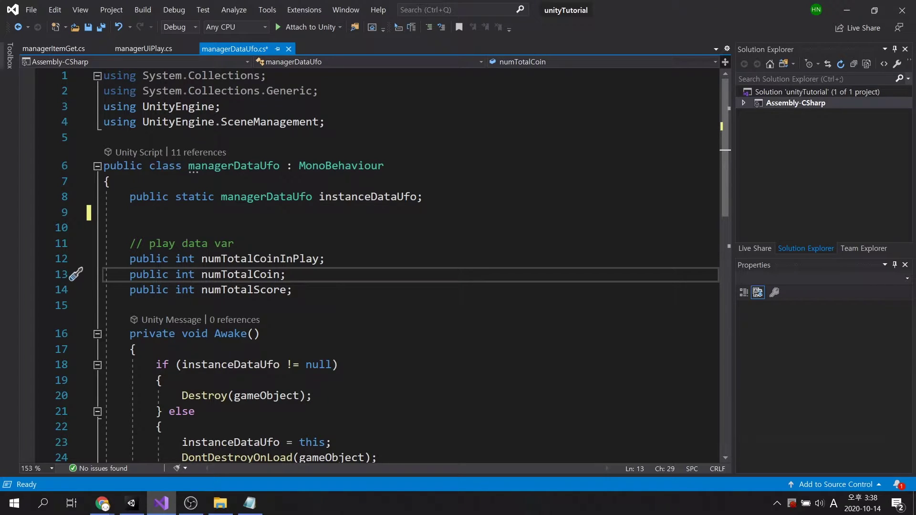
pyautogui.press('Down')
pyautogui.press('Up')
pyautogui.press('Up')
pyautogui.press('Home')
pyautogui.hotkey('ctrl', 'v')
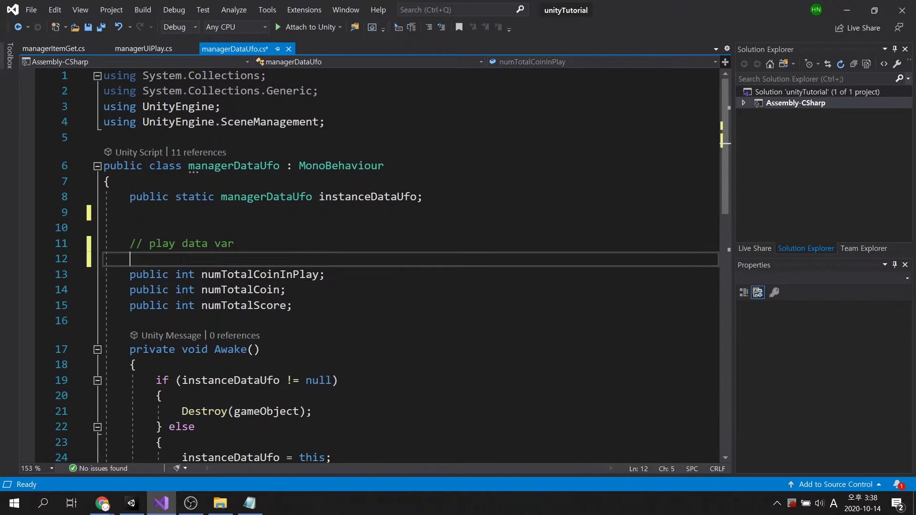
pyautogui.hotkey('ctrl', 's')
pyautogui.hotkey('shift', 'End')
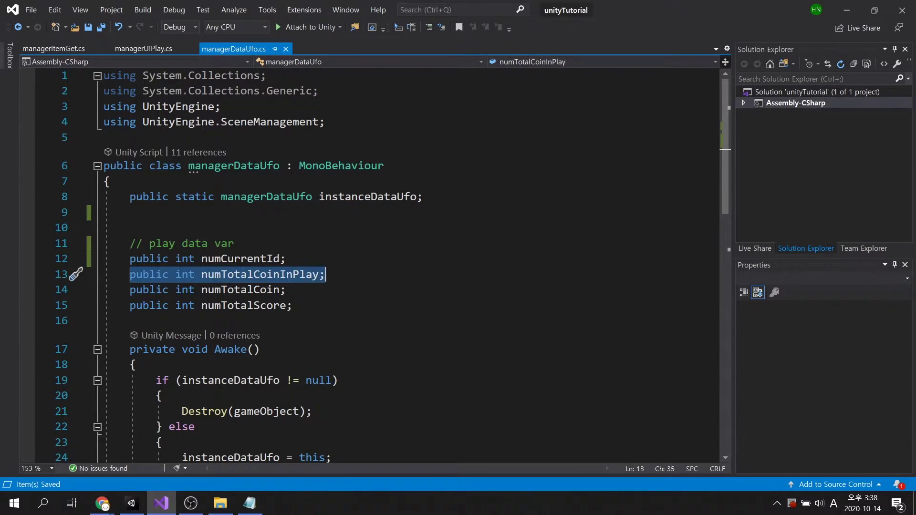
pyautogui.hotkey('ctrl', 'x')
pyautogui.press('Down')
pyautogui.press('End')
pyautogui.press('Return')
pyautogui.hotkey('ctrl', 'v')
pyautogui.hotkey('ctrl', 'Return')
pyautogui.write('// no')
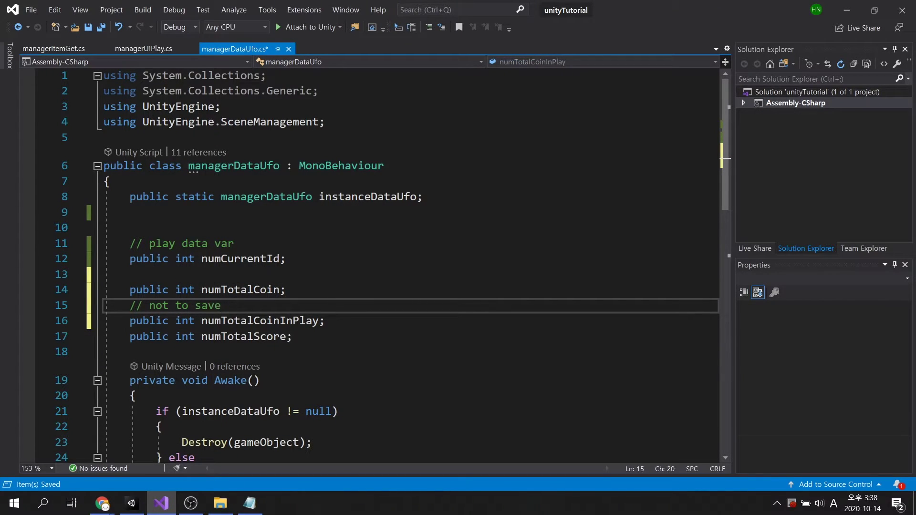
pyautogui.press('Up')
pyautogui.press('Up')
pyautogui.press('BackSpace')
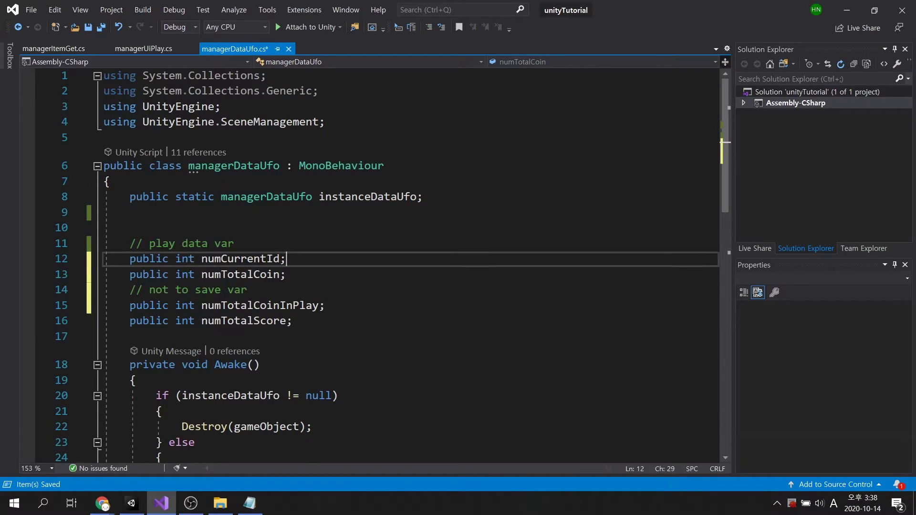
pyautogui.hotkey('ctrl', 's')
pyautogui.press('Up')
pyautogui.press('Up')
pyautogui.press('BackSpace')
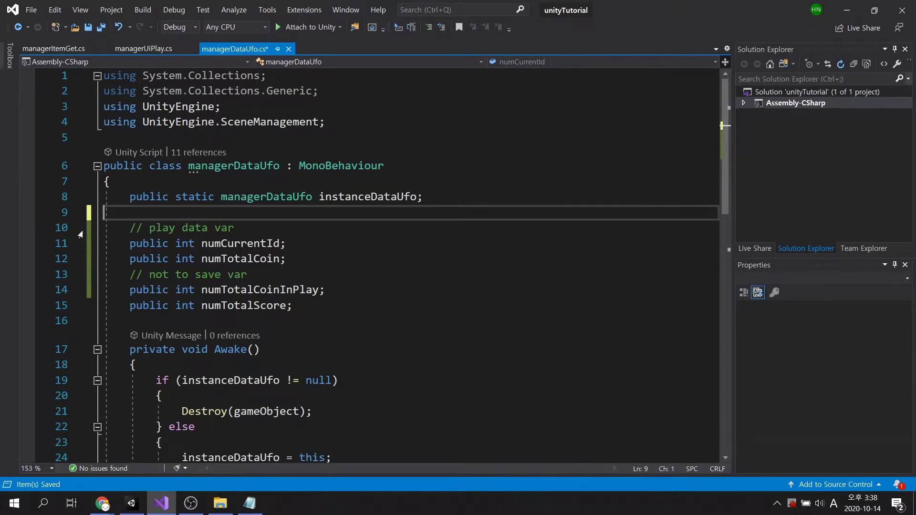
pyautogui.hotkey('ctrl', 's')
# Add an empty [Serializable] class datSaveUfo and a using System line at the top.
pyautogui.press('Up')
pyautogui.press('Up')
pyautogui.press('Return')
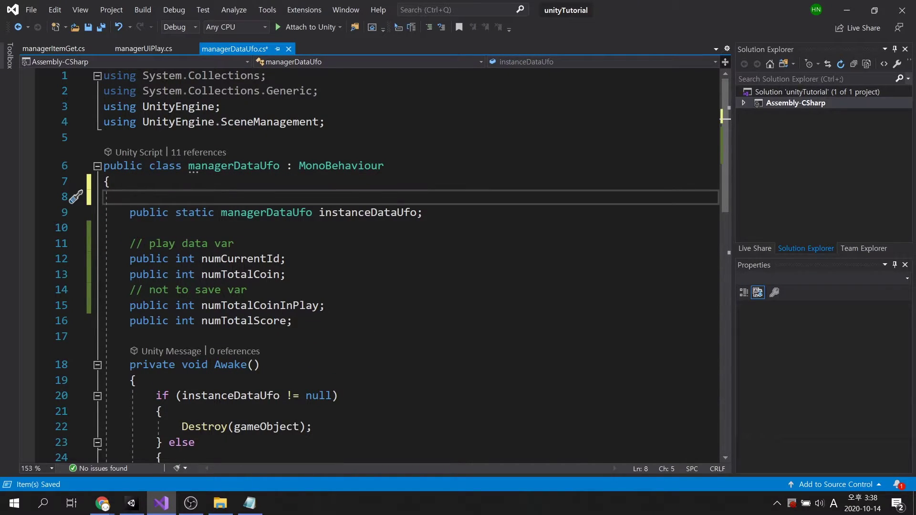
pyautogui.write('public Class ')
pyautogui.write('datSaveUfo')
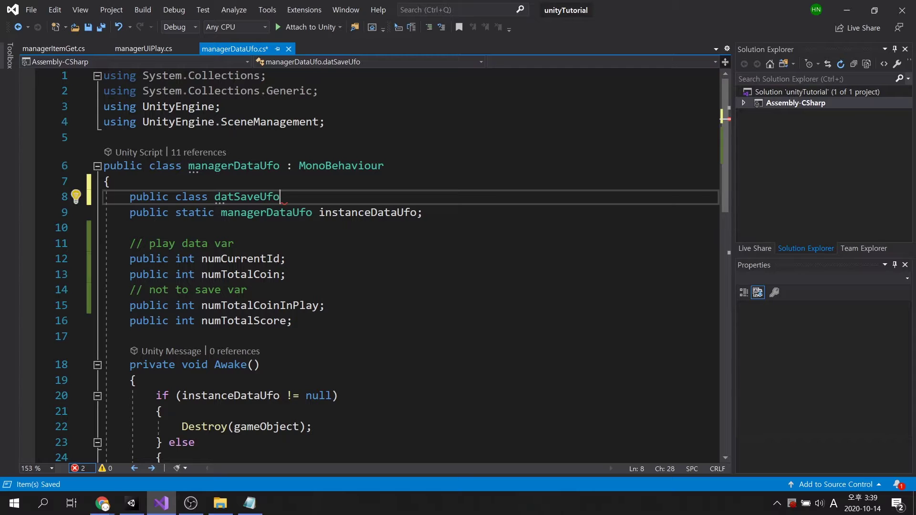
pyautogui.press('Return')
pyautogui.write('{')
pyautogui.press('Return')
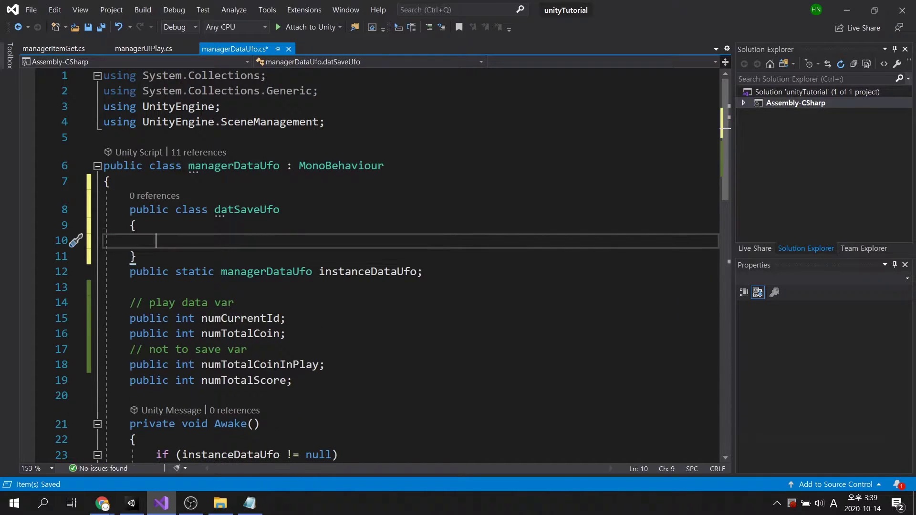
pyautogui.hotkey('ctrl', 's')
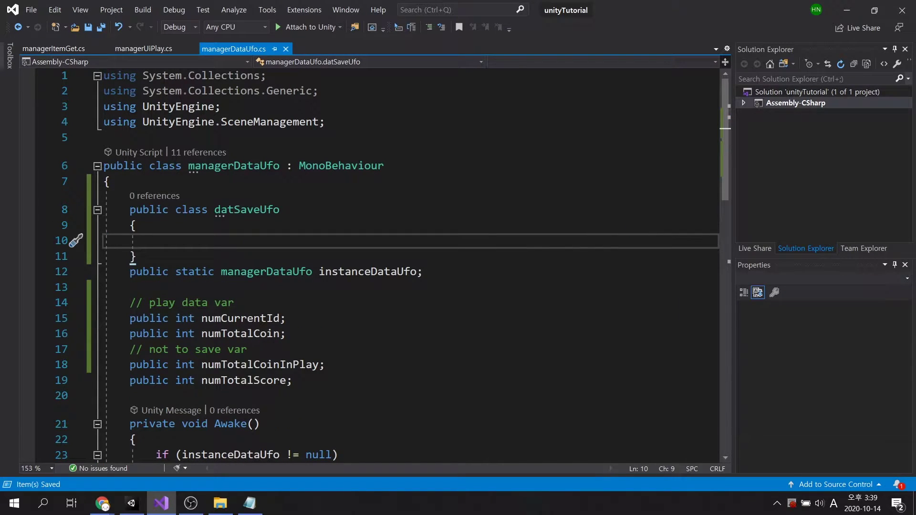
pyautogui.press('Up')
pyautogui.press('Up')
pyautogui.press('Up')
pyautogui.press('Return')
pyautogui.write('[Se')
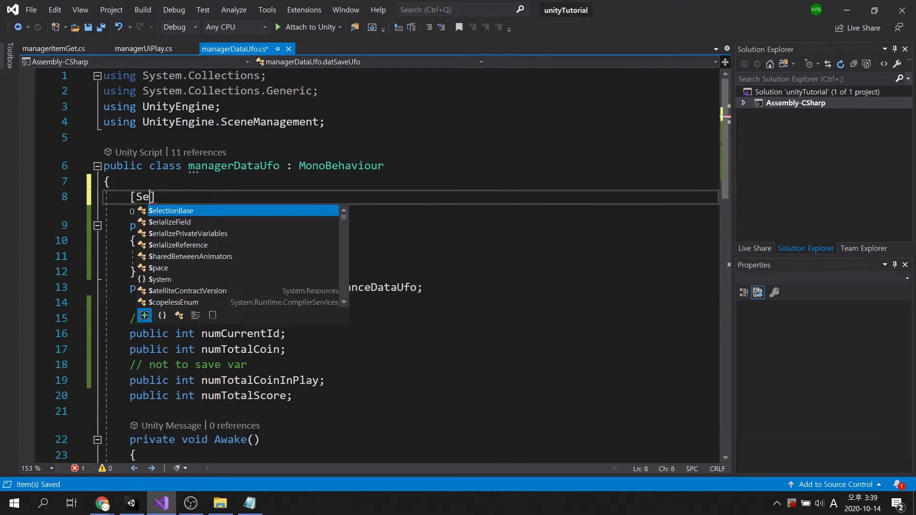
pyautogui.write('rializa')
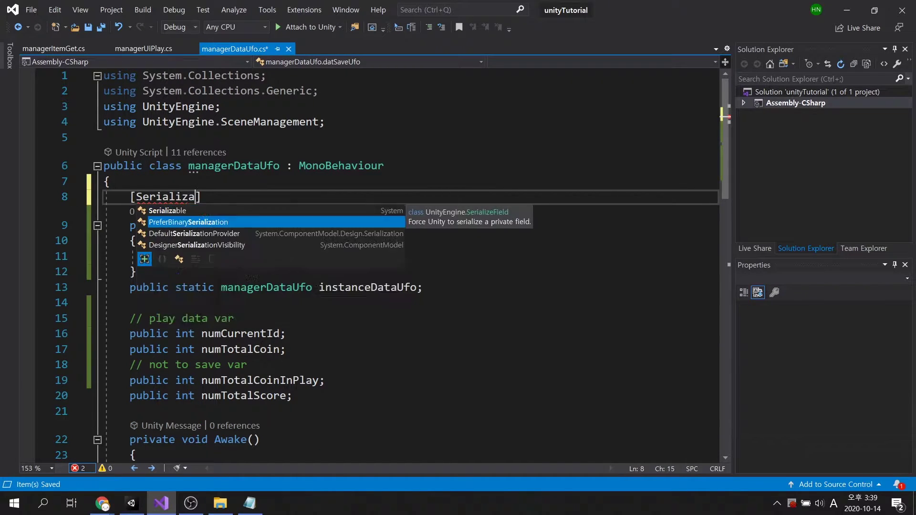
pyautogui.write('ble')
pyautogui.press('Escape')
pyautogui.hotkey('ctrl', 'Home')
pyautogui.hotkey('ctrl', 's')
pyautogui.press('Return')
pyautogui.press('Up')
pyautogui.write('using System;')
pyautogui.hotkey('ctrl', 's')
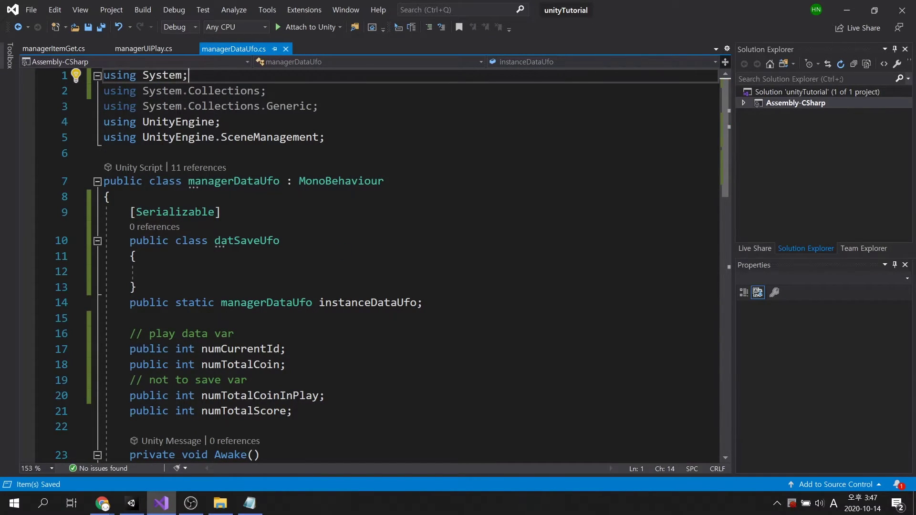
# Give datSaveUfo current-id and total-coin int fields and add a List<datSaveUfo> savDatUfo field.
pyautogui.press('Down')
pyautogui.press('Down')
pyautogui.press('Down')
pyautogui.press('Down')
pyautogui.press('Down')
pyautogui.press('Down')
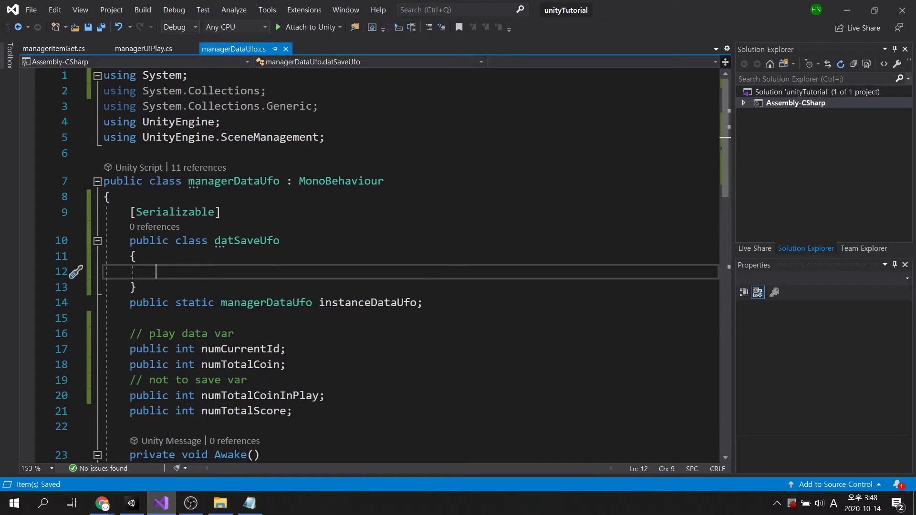
pyautogui.write('// play data')
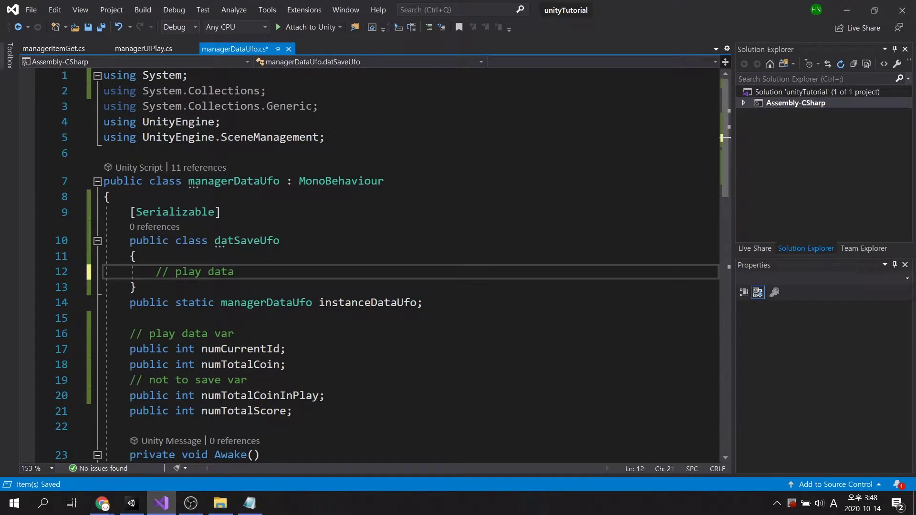
pyautogui.press('Return')
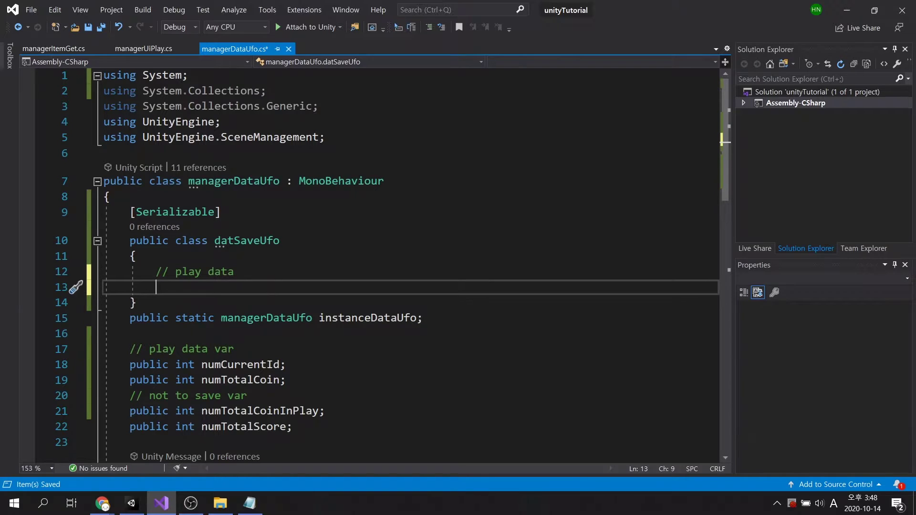
pyautogui.write('public int dat_numCurrentId;')
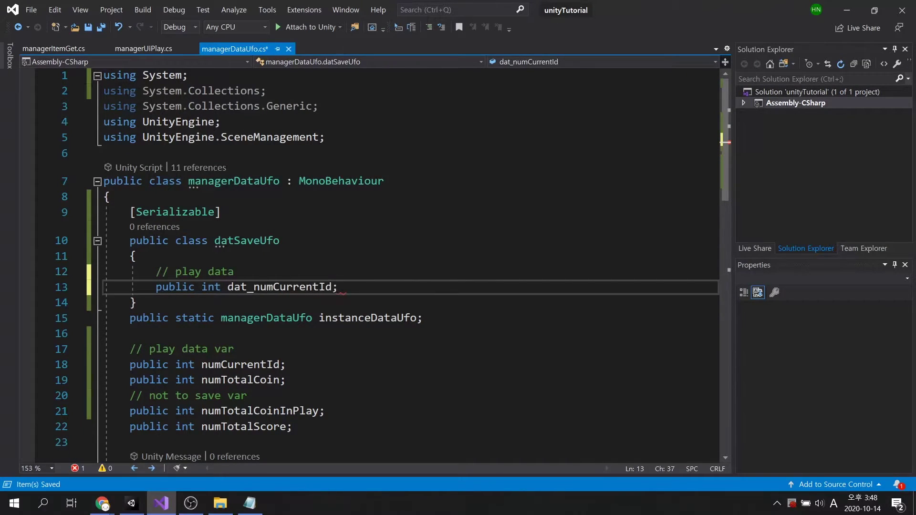
pyautogui.press('Return')
pyautogui.write('public int dat')
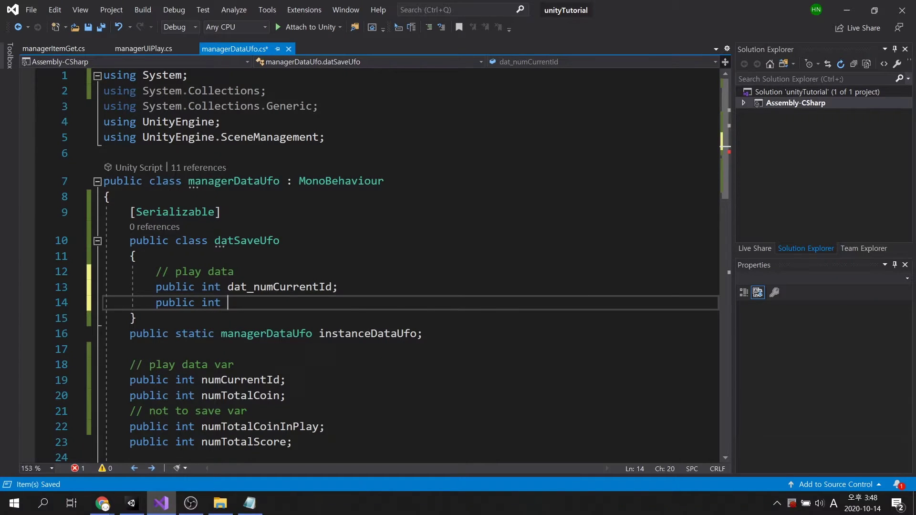
pyautogui.write('_numTotalCoin;')
pyautogui.hotkey('ctrl', 's')
pyautogui.press('Down')
pyautogui.press('Down')
pyautogui.press('Down')
pyautogui.write('public List<datS')
pyautogui.press('Tab')
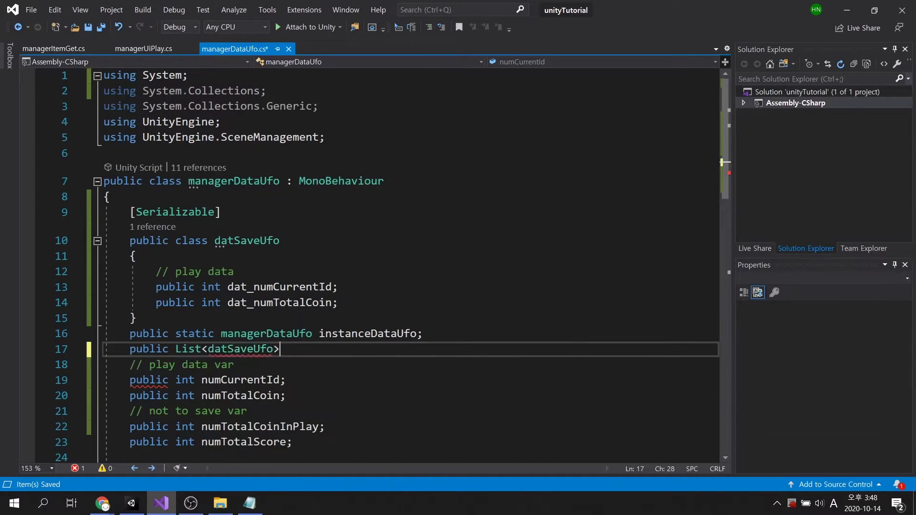
pyautogui.write('> savDatUfo = new')
pyautogui.press('Tab')
pyautogui.write('();')
pyautogui.hotkey('ctrl', 's')
pyautogui.press('Return')
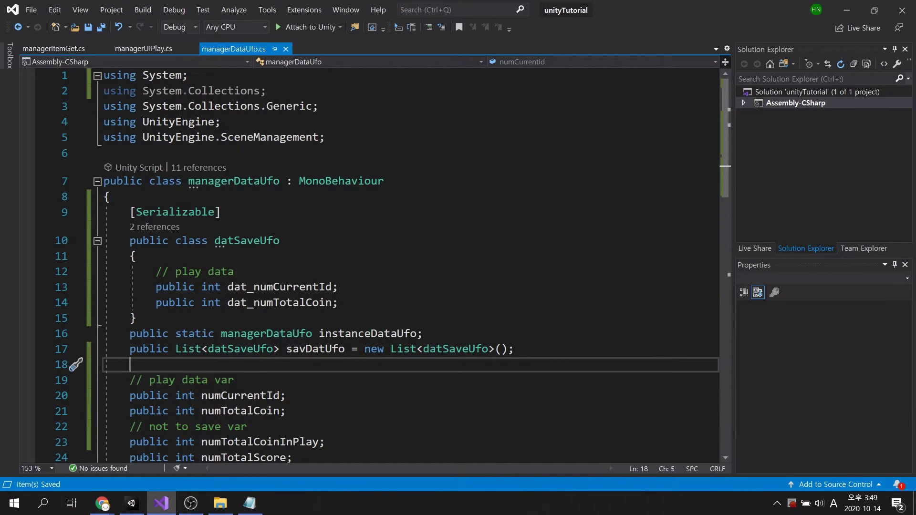
pyautogui.scroll(-3, 97, 236)
pyautogui.scroll(-3, 97, 236)
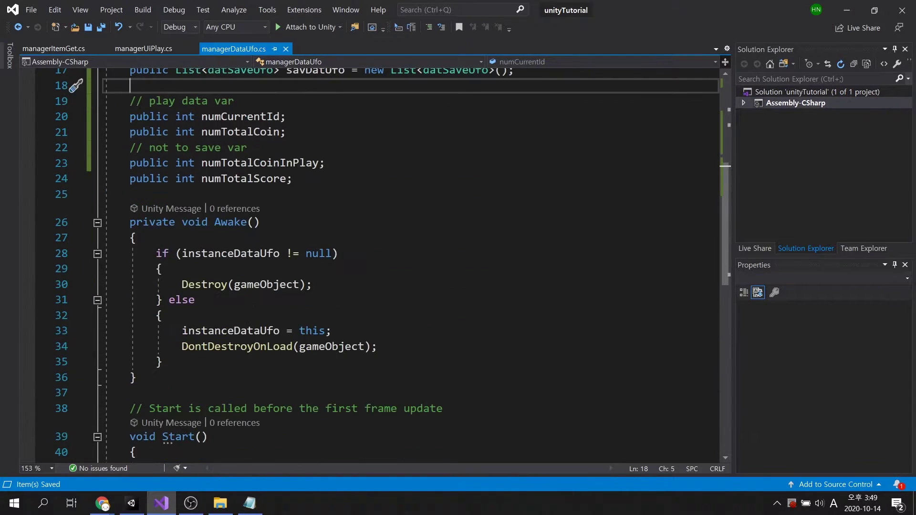
# Collapse Awake and add an empty public DataSave method at the end of the class.
pyautogui.click(97, 237)
pyautogui.scroll(-2, 96, 228)
pyautogui.click(336, 323)
pyautogui.scroll(-1, 336, 323)
pyautogui.press('Return')
pyautogui.press('Return')
pyautogui.write('public void DataSave()')
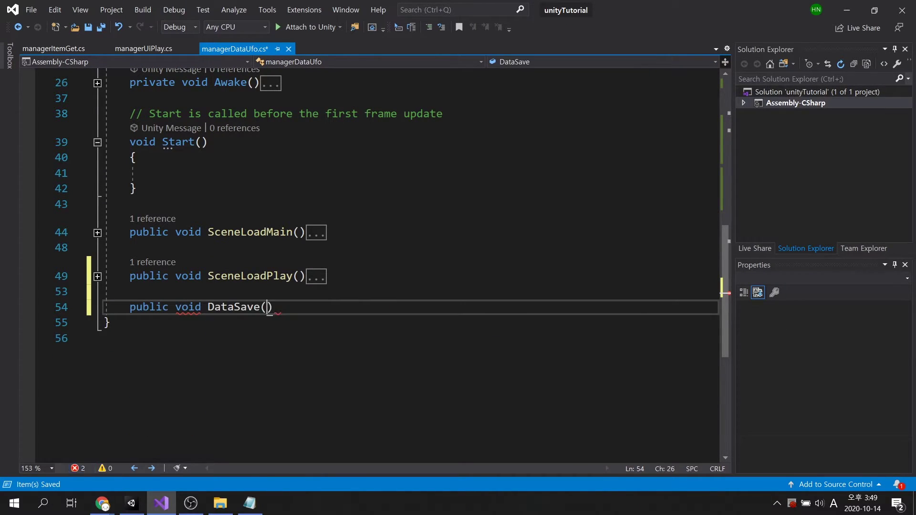
pyautogui.write('{')
pyautogui.press('Return')
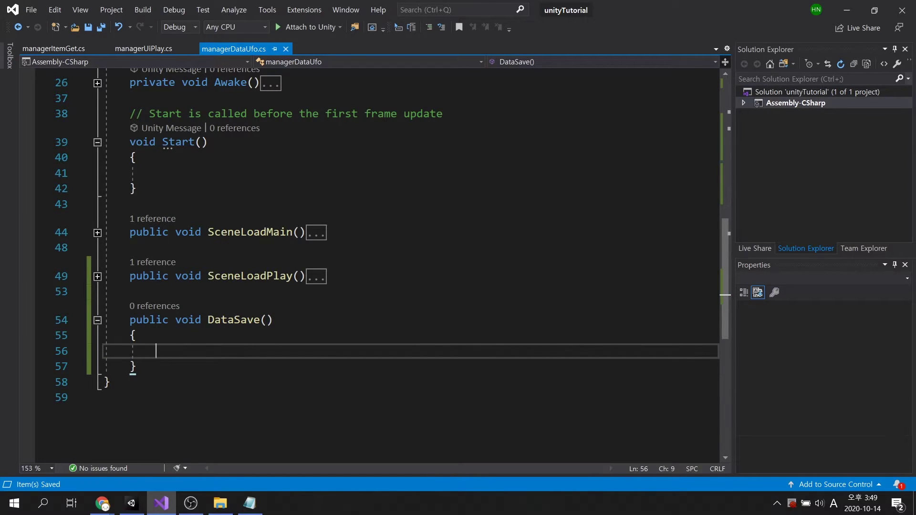
# Add an empty private DataAdd method commented "before Data Saving" above DataSave and save.
pyautogui.press('Up')
pyautogui.press('Up')
pyautogui.press('Up')
pyautogui.press('Return')
pyautogui.press('Return')
pyautogui.press('Up')
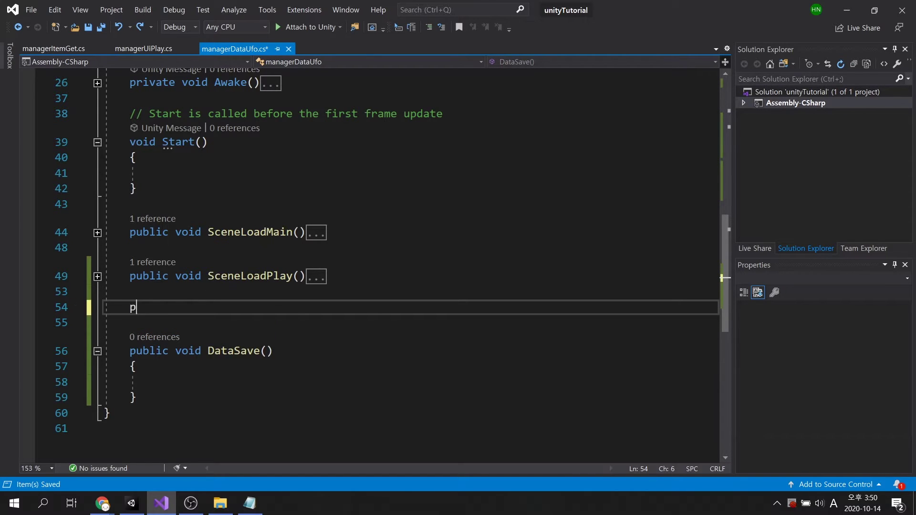
pyautogui.write('rivate void DataAdd()// before Data Saving')
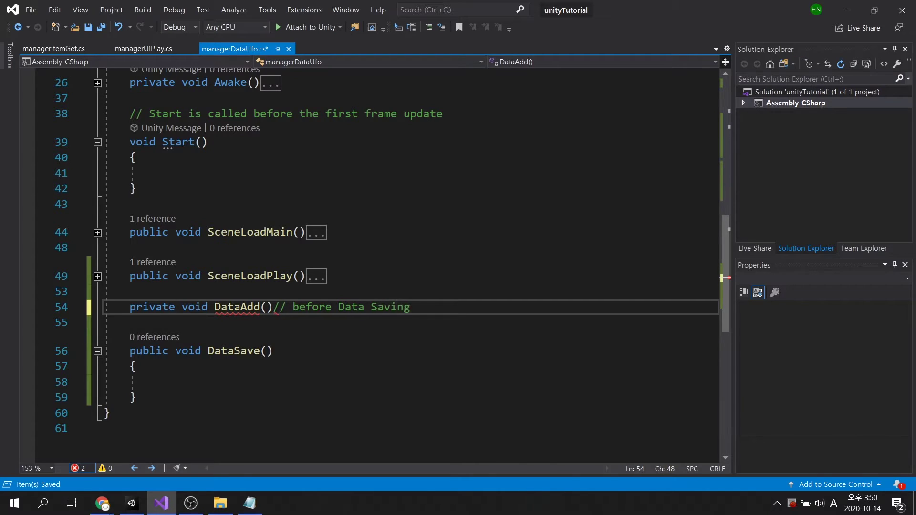
pyautogui.write('{')
pyautogui.press('Return')
pyautogui.hotkey('ctrl', 's')
pyautogui.scroll(-2, 411, 258)
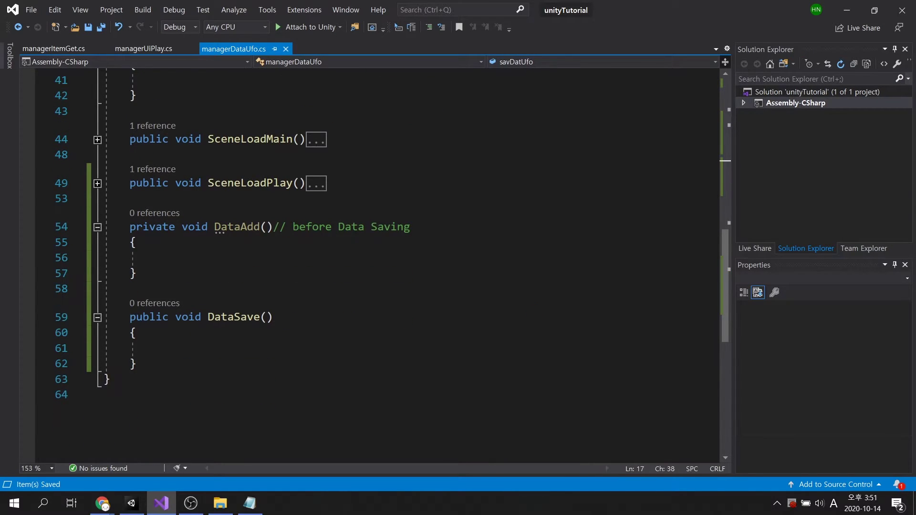
# Make DataAdd add a new datSaveUfo with dat_numCurrentId and dat_numTotalCoin from the current values.
pyautogui.click(156, 257)
pyautogui.write('savDatUfo.Add')
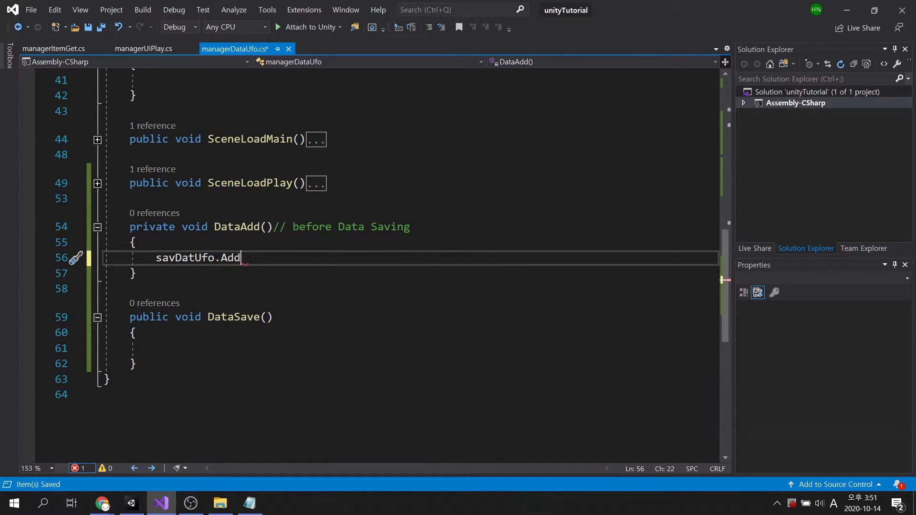
pyautogui.write('(new')
pyautogui.press('Tab')
pyautogui.press('Return')
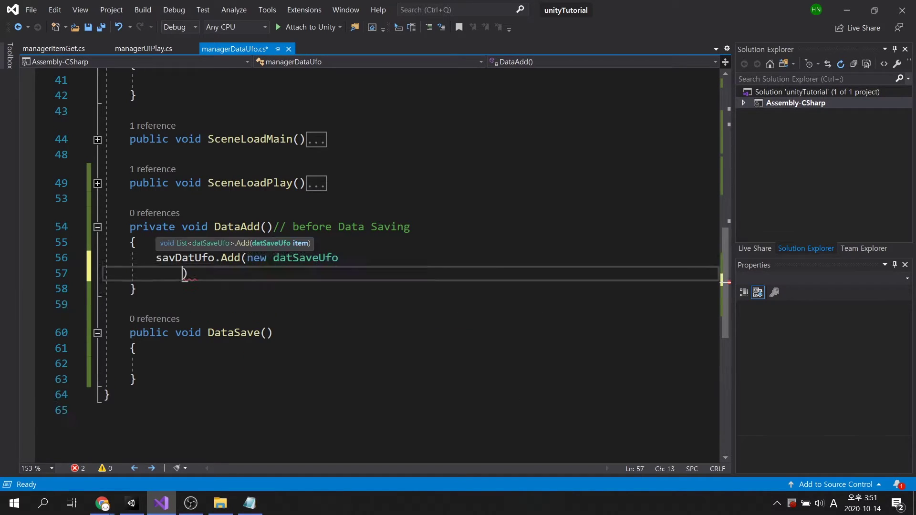
pyautogui.write('{')
pyautogui.press('Return')
pyautogui.write(';')
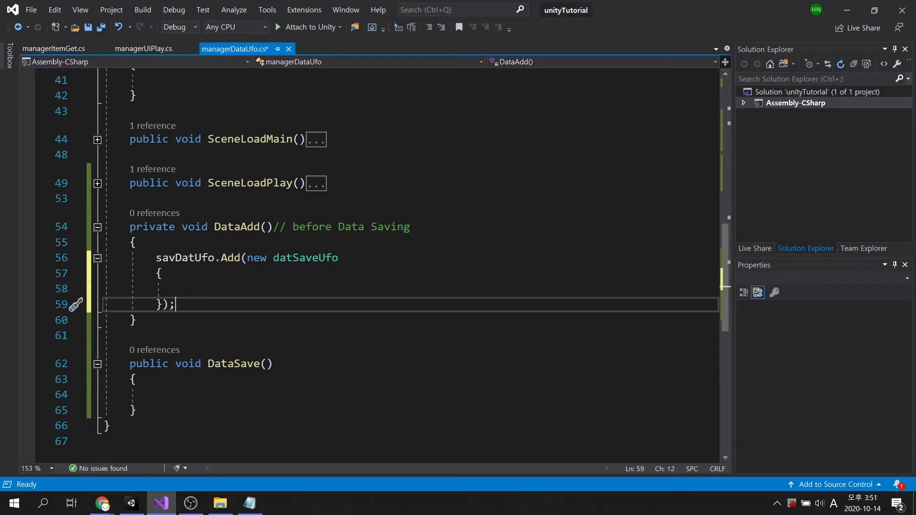
pyautogui.press('Up')
pyautogui.write('dat')
pyautogui.press('Tab')
pyautogui.write('numC')
pyautogui.press('Tab')
pyautogui.write(',')
pyautogui.press('Return')
pyautogui.write('dat_')
pyautogui.press('Tab')
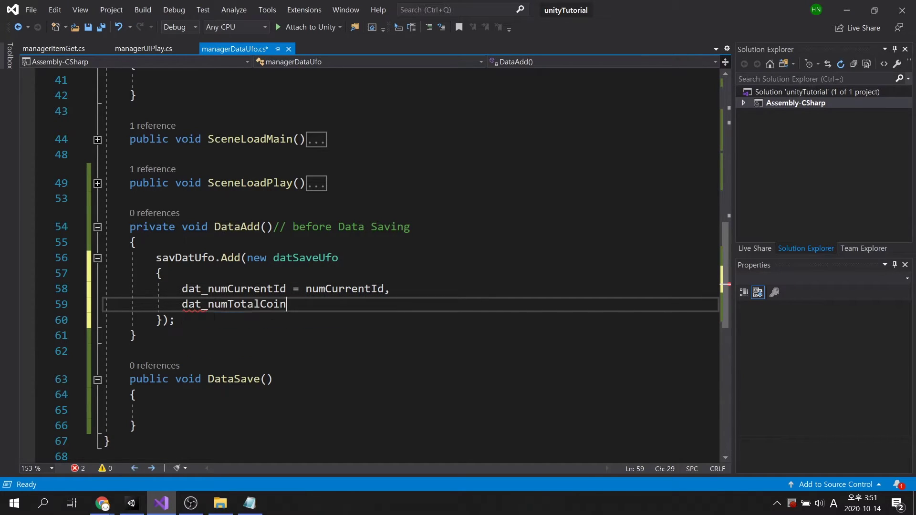
pyautogui.write(' = num')
pyautogui.press('Down')
pyautogui.press('Tab')
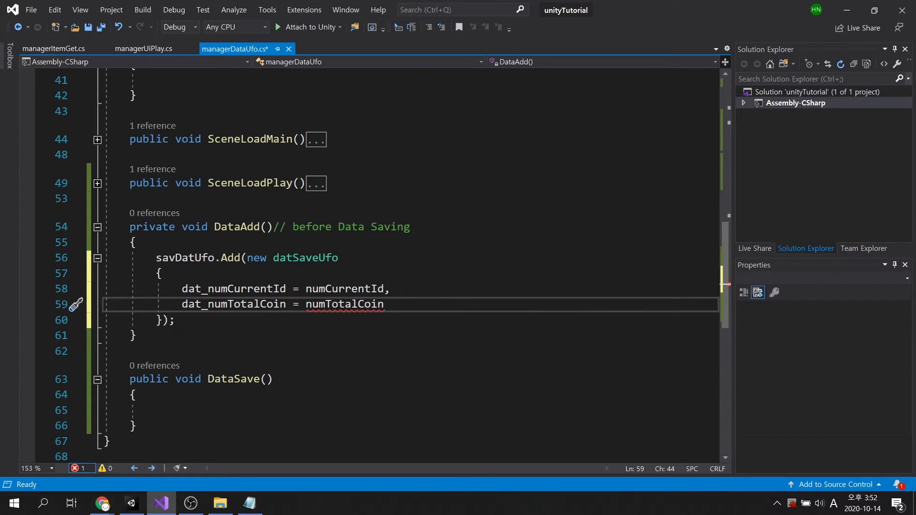
pyautogui.hotkey('ctrl', 's')
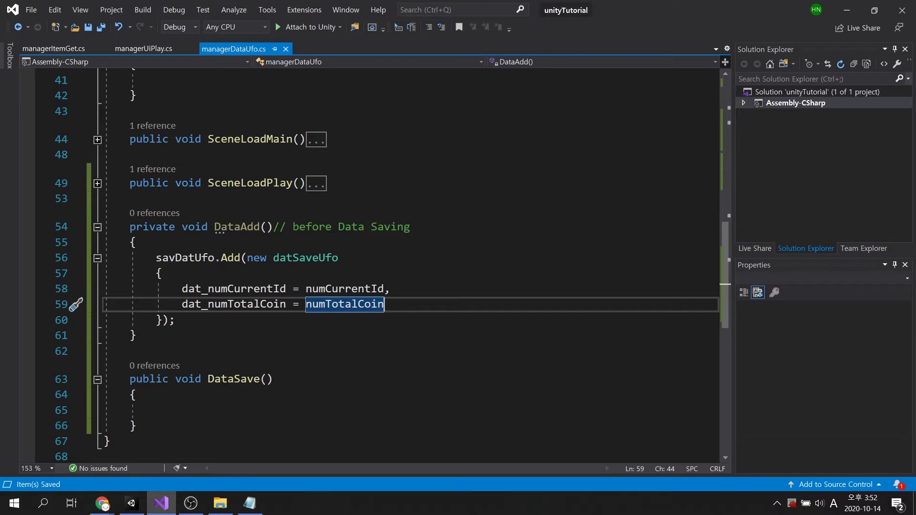
pyautogui.scroll(-3, 358, 286)
# Make DataSave call savDatUfo.Clear() and then DataAdd().
pyautogui.click(156, 270)
pyautogui.write('sav')
pyautogui.press('Tab')
pyautogui.write('.C')
pyautogui.press('Tab')
pyautogui.write('();')
pyautogui.press('Return')
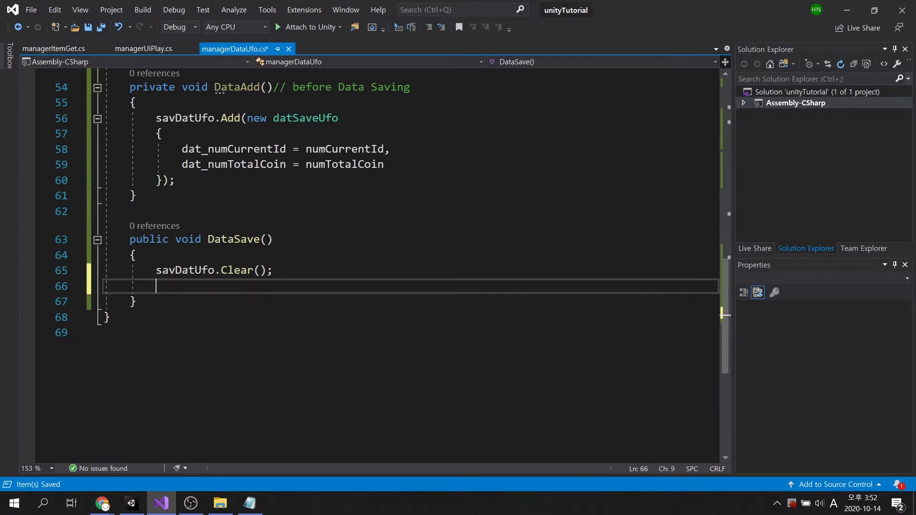
pyautogui.write('Dat')
pyautogui.press('Tab')
pyautogui.write('();')
pyautogui.press('Return')
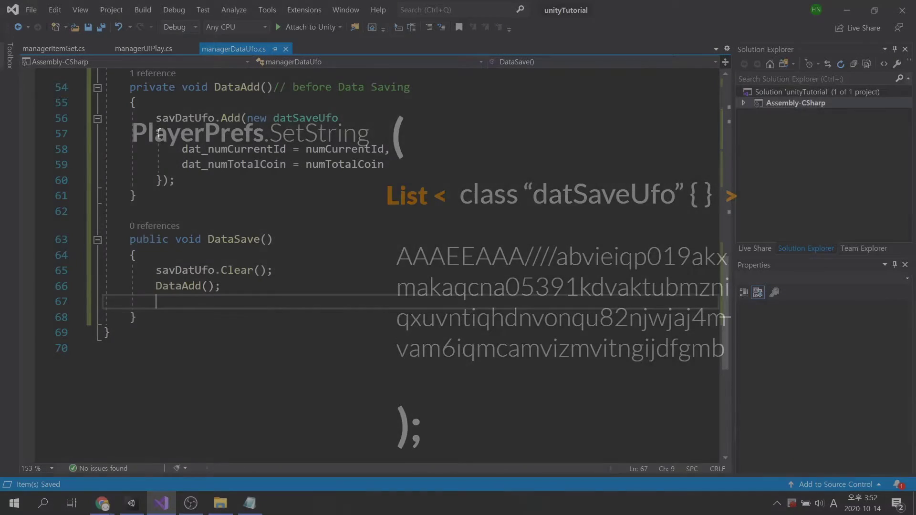
pyautogui.scroll(6, 400, 265)
pyautogui.scroll(12, 401, 265)
# Add the using System.Runtime.Serialization.Formatters.Binary import and save the script.
pyautogui.click(319, 105)
pyautogui.press('Return')
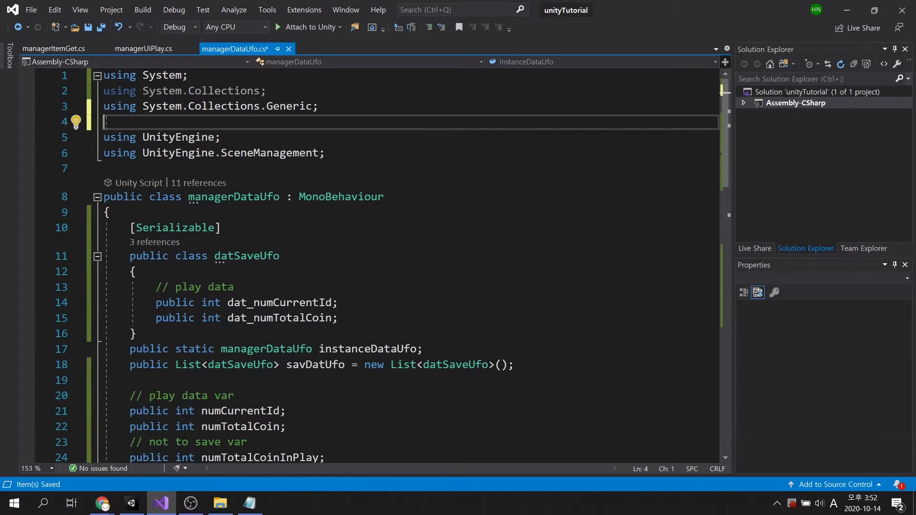
pyautogui.write('using System.Runtime.')
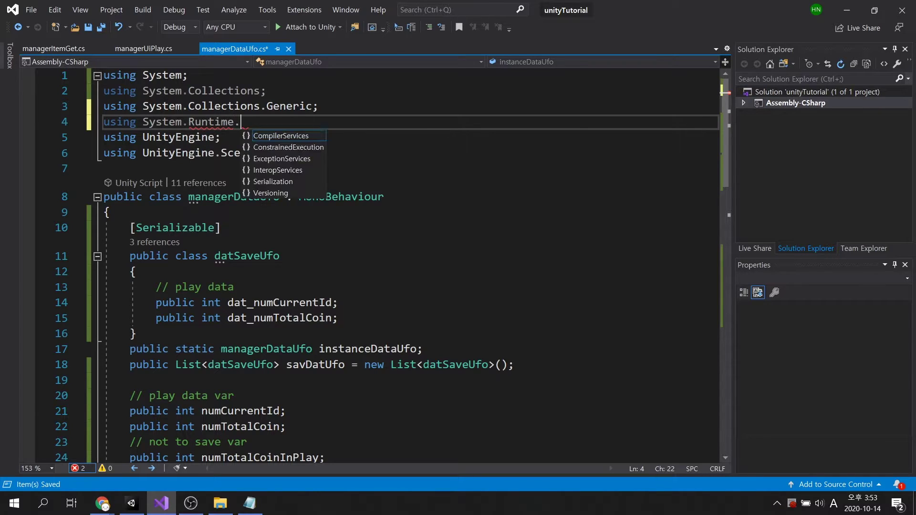
pyautogui.write('Se')
pyautogui.press('Tab')
pyautogui.write('.')
pyautogui.press('Tab')
pyautogui.write('.')
pyautogui.press('Tab')
pyautogui.write(';')
pyautogui.hotkey('ctrl', 's')
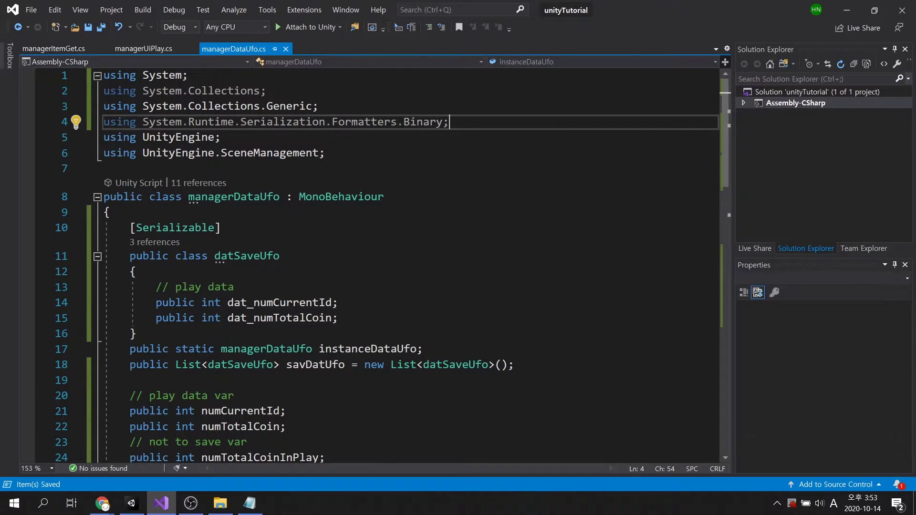
pyautogui.scroll(-19, 358, 250)
# In DataSave, create a BinaryFormatter and MemoryStream and serialize savDatUfo into the stream.
pyautogui.click(236, 208)
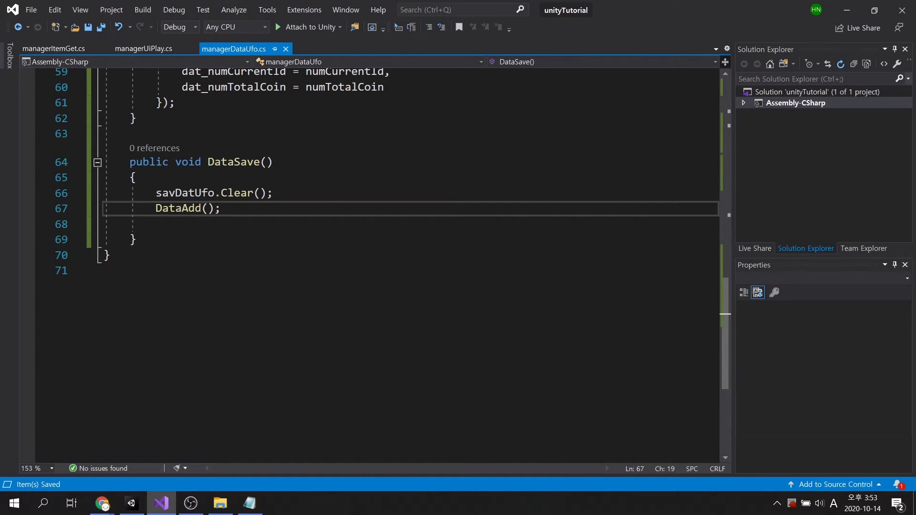
pyautogui.press('Return')
pyautogui.press('Return')
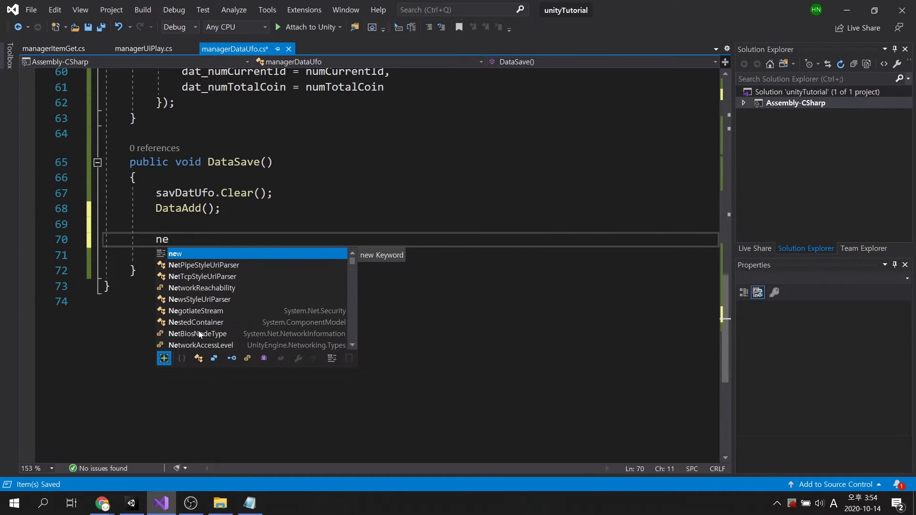
pyautogui.write('var bina')
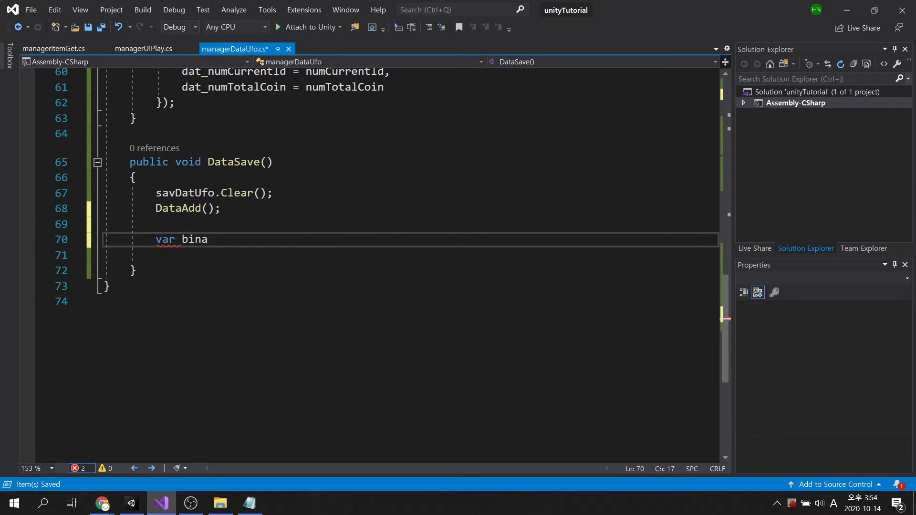
pyautogui.write('ryFormatter = ')
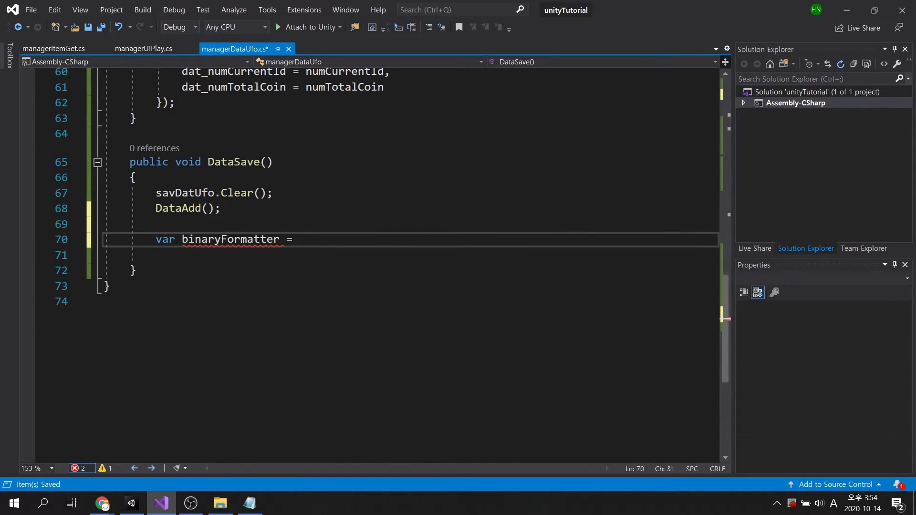
pyautogui.write('new BinaryFormatter();')
pyautogui.press('Return')
pyautogui.write('var me')
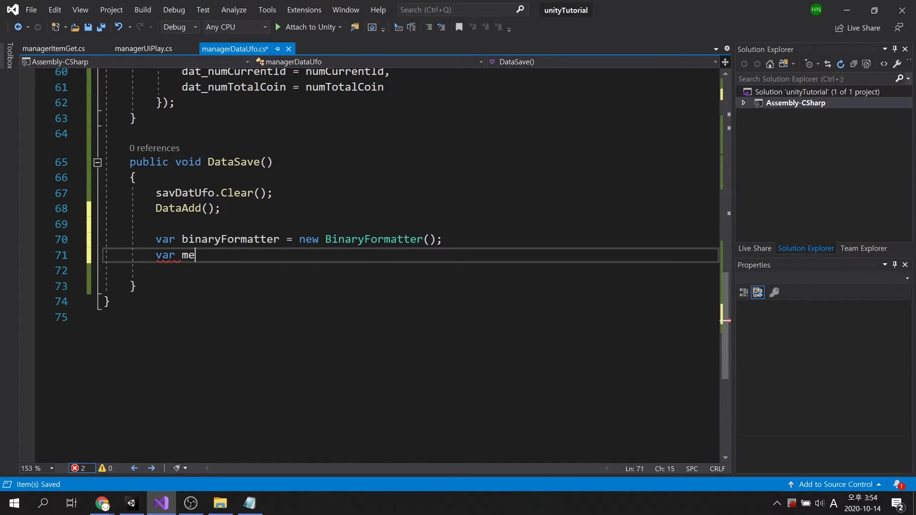
pyautogui.write('moryStream = n')
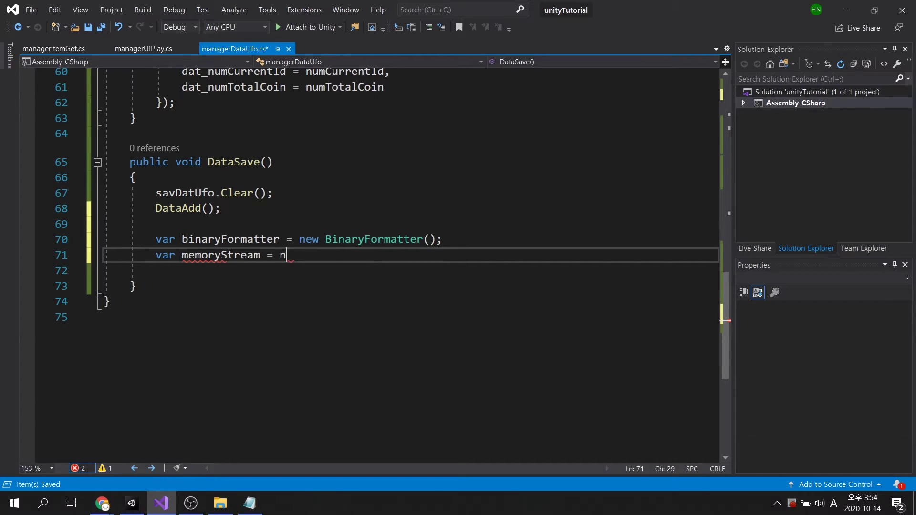
pyautogui.write('ew MemoryStream();')
pyautogui.press('Return')
pyautogui.press('Return')
pyautogui.write('bina')
pyautogui.press('Tab')
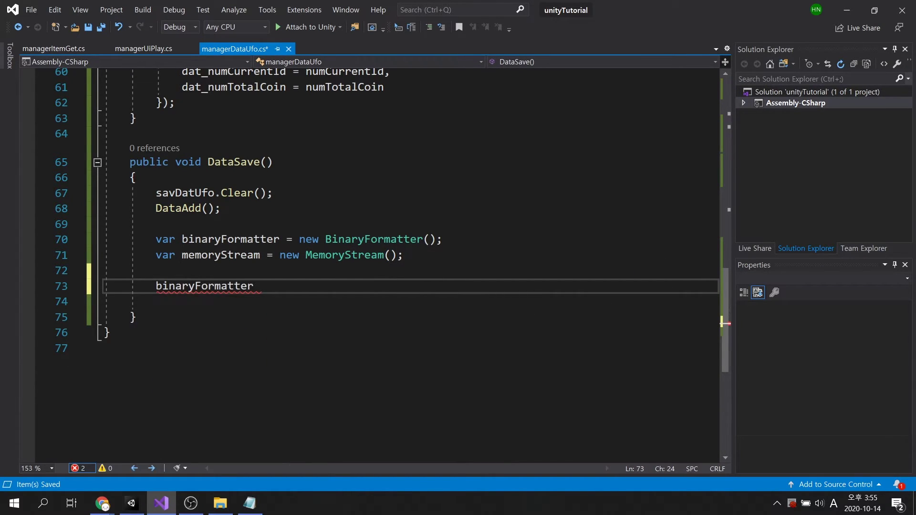
pyautogui.write('.S')
pyautogui.press('Tab')
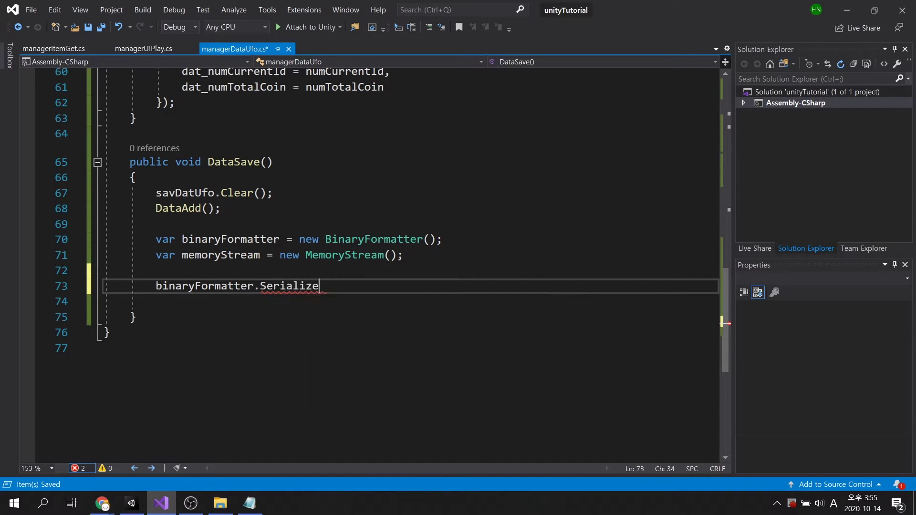
pyautogui.write('(m')
pyautogui.press('Tab')
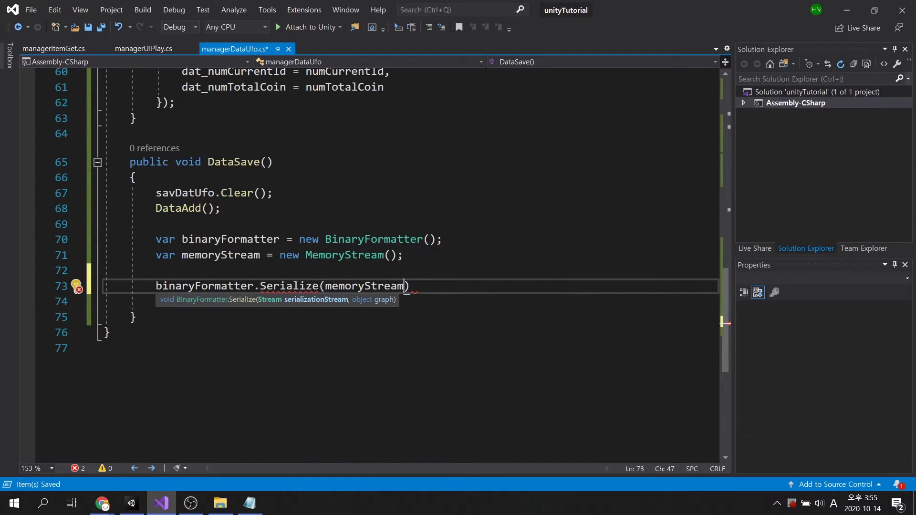
pyautogui.write(', ')
pyautogui.write('s')
pyautogui.press('Tab')
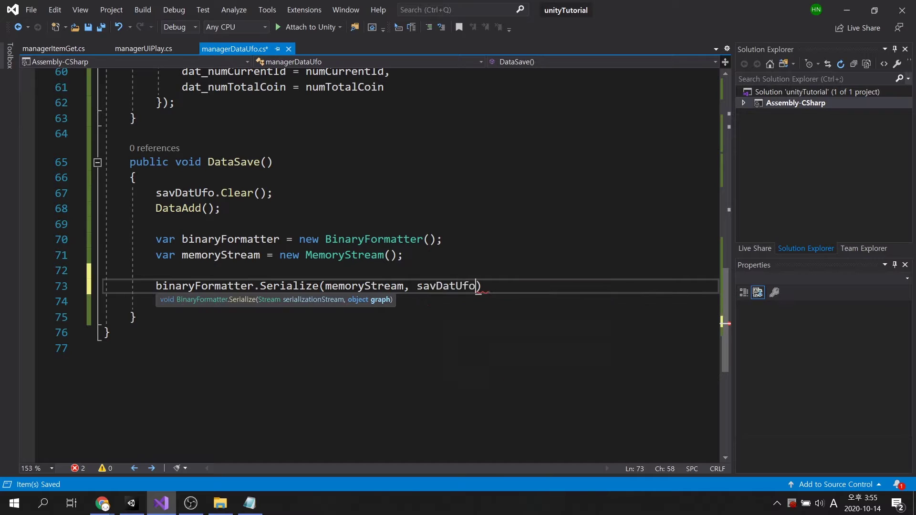
pyautogui.press('End')
pyautogui.write(';')
pyautogui.press('Left')
pyautogui.press('Left')
pyautogui.press('Left')
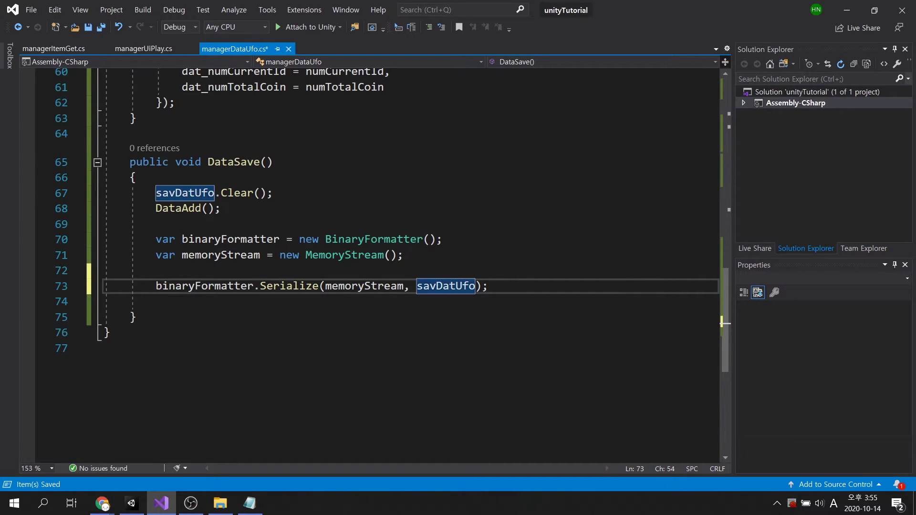
pyautogui.scroll(-1, 408, 250)
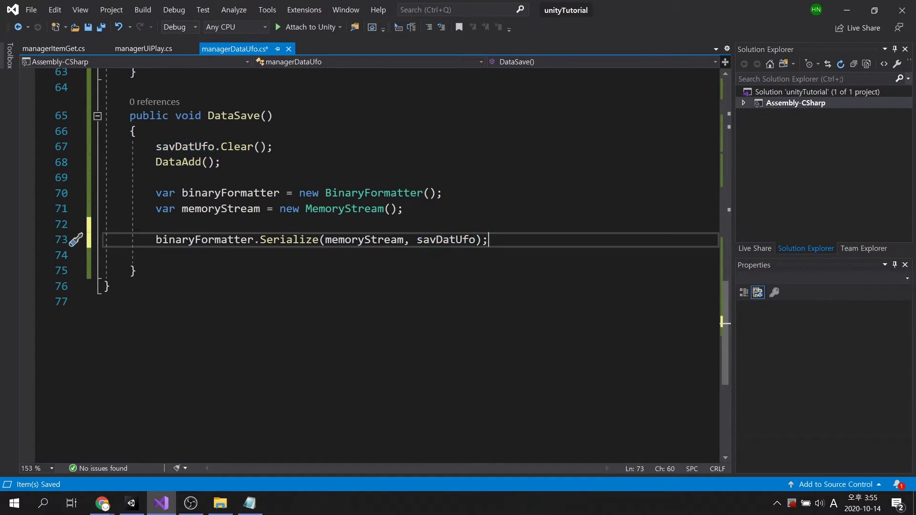
# Store Convert.ToBase64String(memoryStream.GetBuffer()) in PlayerPrefs.SetString under savKeyUfo and save.
pyautogui.press('Down')
pyautogui.write('Pl')
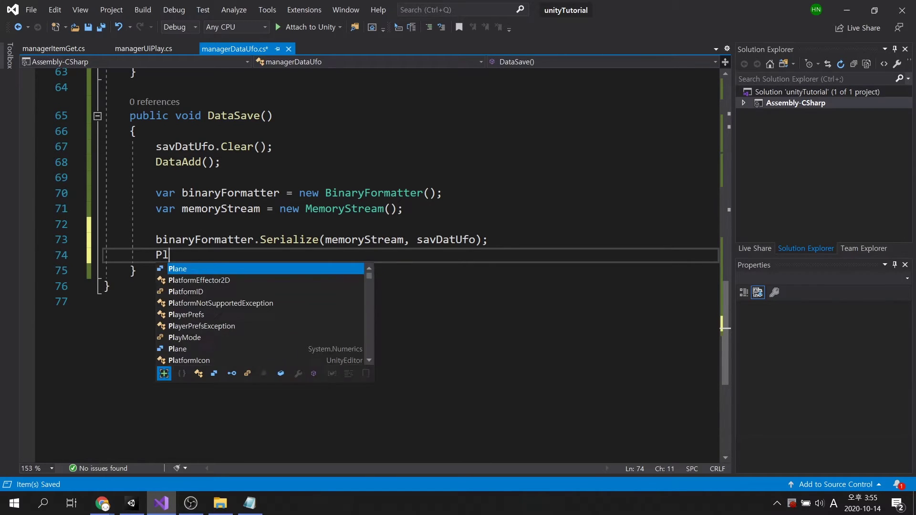
pyautogui.write('ayer')
pyautogui.press('Tab')
pyautogui.write('.Set')
pyautogui.press('Down')
pyautogui.press('Down')
pyautogui.press('Tab')
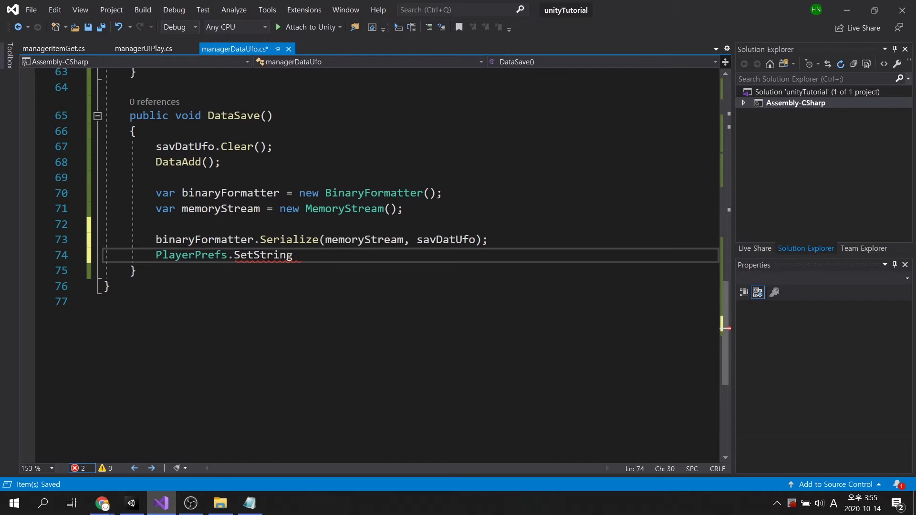
pyautogui.write('("savKeyUfo", Con')
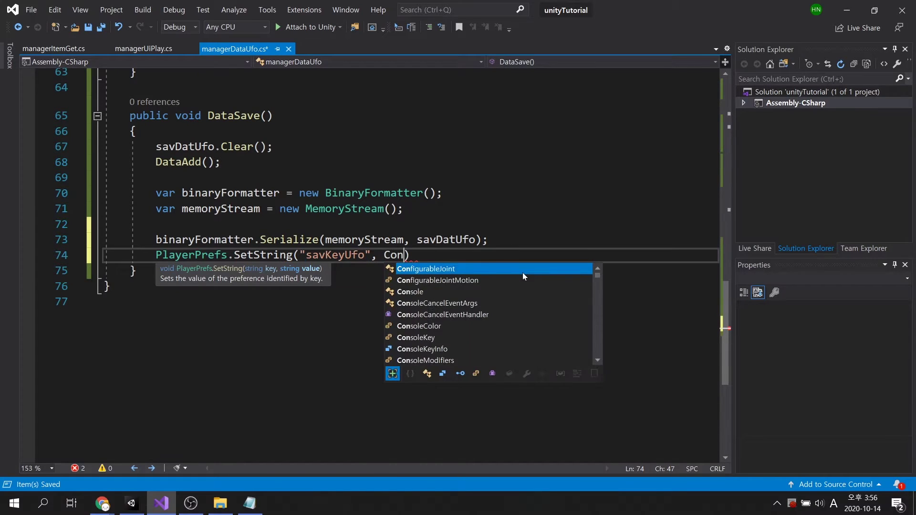
pyautogui.write('ver')
pyautogui.press('Tab')
pyautogui.write('.Toba')
pyautogui.press('Tab')
pyautogui.write('(m')
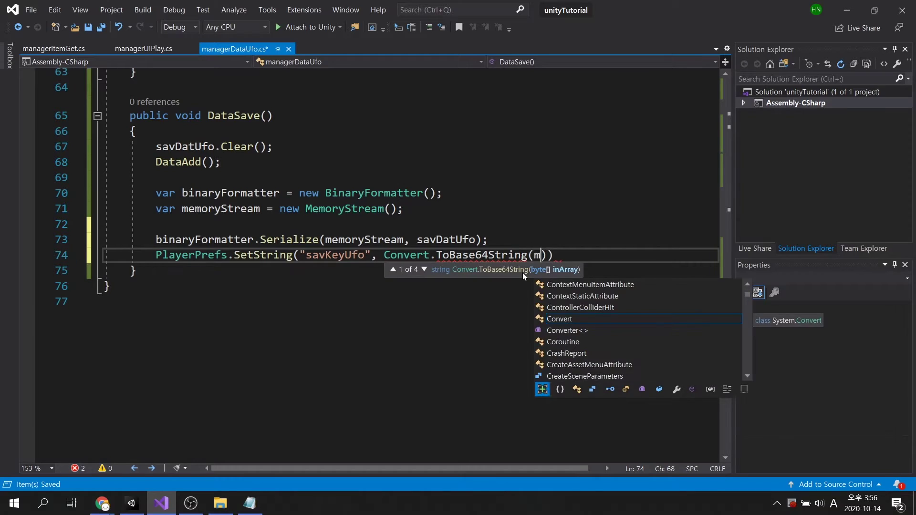
pyautogui.write('emor')
pyautogui.press('Tab')
pyautogui.write('.')
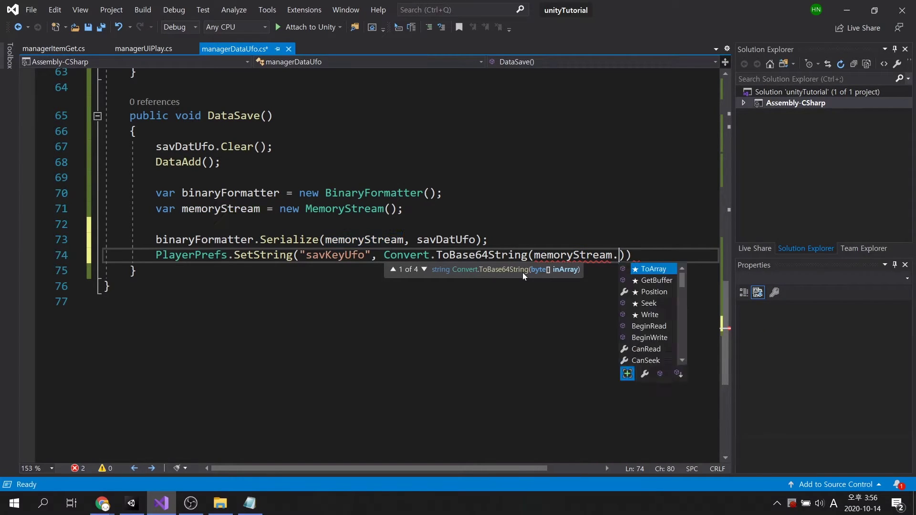
pyautogui.write('Ge')
pyautogui.press('Tab')
pyautogui.write('()));')
pyautogui.hotkey('ctrl', 's')
pyautogui.press('Return')
pyautogui.hotkey('ctrl', 's')
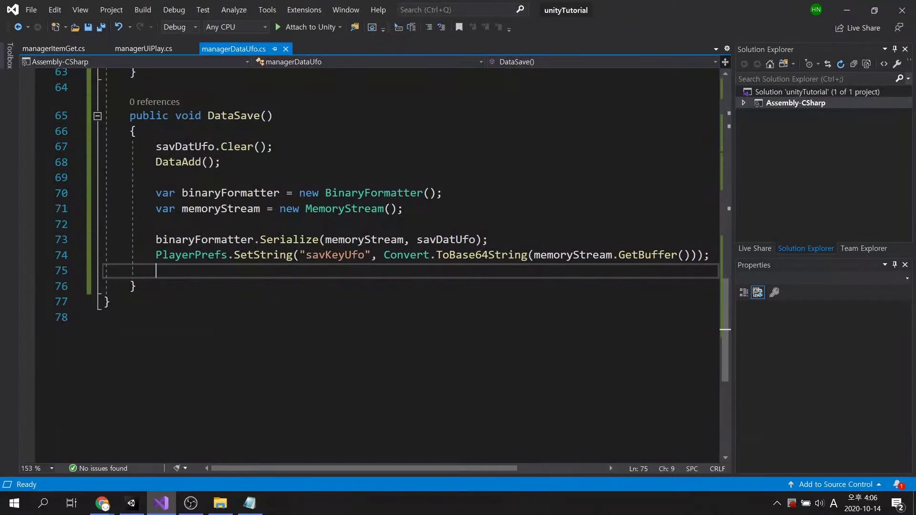
# Add a private string txtSavKey = "savKeyUfo" field among the declarations and save.
pyautogui.moveTo(299, 255); pyautogui.dragTo(373, 255)
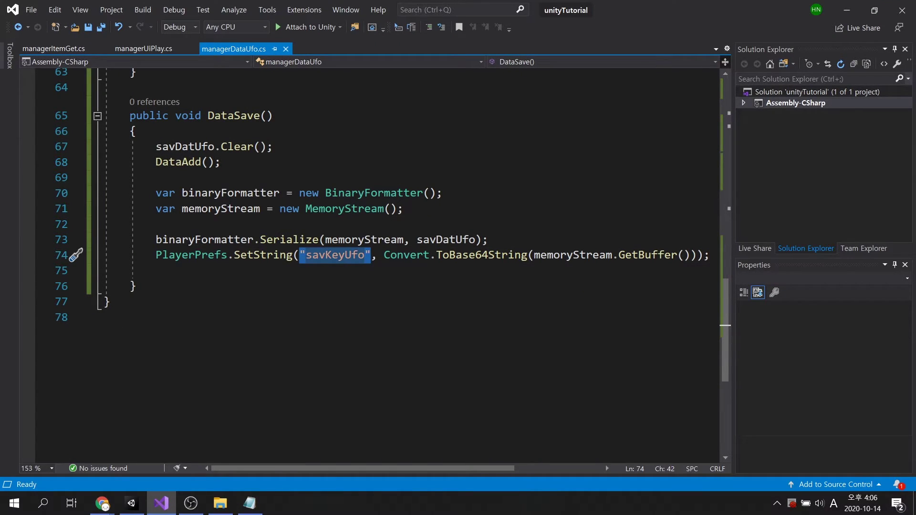
pyautogui.scroll(15, 358, 258)
pyautogui.scroll(2, 358, 258)
pyautogui.click(293, 287)
pyautogui.press('Return')
pyautogui.write('private string txtSavKey = "savKeyUfo')
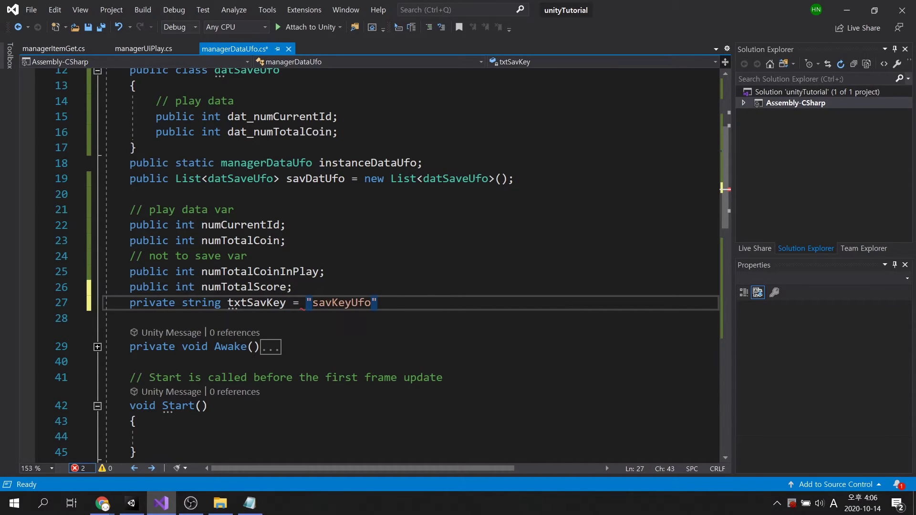
pyautogui.write(';')
pyautogui.hotkey('ctrl', 's')
pyautogui.scroll(-12, 373, 258)
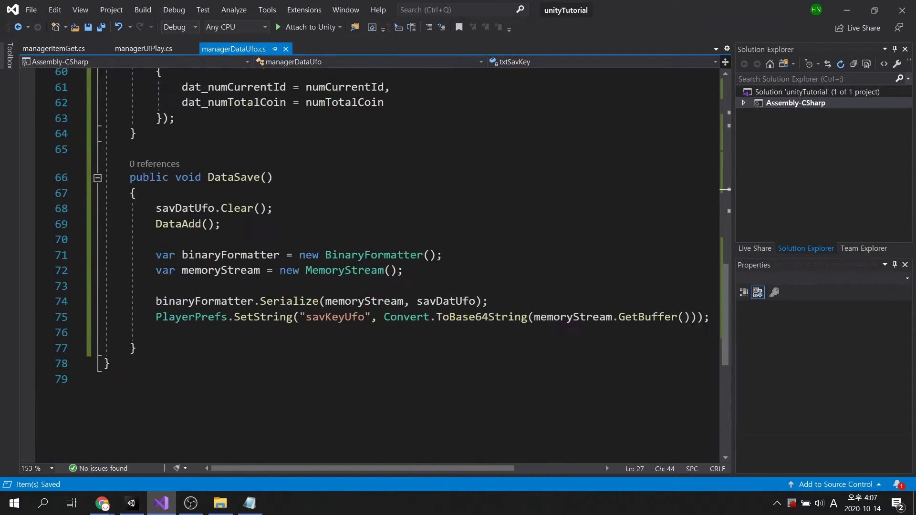
pyautogui.scroll(-2, 332, 224)
# Replace the savKeyUfo literal in SetString with txtSavKey and open blank lines after DataSave.
pyautogui.click(332, 224)
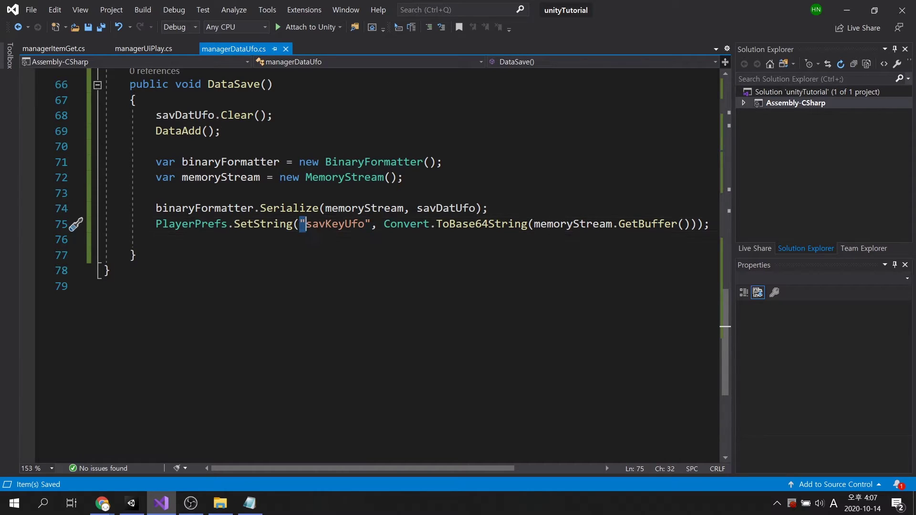
pyautogui.moveTo(299, 224); pyautogui.dragTo(367, 225)
pyautogui.write('txtSavKey')
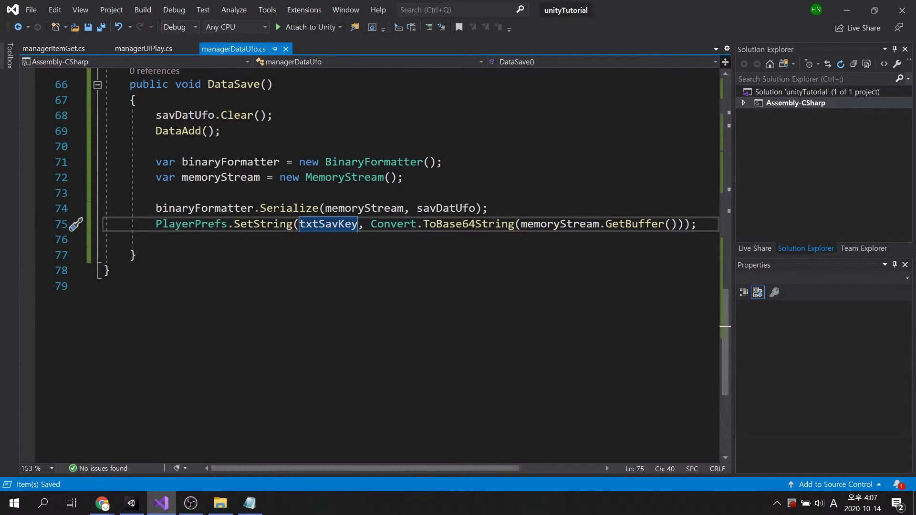
pyautogui.click(261, 84)
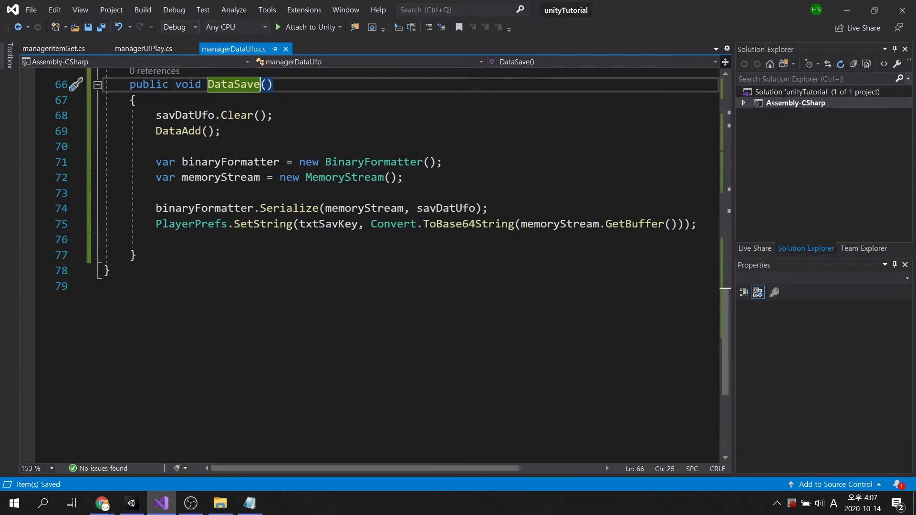
pyautogui.click(137, 255)
pyautogui.press('Return')
pyautogui.press('Return')
pyautogui.write('p')
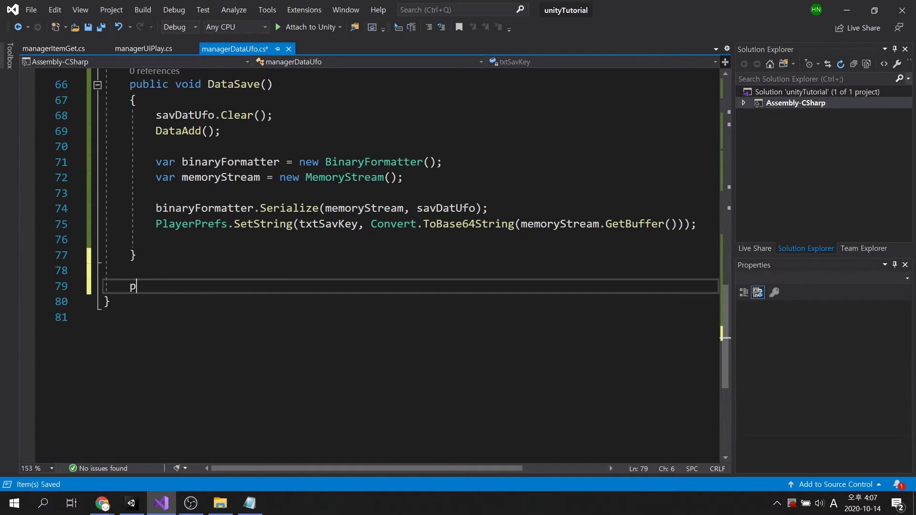
pyautogui.write('ublic void ')
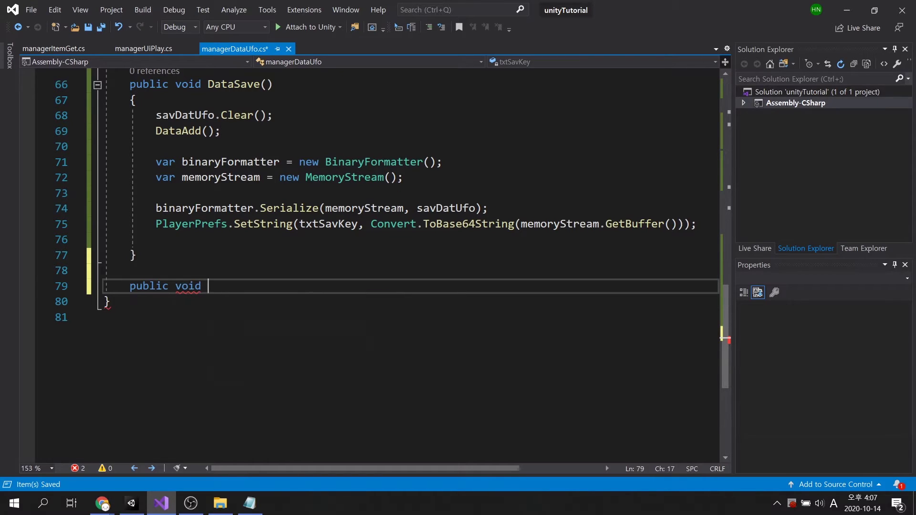
pyautogui.write('DataLoad')
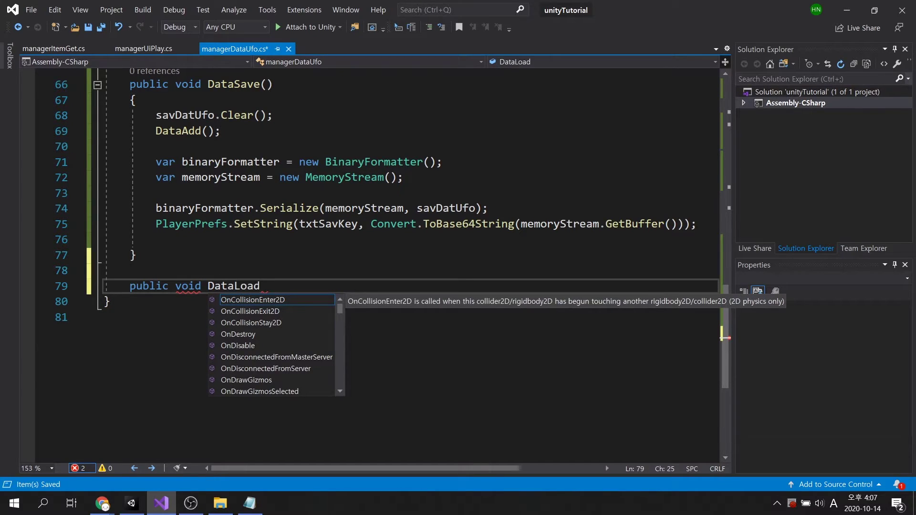
pyautogui.write('(')
# Declare public void DataLoad() reading PlayerPrefs.GetString(txtSavKey) into dat with an if (!string.IsNullOrEmpty(dat)) block.
pyautogui.press('Return')
pyautogui.write('{')
pyautogui.press('Return')
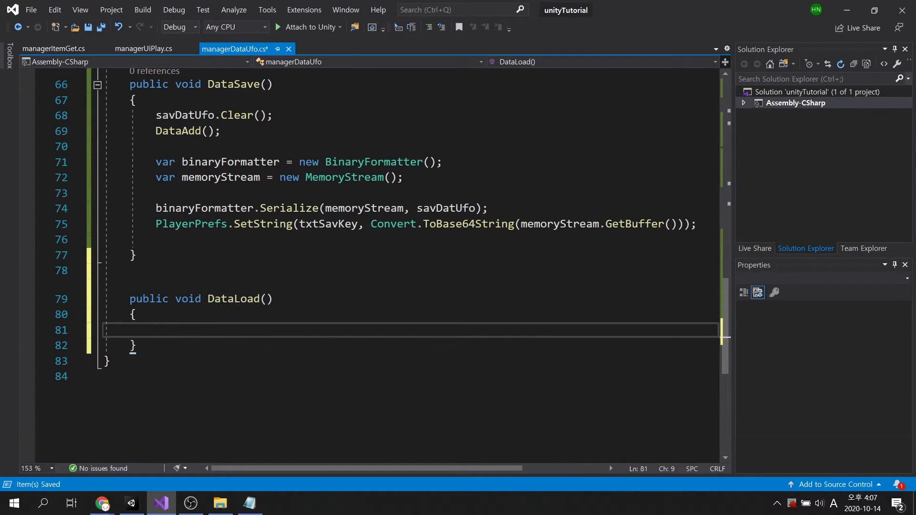
pyautogui.scroll(-2, 723, 337)
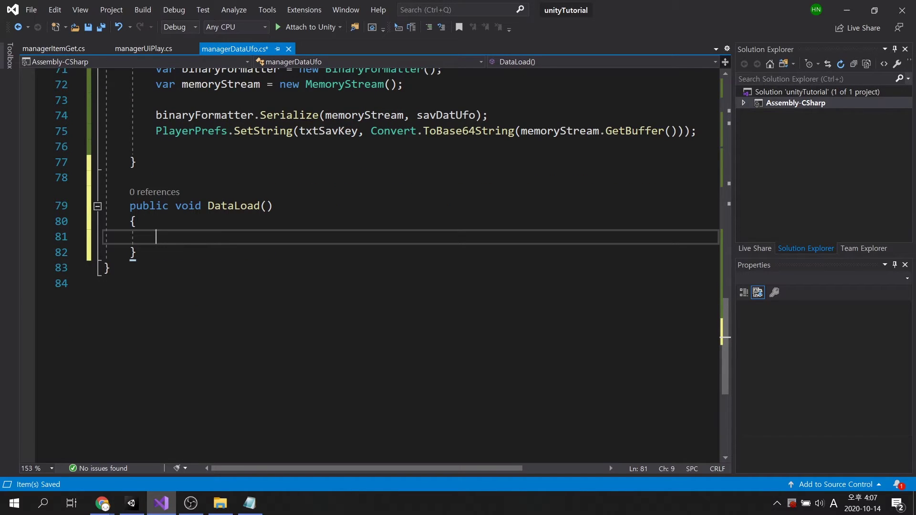
pyautogui.write('var dat = PlayerPrefs.')
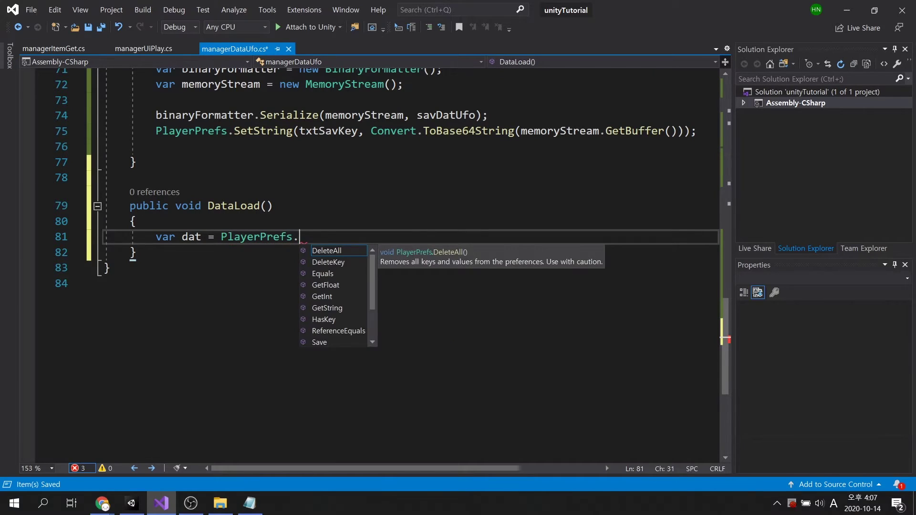
pyautogui.write('GetString(t')
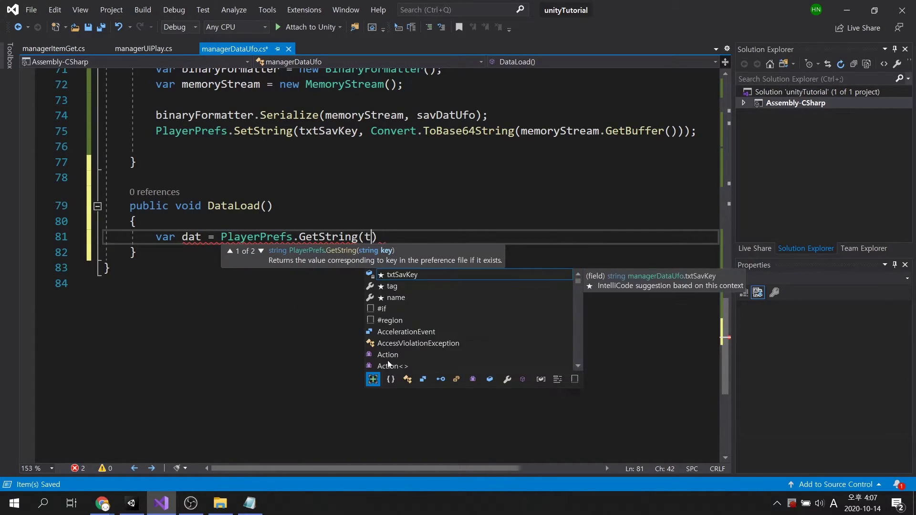
pyautogui.write('xtSavKey)')
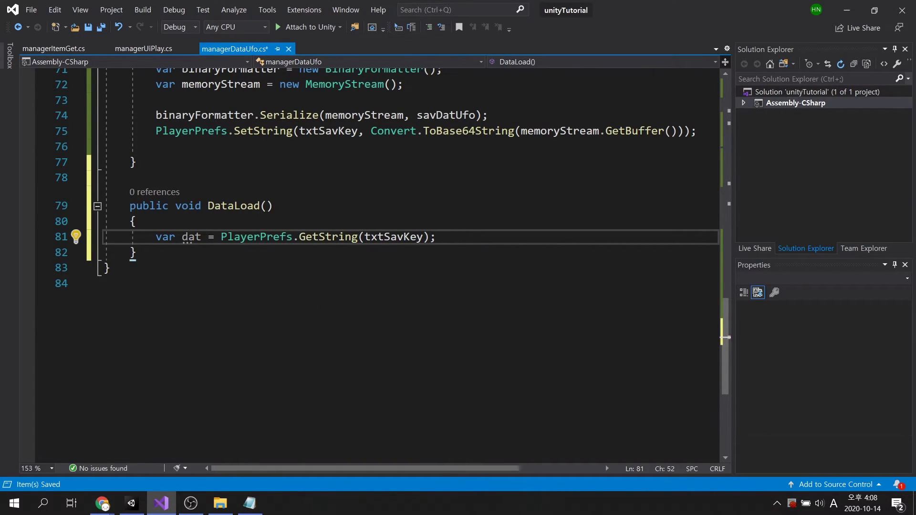
pyautogui.press('Return')
pyautogui.write('(! string.')
pyautogui.press('Tab')
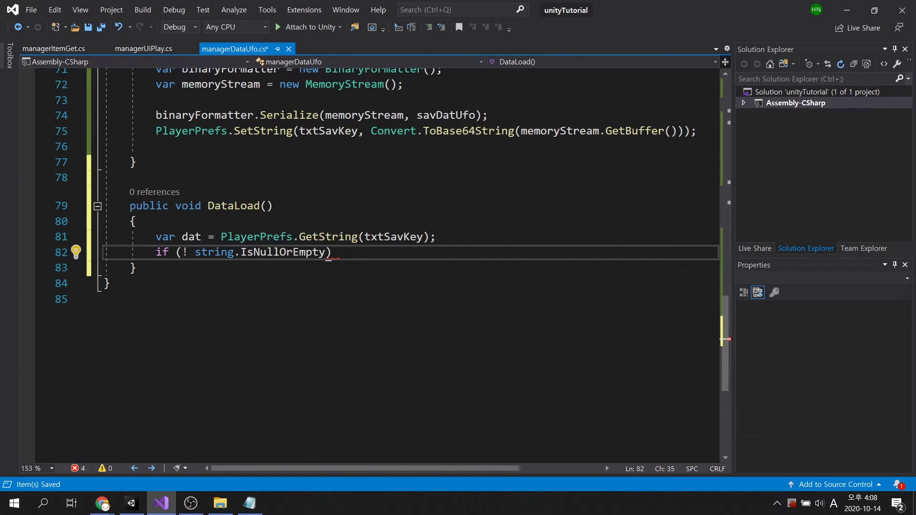
pyautogui.write('(dat){')
pyautogui.press('Return')
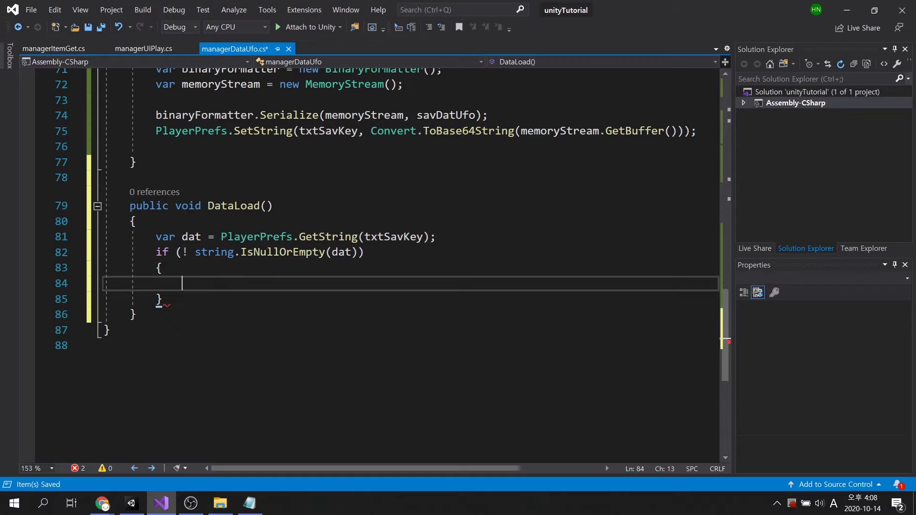
pyautogui.write('var binaryFormatt')
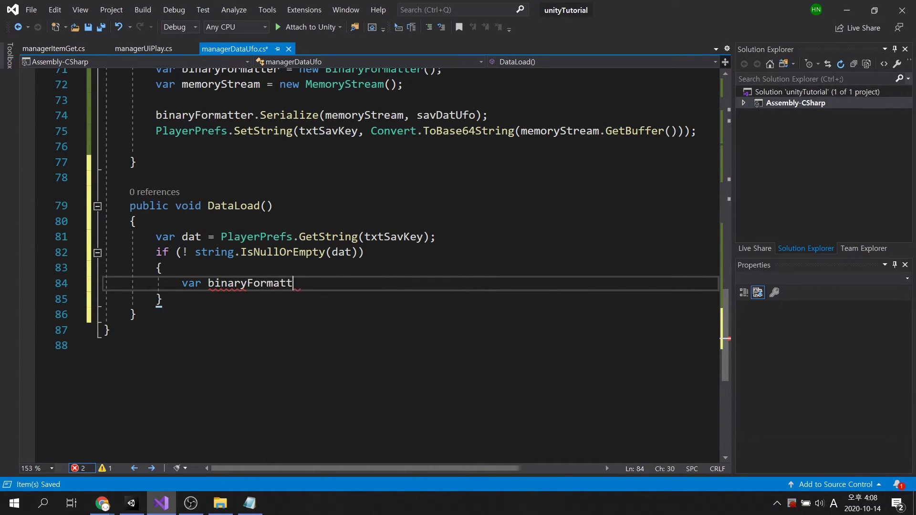
pyautogui.write('er = new Bina')
# Inside the if block create new BinaryFormatter and MemoryStream variables.
pyautogui.press('Tab')
pyautogui.write('();')
pyautogui.press('Return')
pyautogui.write('var memoeyStream =')
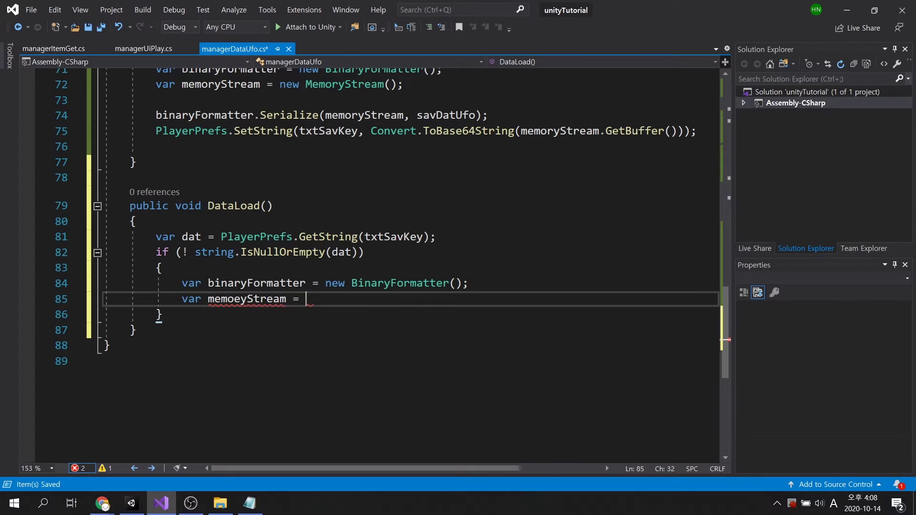
pyautogui.write('new Mem')
pyautogui.press('Tab')
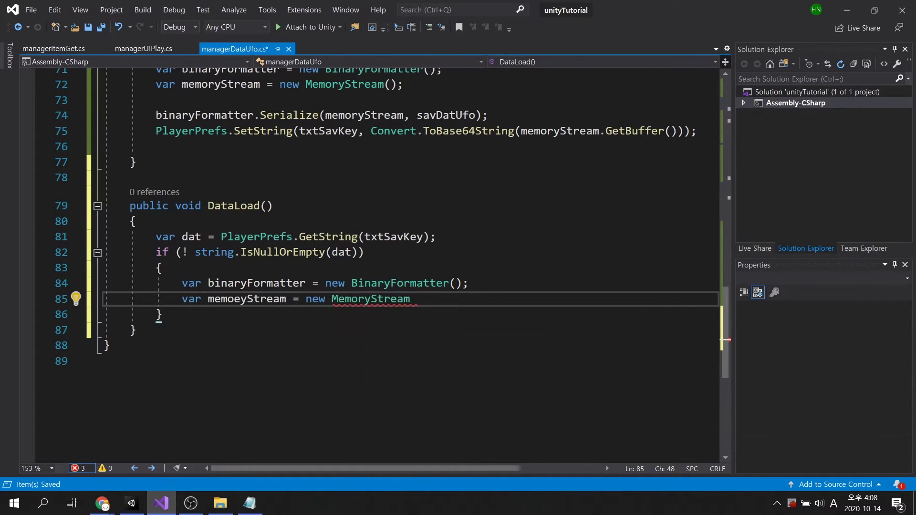
pyautogui.write('();')
pyautogui.click(345, 252)
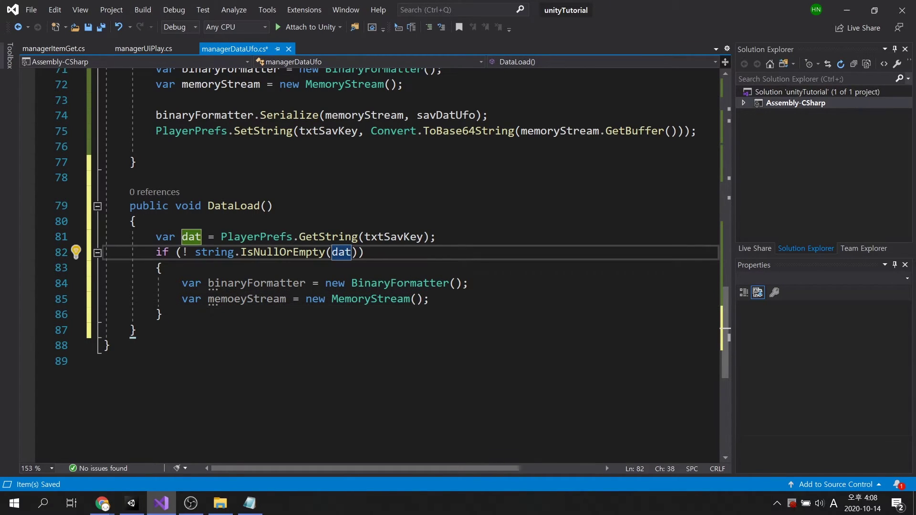
# Feed the MemoryStream with Convert.FromBase64String(dat).
pyautogui.click(415, 298)
pyautogui.write('Con')
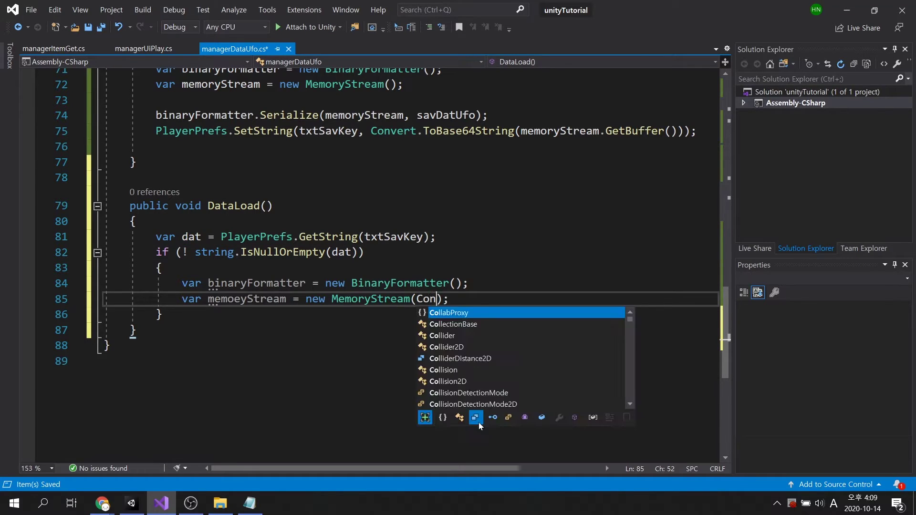
pyautogui.write('vert.From')
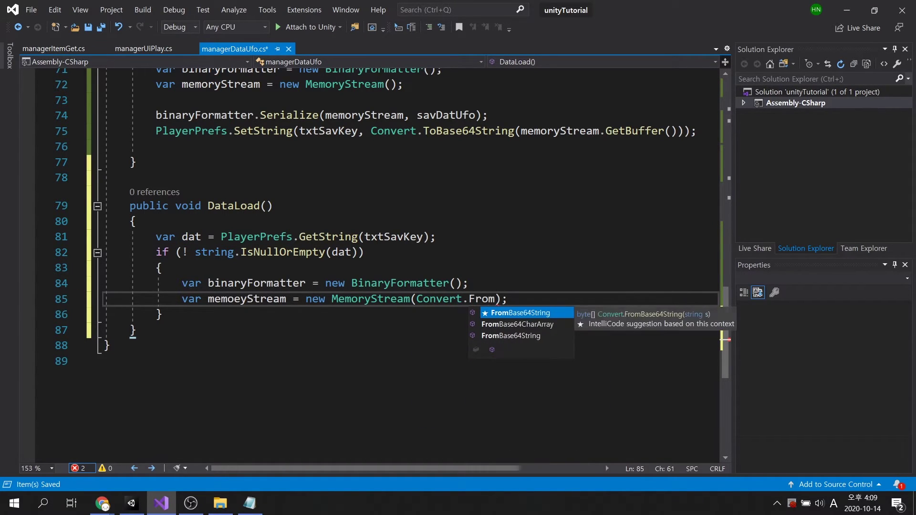
pyautogui.press('Tab')
pyautogui.write('(')
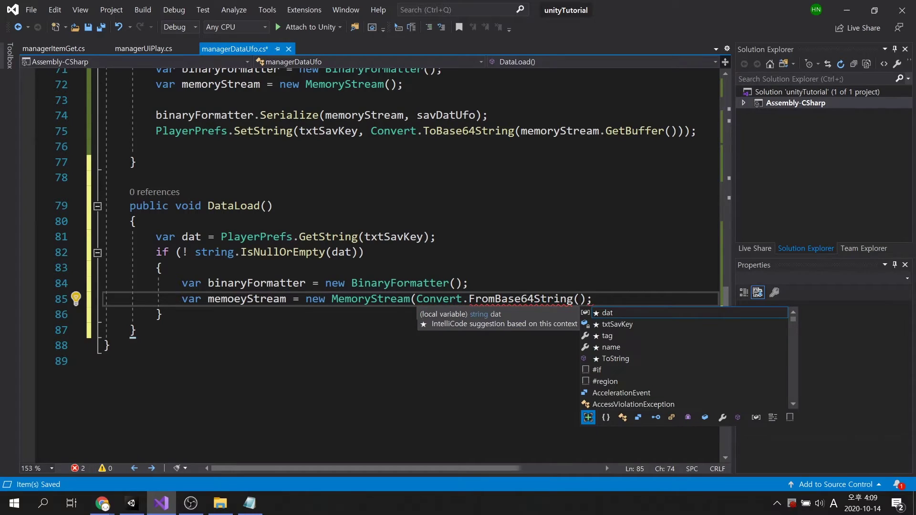
pyautogui.write('dat)')
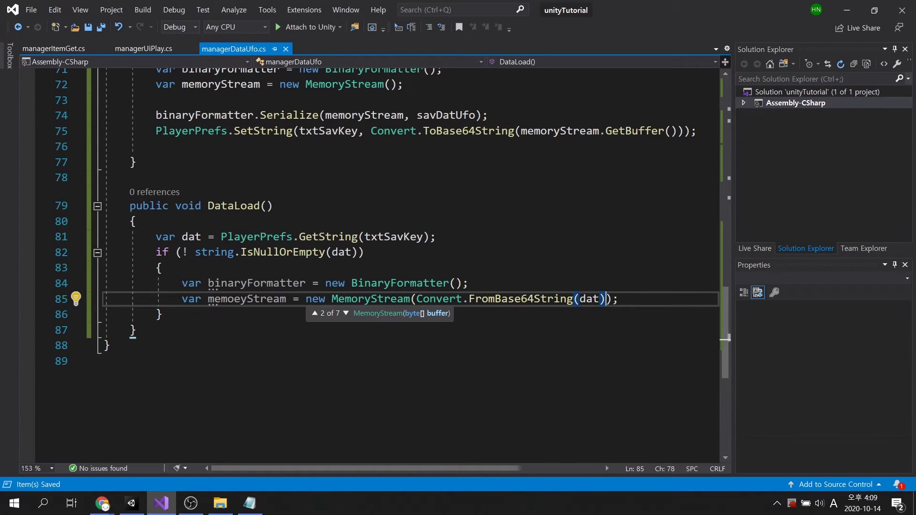
pyautogui.press('End')
pyautogui.press('Return')
pyautogui.press('Return')
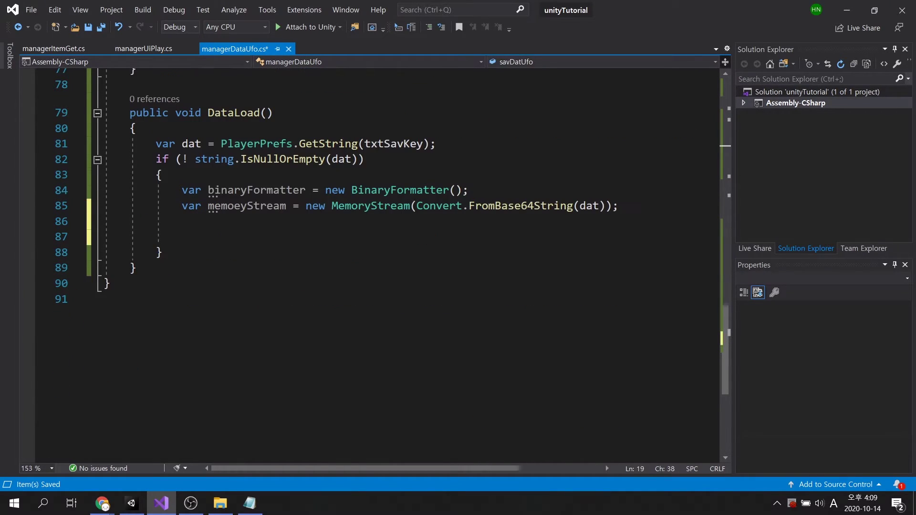
pyautogui.write('savDatUfo = ')
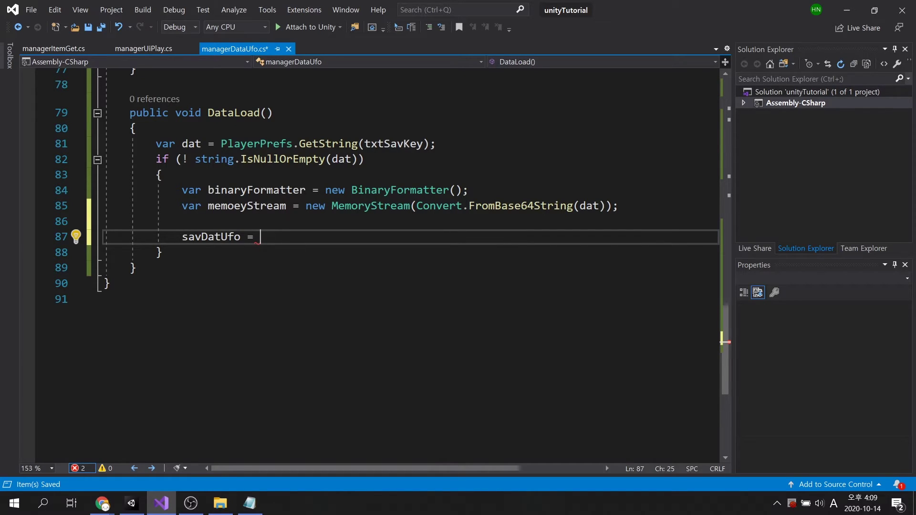
pyautogui.write('(List<')
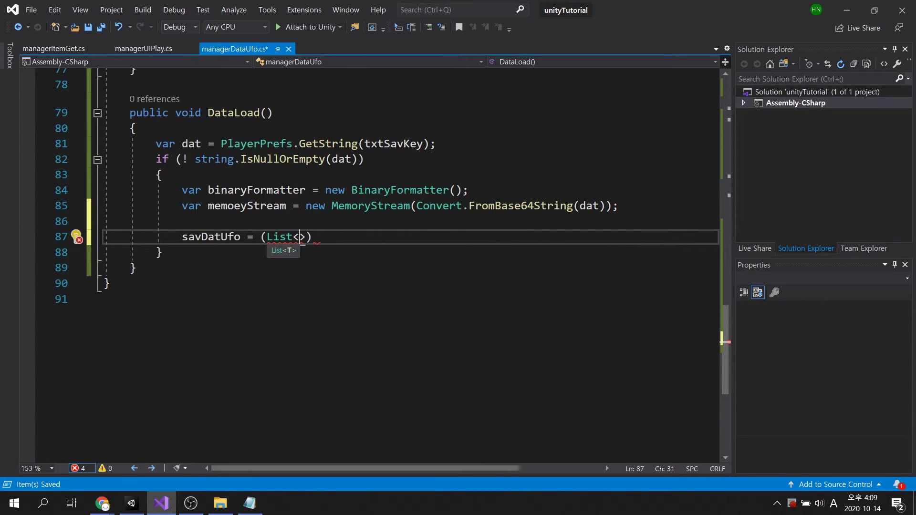
pyautogui.write('da')
# Assign savDatUfo = (List<datSaveUfo>) binaryFormatter.Deserialize(memoeyStream) and leave room for a new method below.
pyautogui.press('Tab')
pyautogui.press('End')
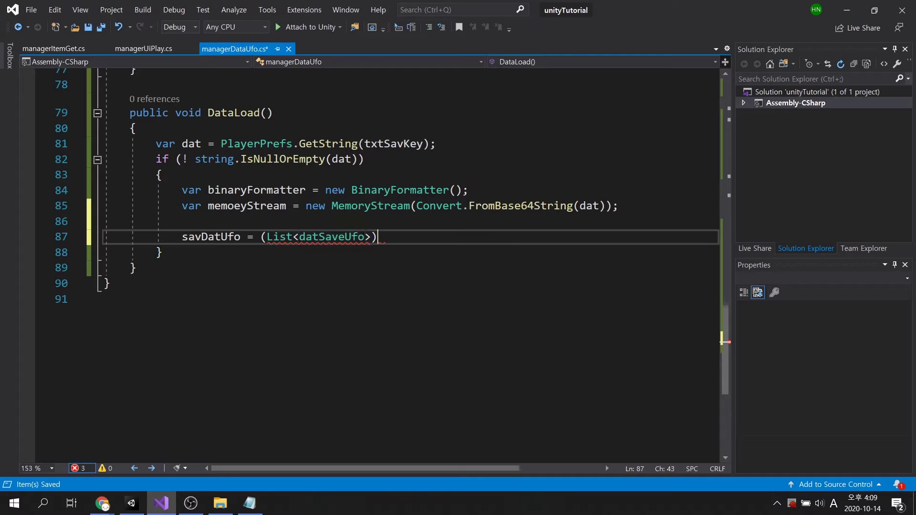
pyautogui.write('binar.')
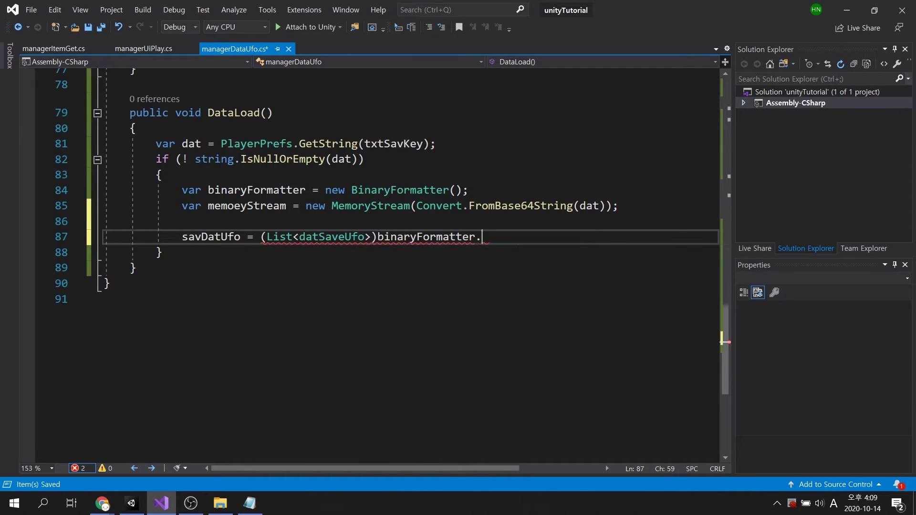
pyautogui.press('Down')
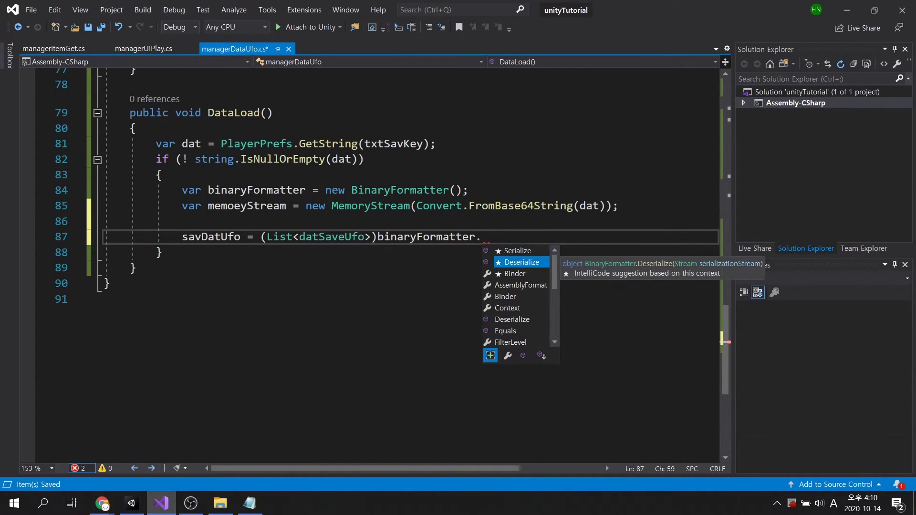
pyautogui.press('Tab')
pyautogui.write('(me')
pyautogui.press('Tab')
pyautogui.write(');')
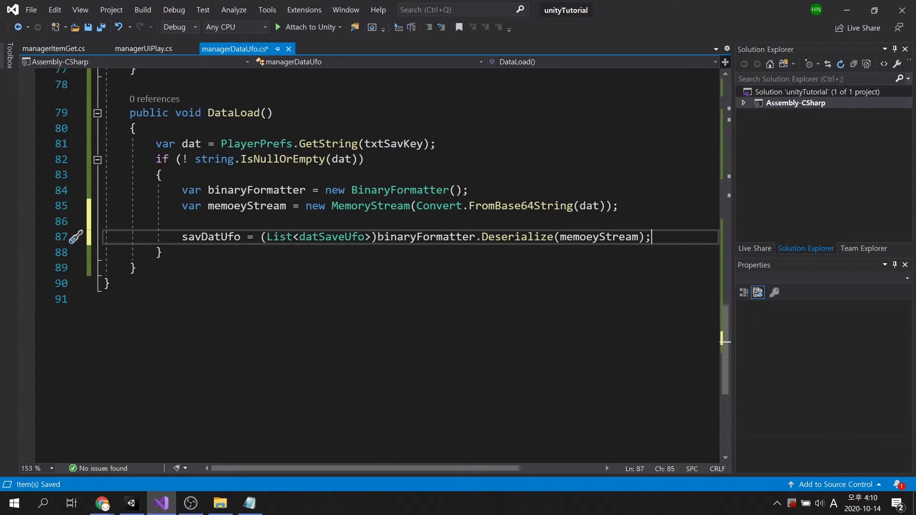
pyautogui.press('Left')
pyautogui.press('Left')
pyautogui.hotkey('ctrl', 'w')
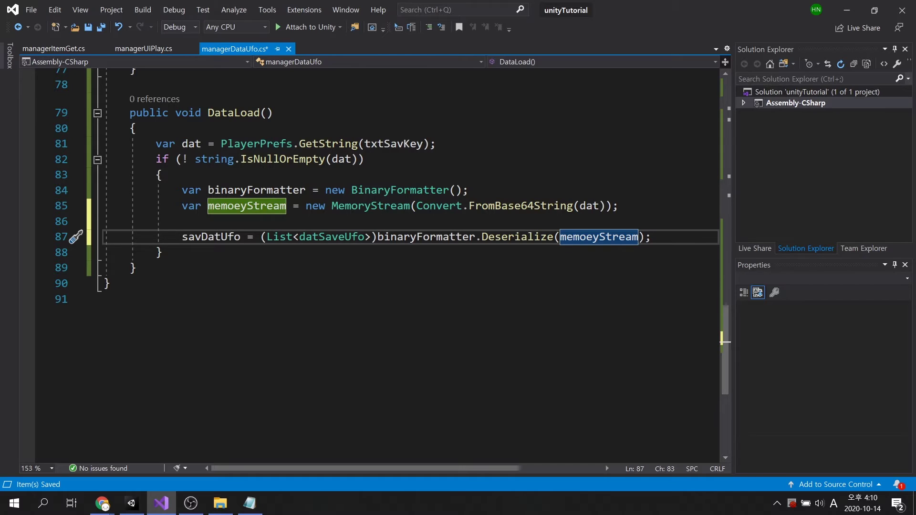
pyautogui.press('End')
pyautogui.press('Return')
pyautogui.press('Down')
pyautogui.press('Down')
pyautogui.press('Return')
pyautogui.press('Return')
pyautogui.write('private void Data')
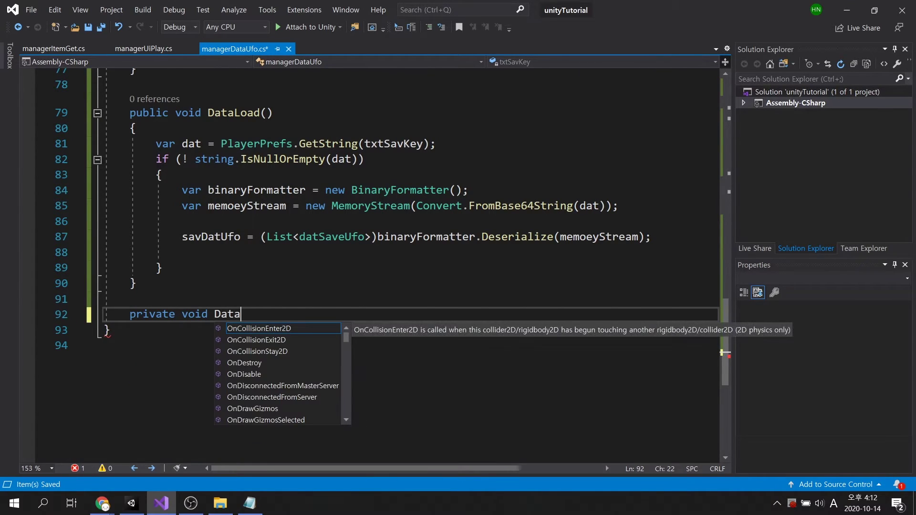
pyautogui.write('Get()')
# Declare private void DataGet() with a foreach loop over savDatUfo.
pyautogui.press('Return')
pyautogui.write('{')
pyautogui.press('Return')
pyautogui.scroll(-3, 725, 351)
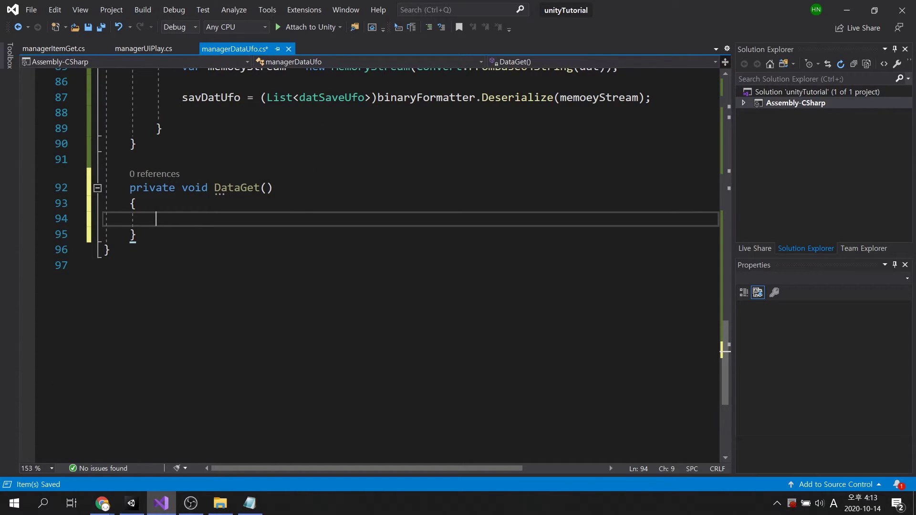
pyautogui.write('foreach (dat')
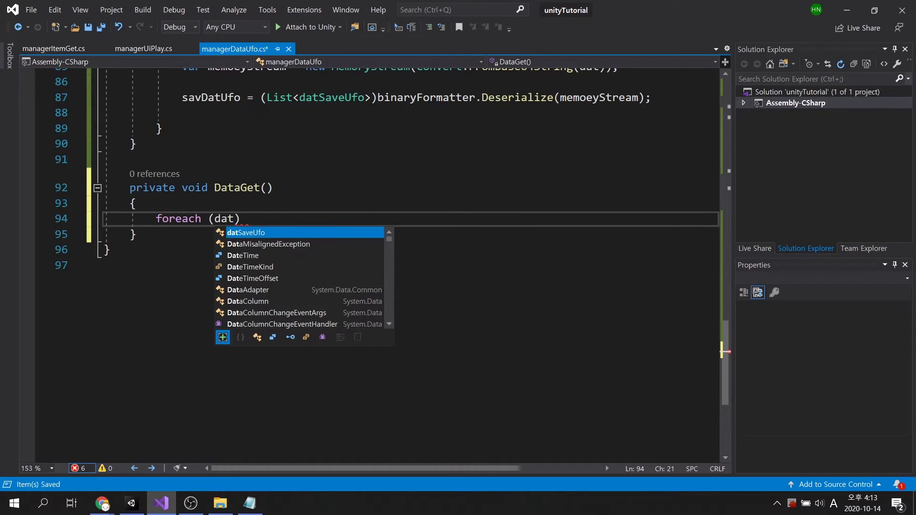
pyautogui.write('SaveUfo dat')
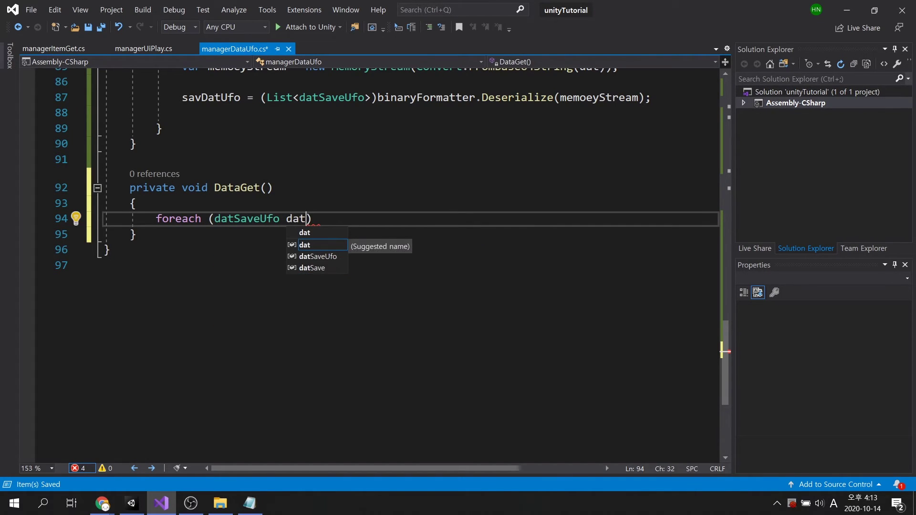
pyautogui.write('Ufo in savDatUfo)')
pyautogui.press('Return')
pyautogui.write('{')
pyautogui.press('Return')
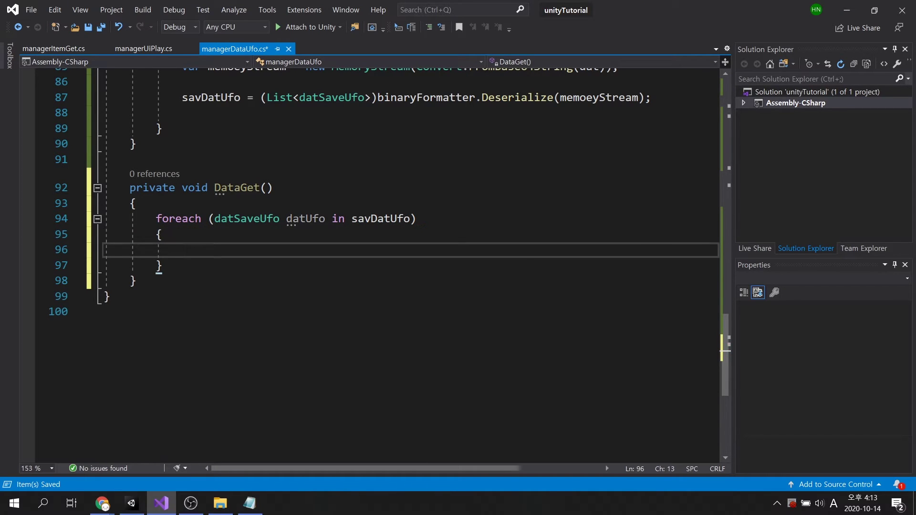
pyautogui.scroll(2, 724, 347)
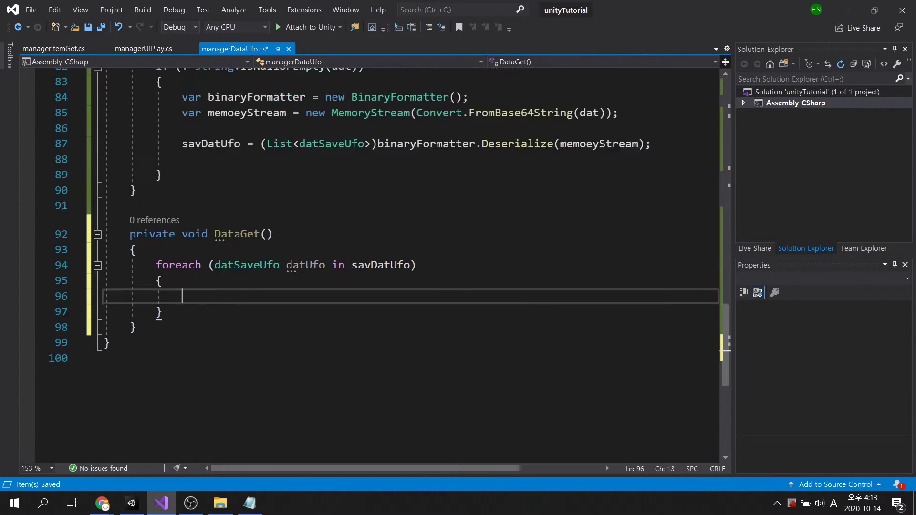
pyautogui.scroll(6, 724, 346)
pyautogui.scroll(15, 724, 346)
pyautogui.scroll(1, 724, 346)
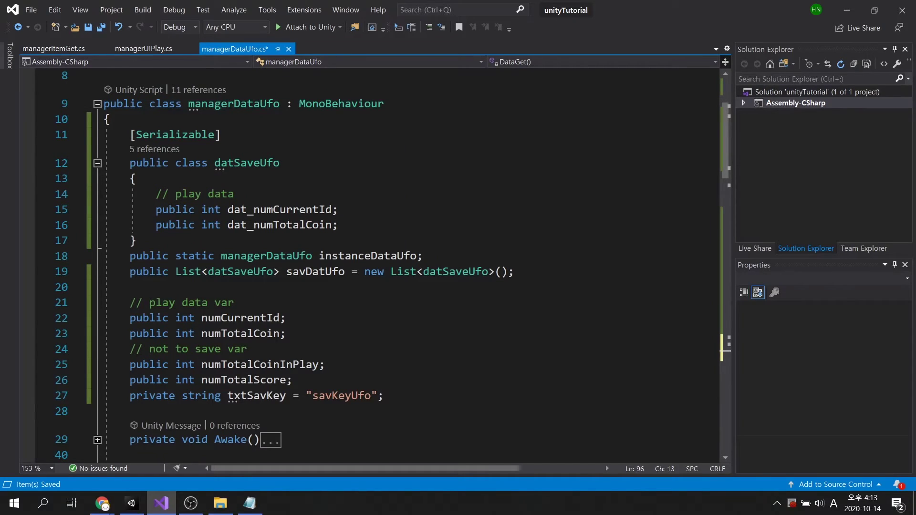
# In the loop assign numCurrentId = datUfo.dat_numCurrentId and numTotalCoin = datUfo.dat_numTotalCoin.
pyautogui.moveTo(129, 318); pyautogui.dragTo(286, 334)
pyautogui.moveTo(156, 210); pyautogui.dragTo(339, 224)
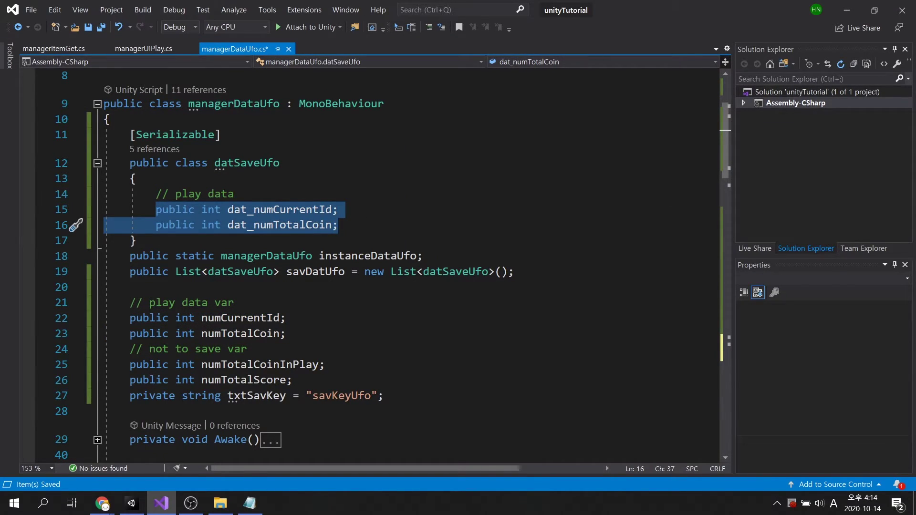
pyautogui.scroll(-18, 358, 264)
pyautogui.scroll(-9, 358, 265)
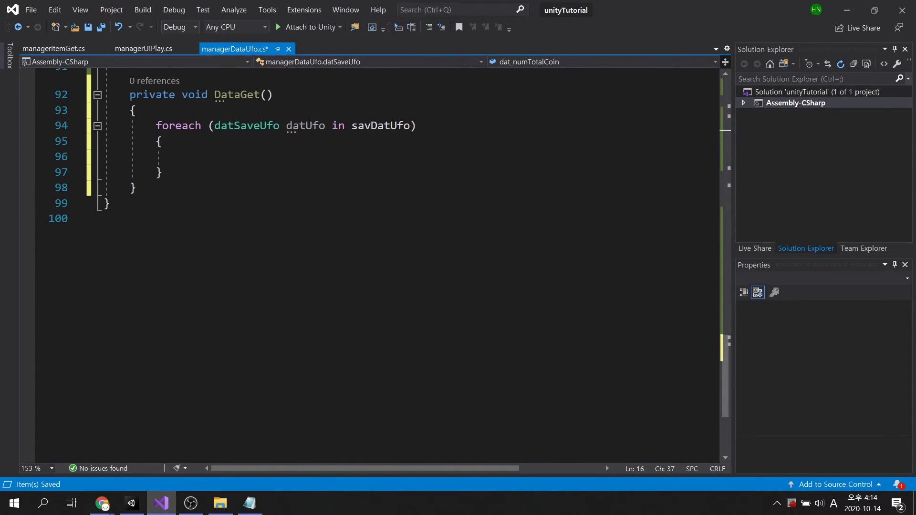
pyautogui.scroll(1, 359, 265)
pyautogui.click(182, 204)
pyautogui.write('um')
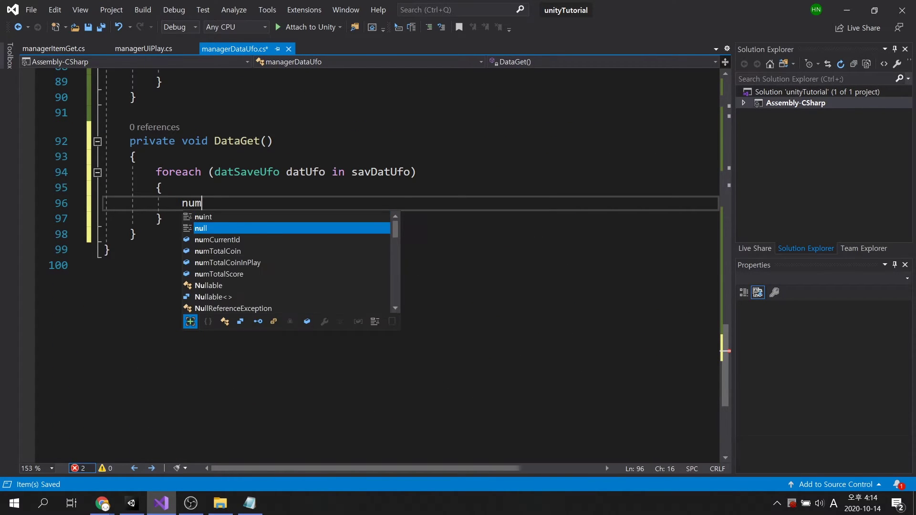
pyautogui.press('Tab')
pyautogui.write('= ')
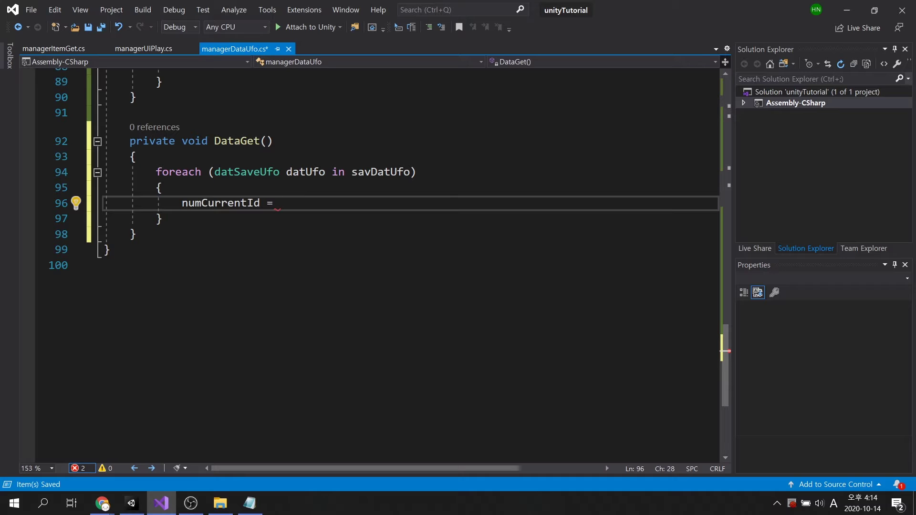
pyautogui.write('datUfo.')
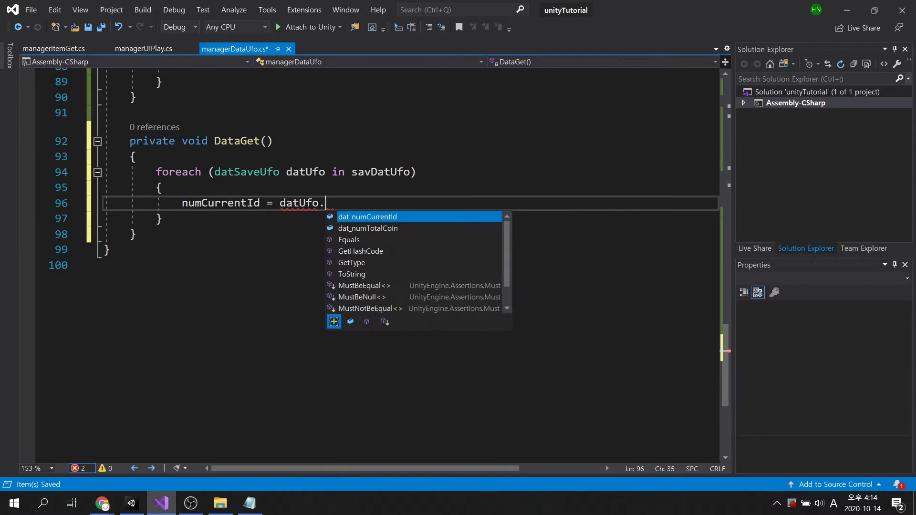
pyautogui.press('Tab')
pyautogui.write(';')
pyautogui.press('Return')
pyautogui.write('num')
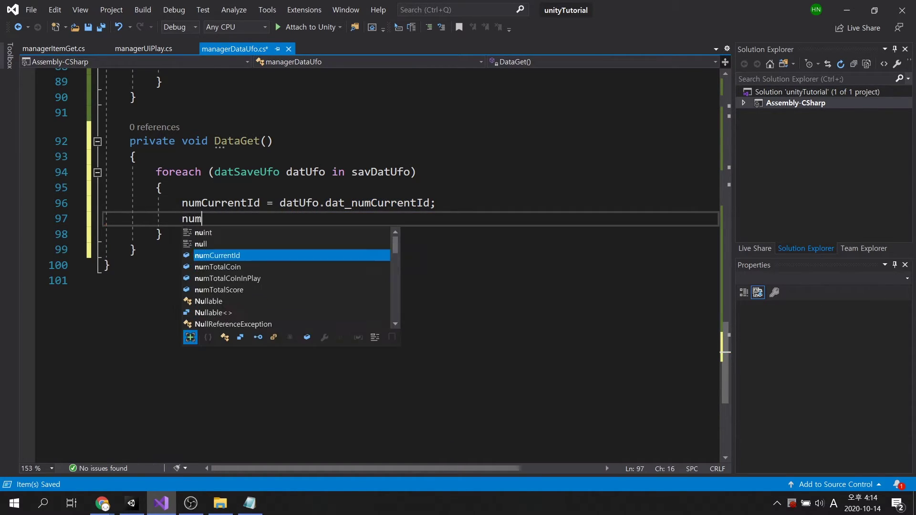
pyautogui.press('Tab')
pyautogui.write('= datUfo.dat')
pyautogui.press('Down')
pyautogui.press('Tab')
pyautogui.write(';')
pyautogui.scroll(5, 408, 265)
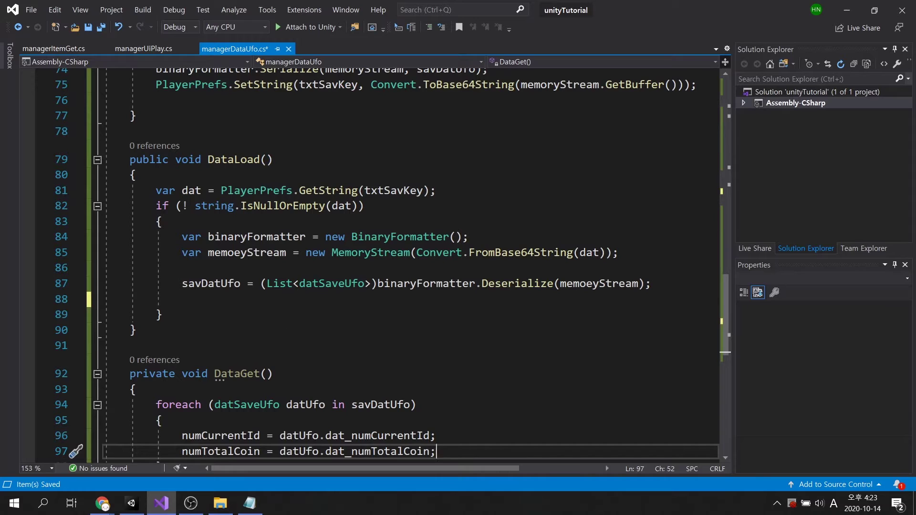
# Call DataGet() after deserializing in DataLoad and call DataLoad() in Start.
pyautogui.press('Up')
pyautogui.press('Up')
pyautogui.press('Up')
pyautogui.write('Data')
pyautogui.press('Up')
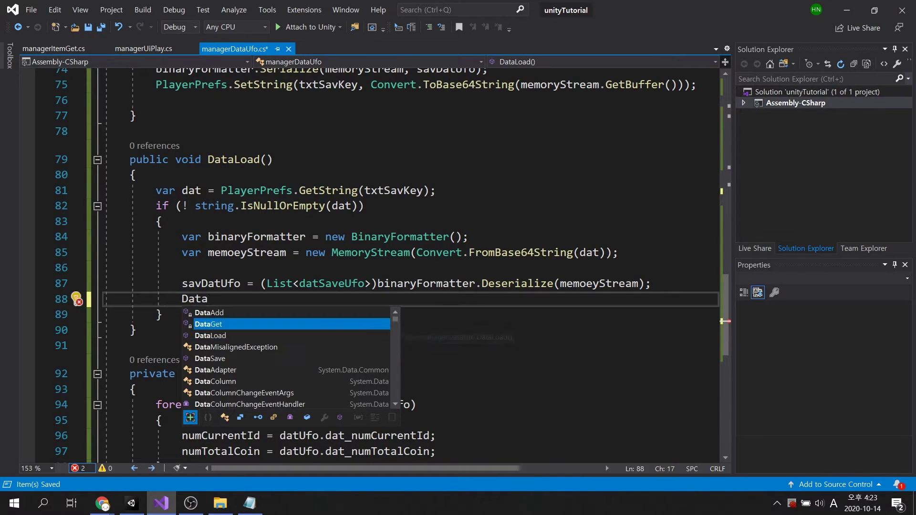
pyautogui.write('Get();')
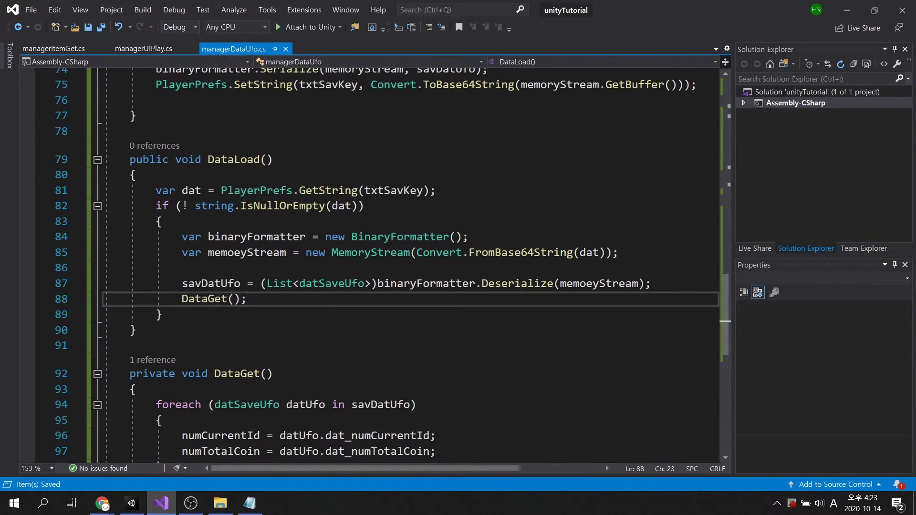
pyautogui.scroll(10, 412, 265)
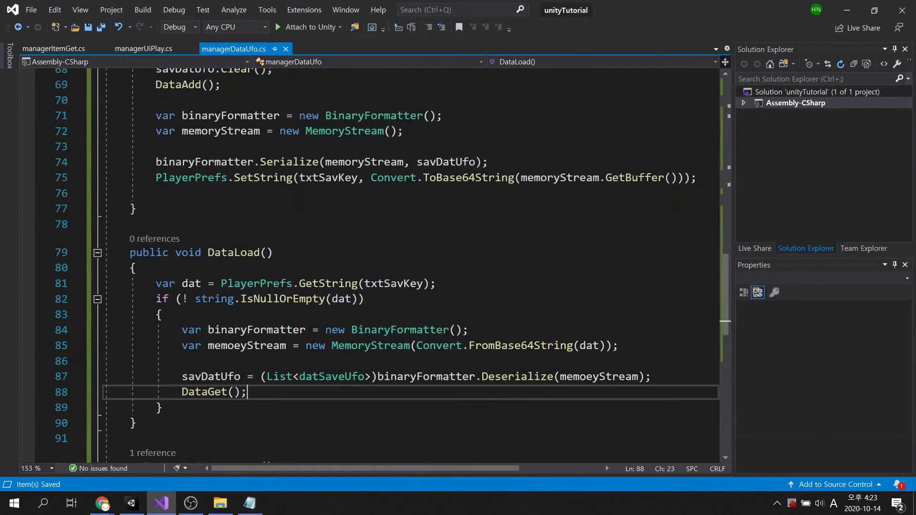
pyautogui.click(156, 203)
pyautogui.write('DataLoad();')
pyautogui.scroll(-3, 411, 264)
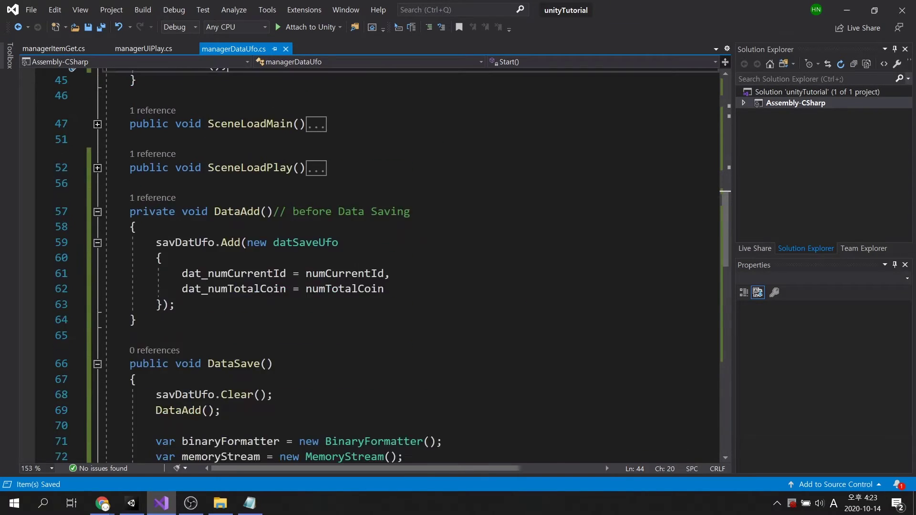
pyautogui.scroll(-3, 412, 265)
pyautogui.click(233, 177)
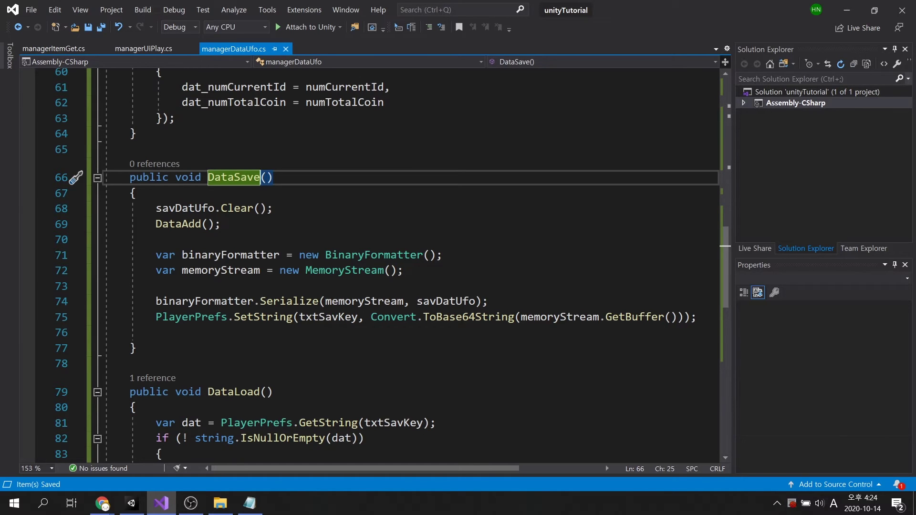
# In managerUiPlay.cs ShowResult, call managerDataUfo.instanceDataUfo.DataSave(), log "Data Saved", and save.
pyautogui.click(156, 51)
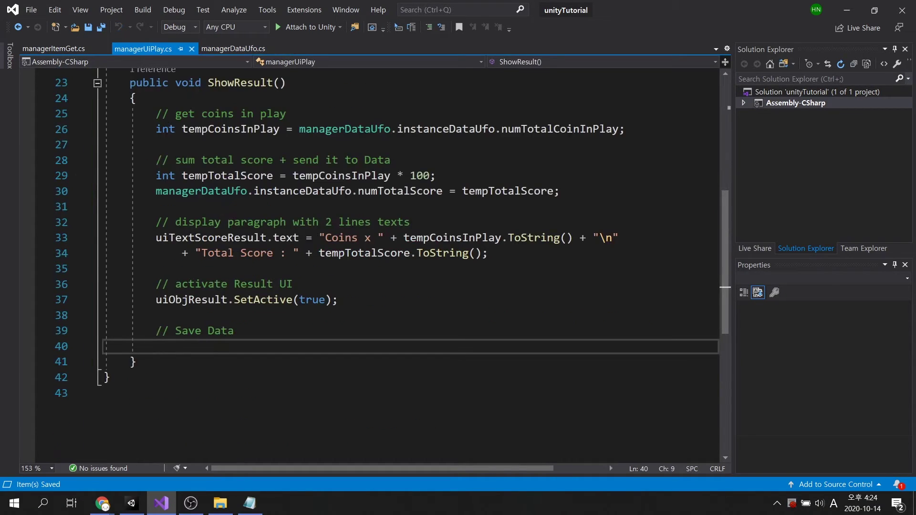
pyautogui.scroll(-1, 411, 265)
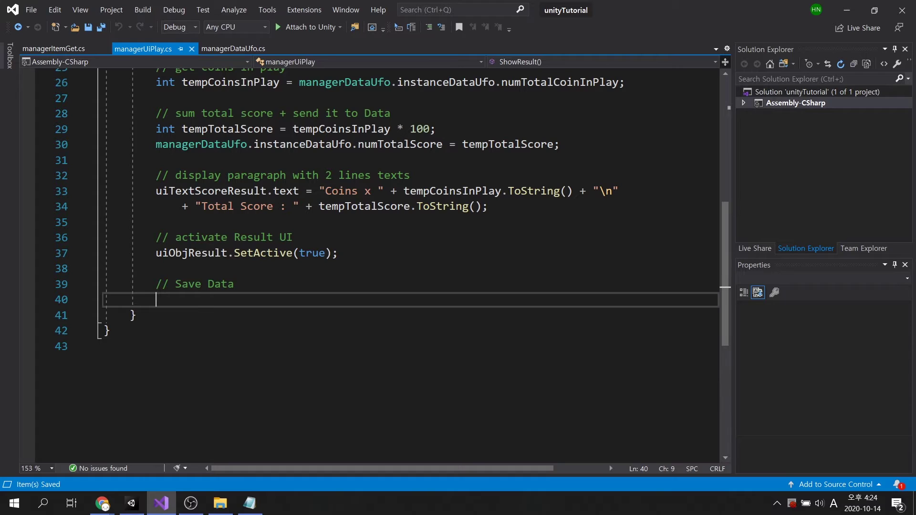
pyautogui.write('manager')
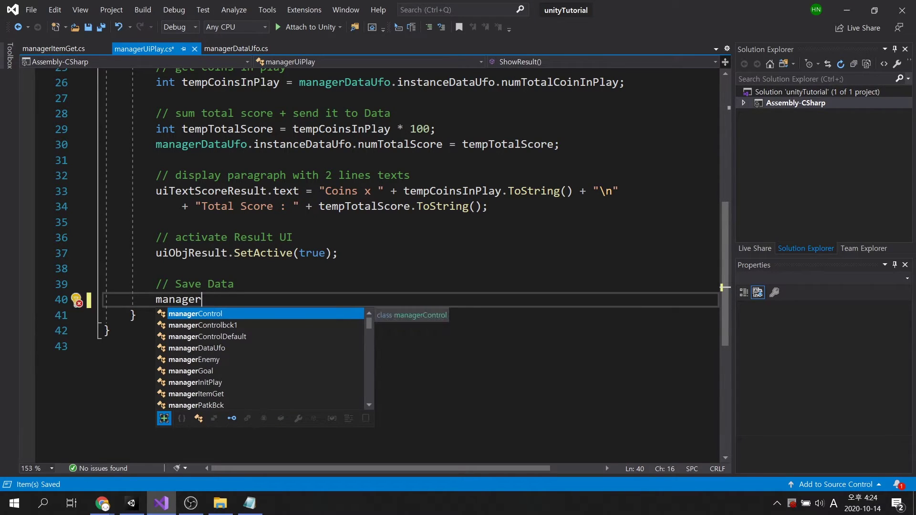
pyautogui.write('DataUfo.inst')
pyautogui.press('Tab')
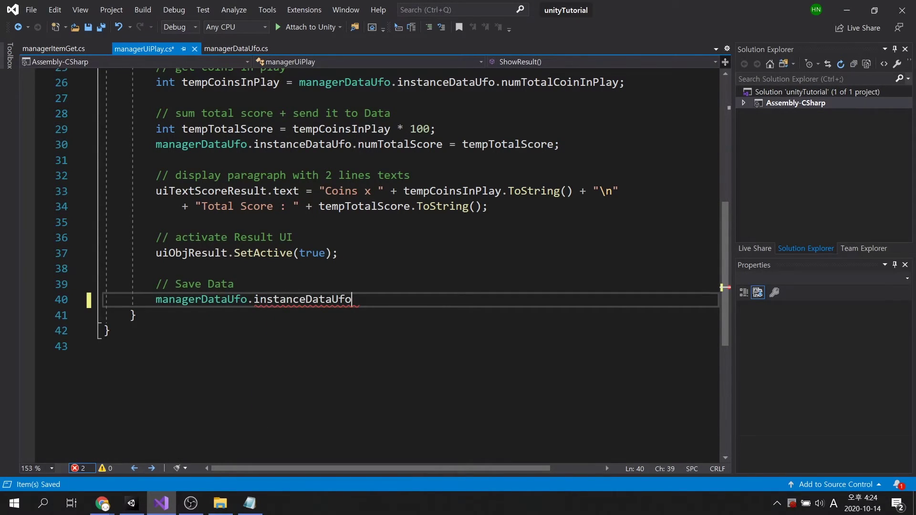
pyautogui.write('.Dat')
pyautogui.press('Down')
pyautogui.press('Tab')
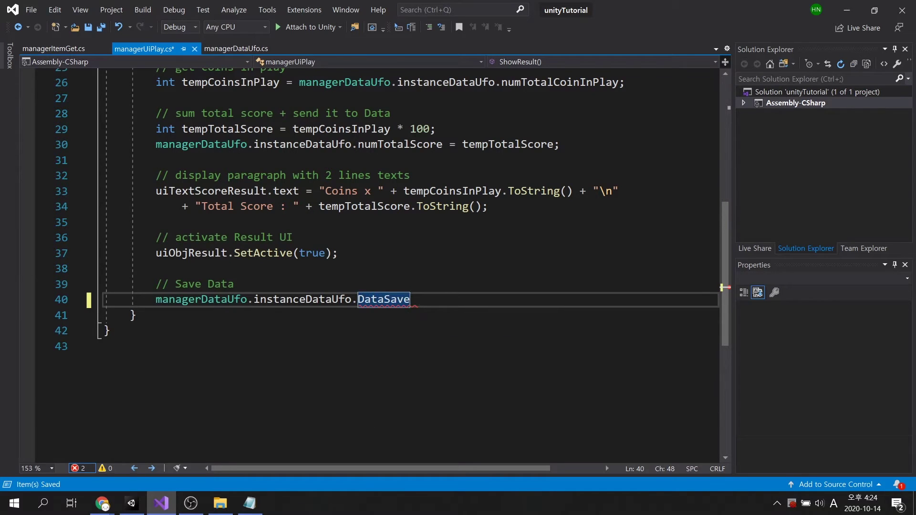
pyautogui.write('();')
pyautogui.hotkey('ctrl', 's')
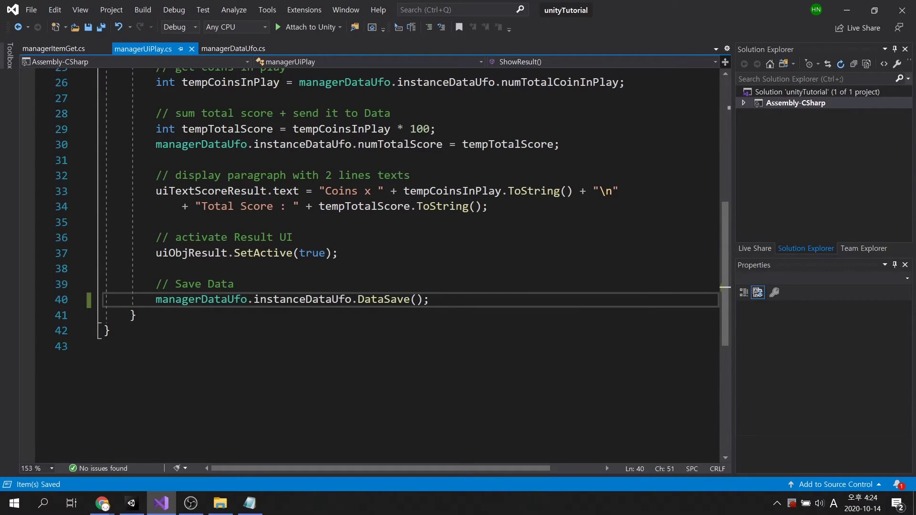
pyautogui.press('Return')
pyautogui.write('bu')
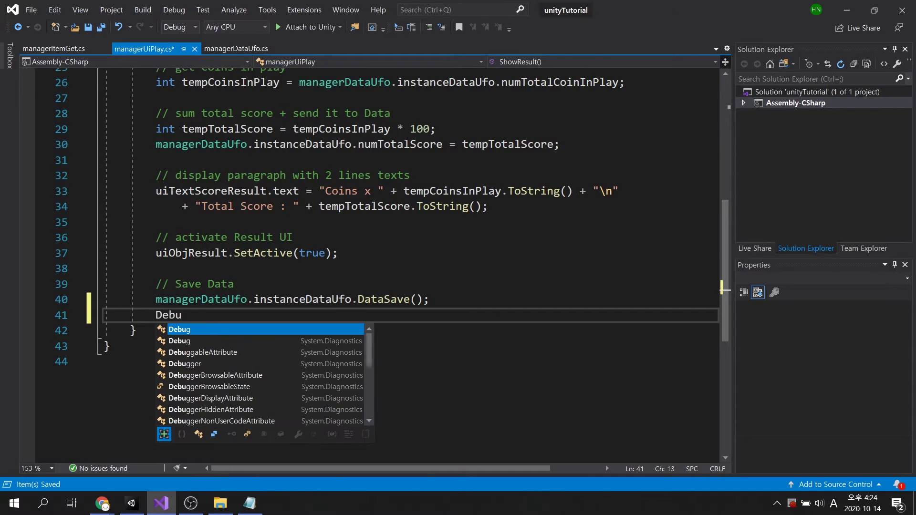
pyautogui.write('g.Log("Data Saved')
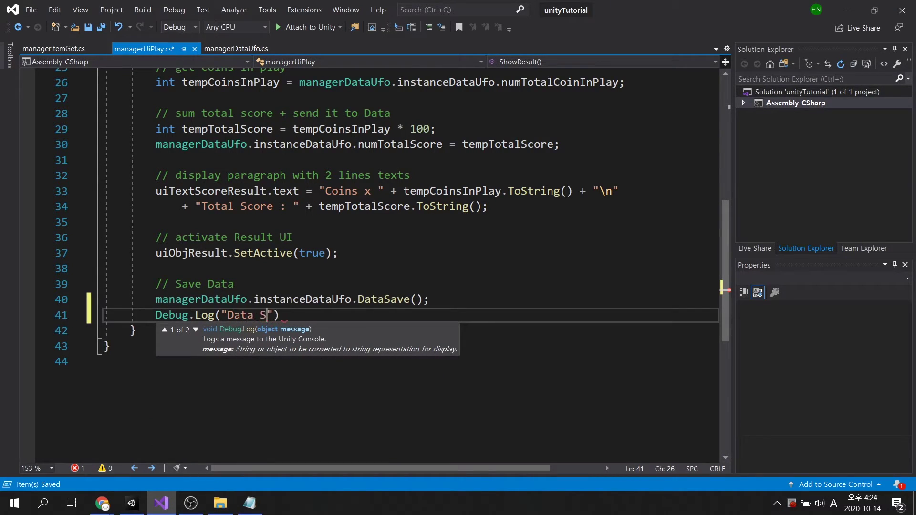
pyautogui.write('");')
pyautogui.hotkey('ctrl', 's')
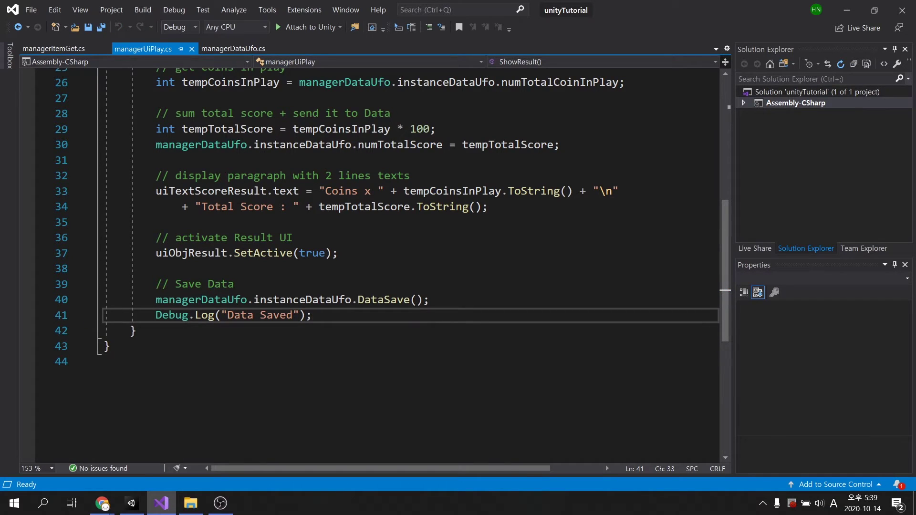
# Play-test in Unity with the next UFO, finish the stage, exit to the menu and inspect managerDataUfo's saved values.
pyautogui.click(132, 502)
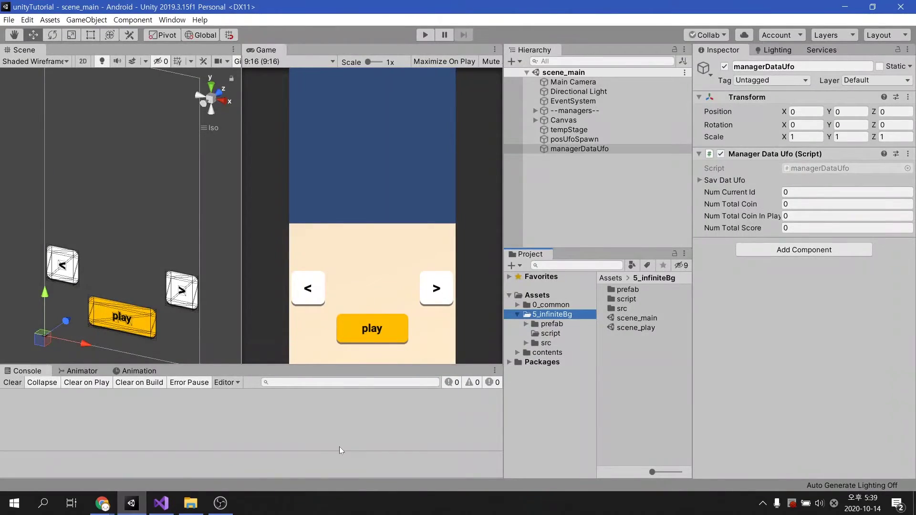
pyautogui.click(425, 36)
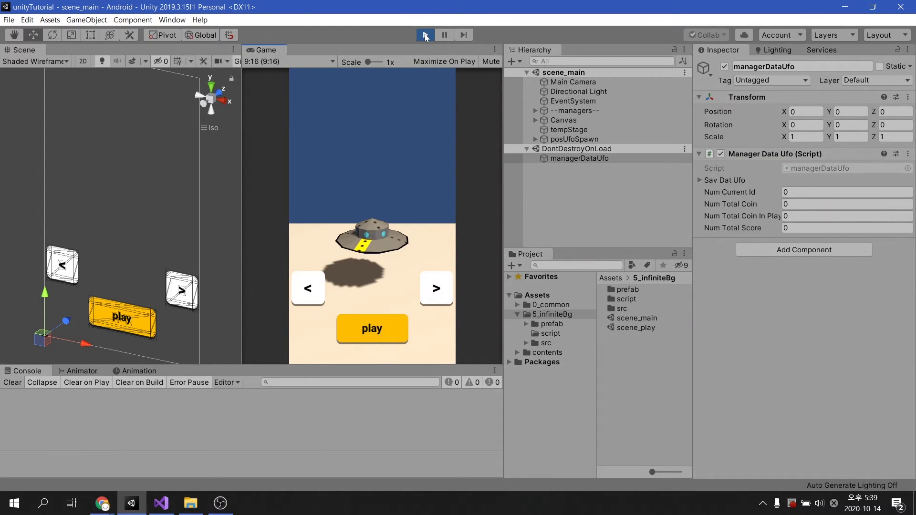
pyautogui.click(441, 297)
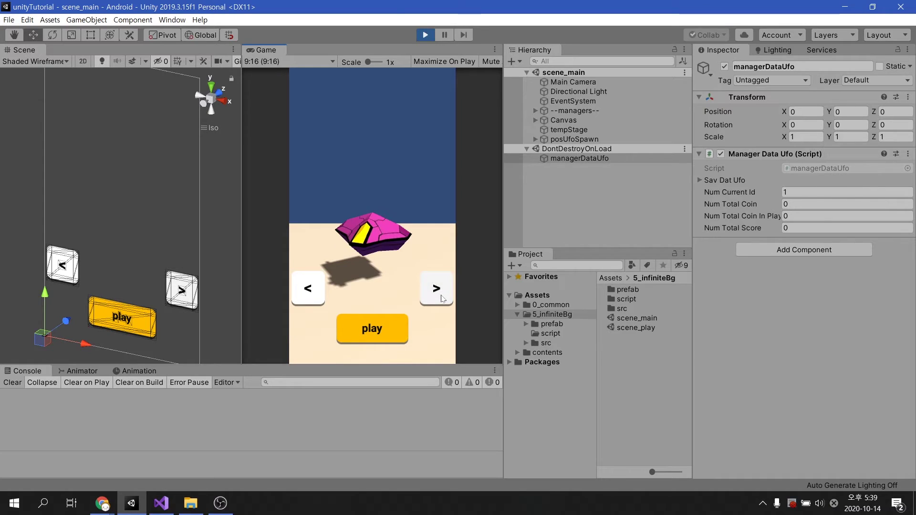
pyautogui.click(392, 332)
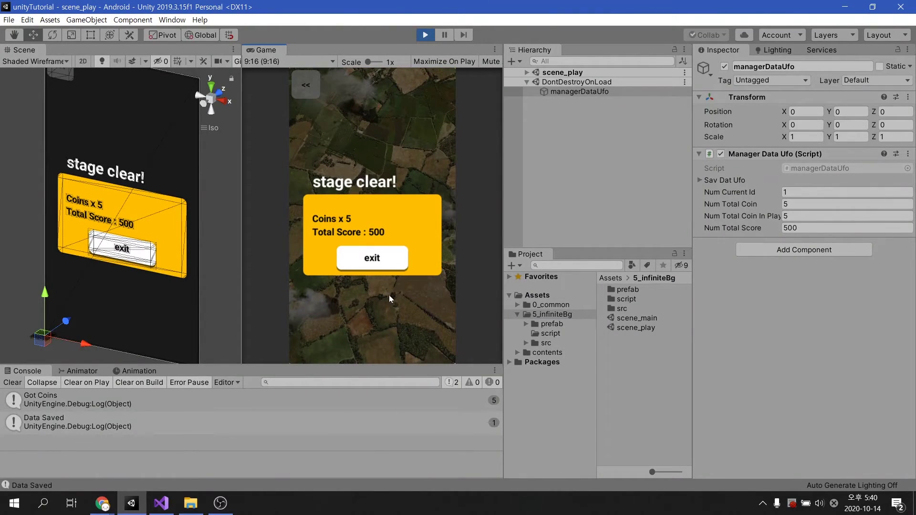
pyautogui.click(367, 267)
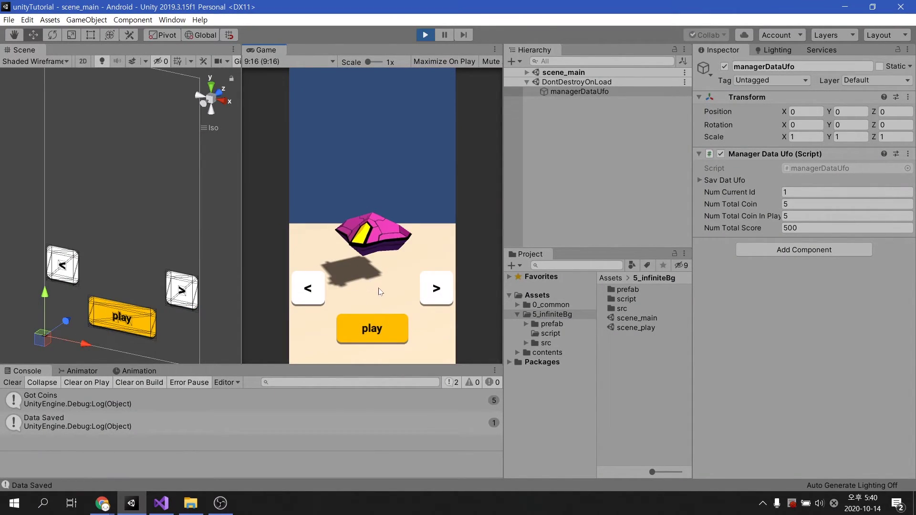
pyautogui.click(787, 204)
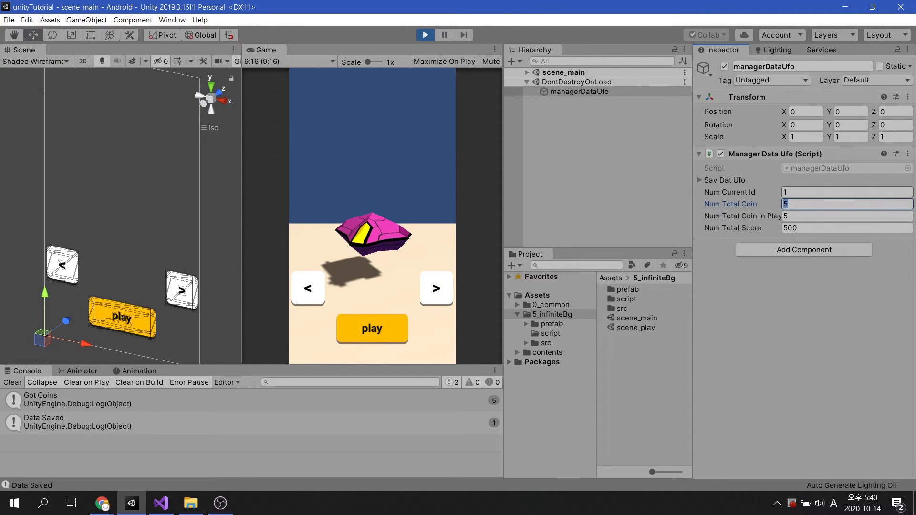
pyautogui.click(787, 192)
# Restart play mode and check managerDataUfo still holds the saved coin total and current UFO id.
pyautogui.click(560, 196)
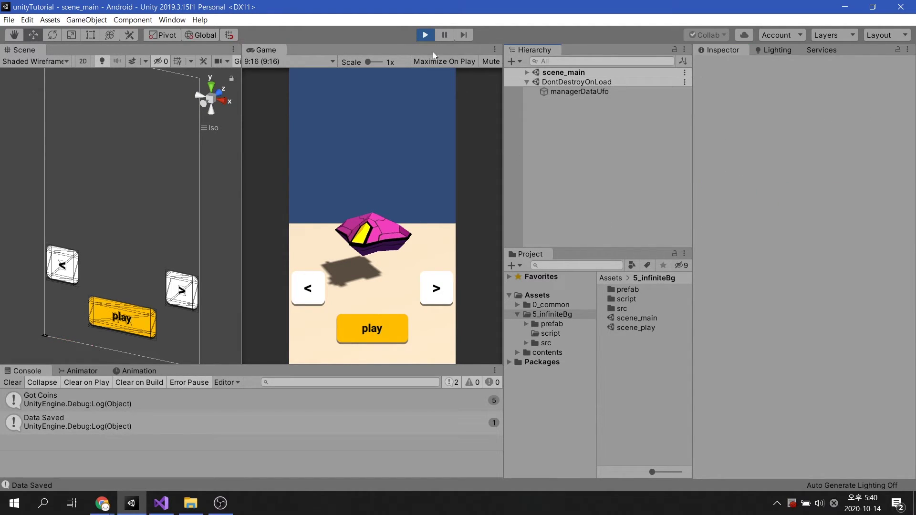
pyautogui.click(425, 34)
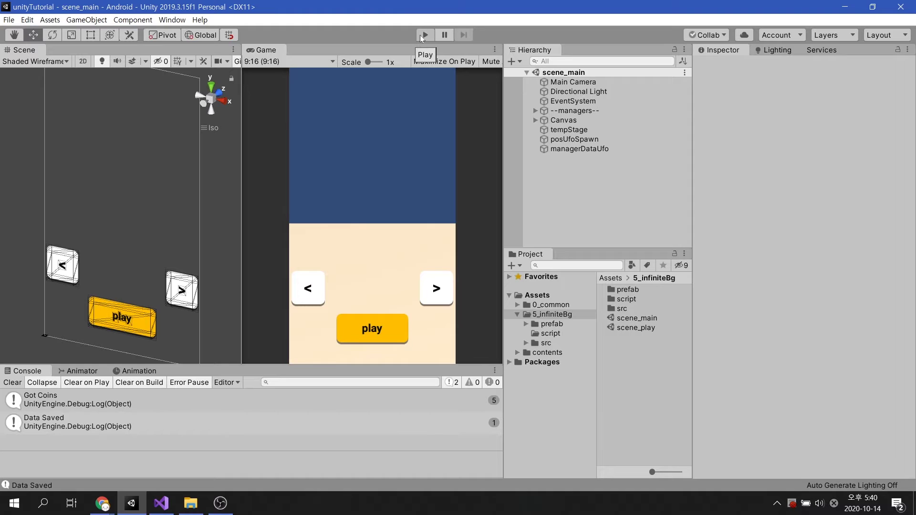
pyautogui.click(421, 37)
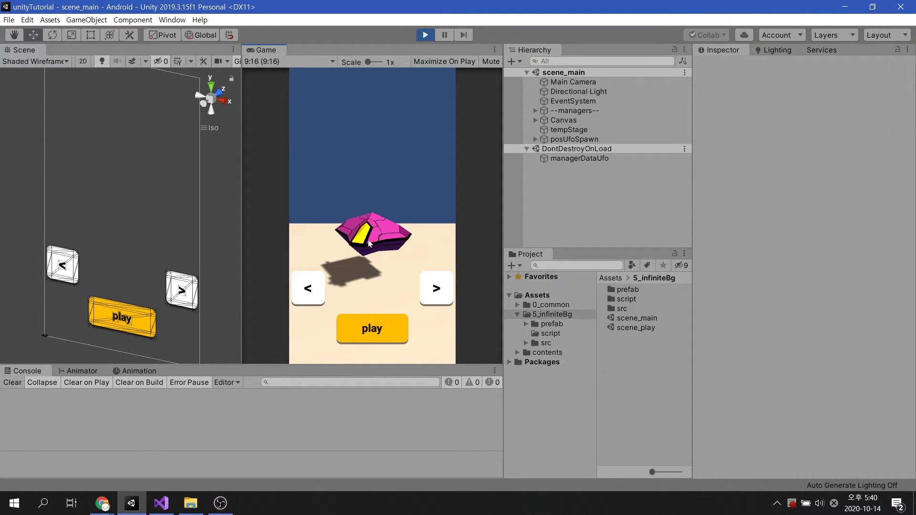
pyautogui.click(580, 158)
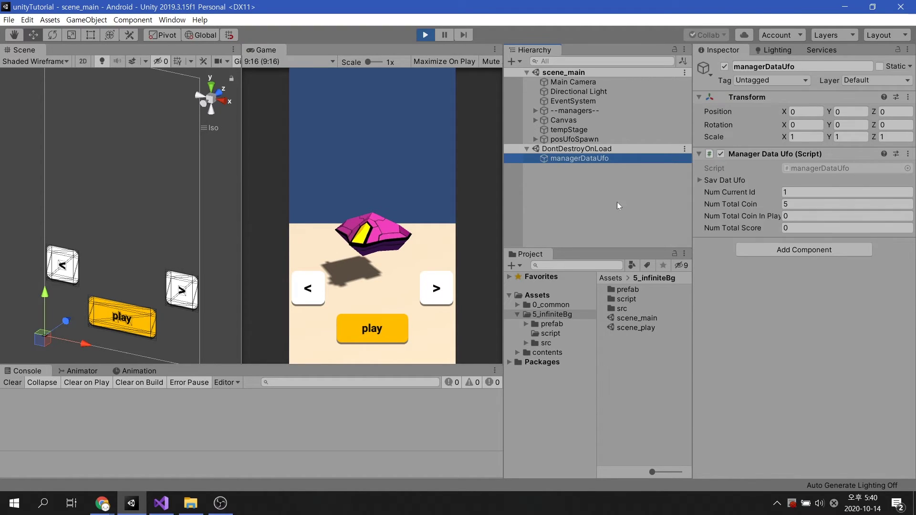
pyautogui.click(848, 204)
pyautogui.hotkey('shift', 'Tab')
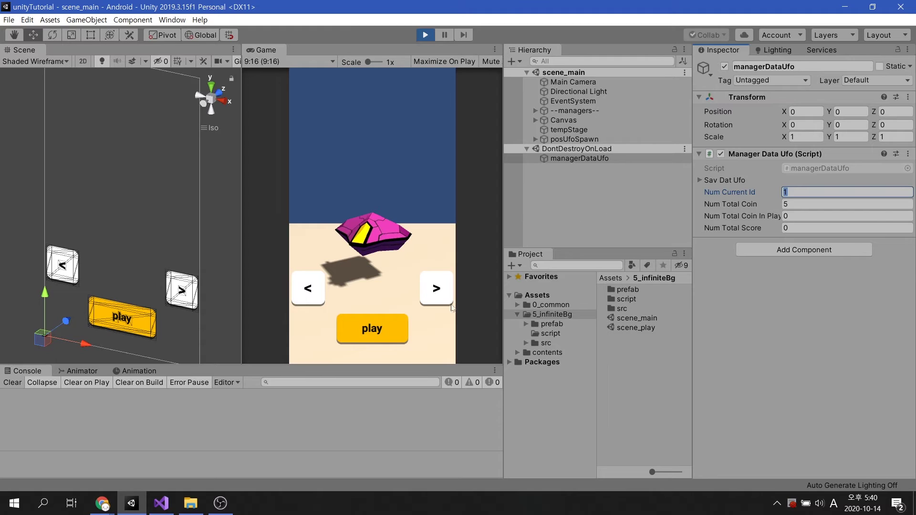
# Browse through the UFO models in the Game view, return to the pink UFO, and stop play mode.
pyautogui.click(427, 299)
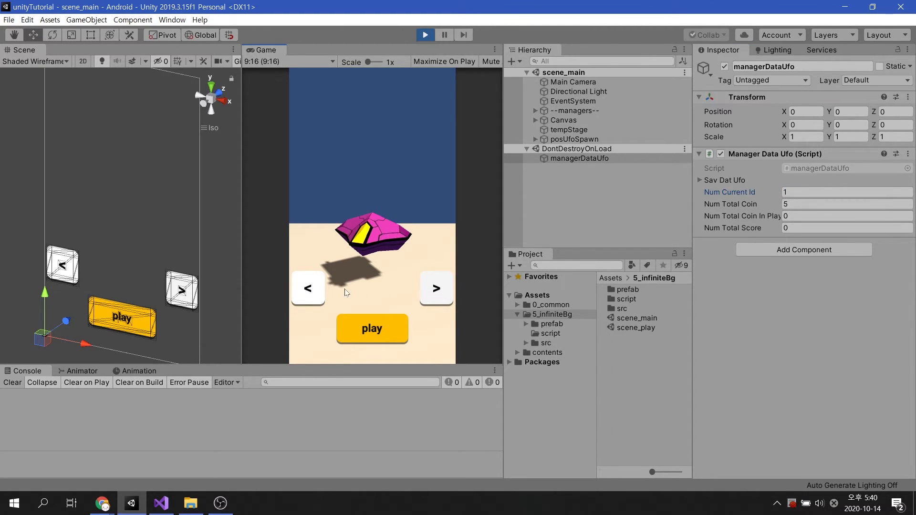
pyautogui.click(308, 288)
pyautogui.click(436, 289)
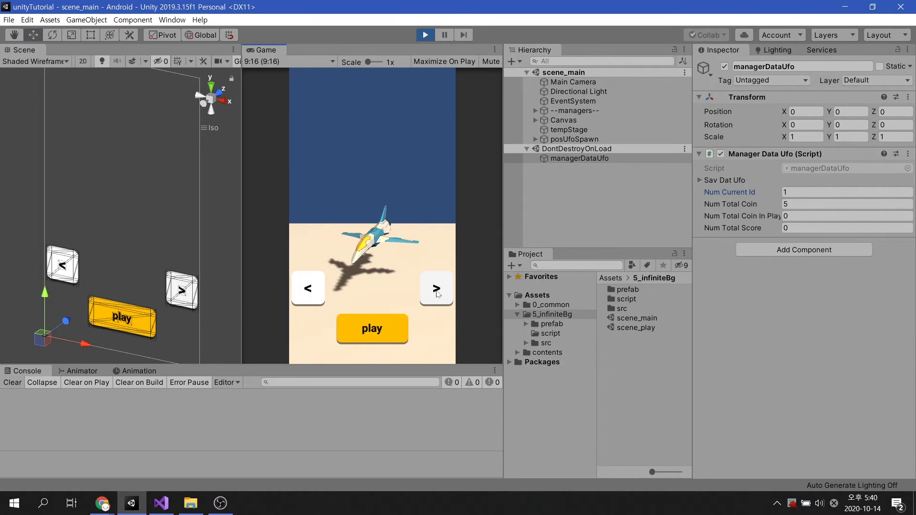
pyautogui.click(325, 298)
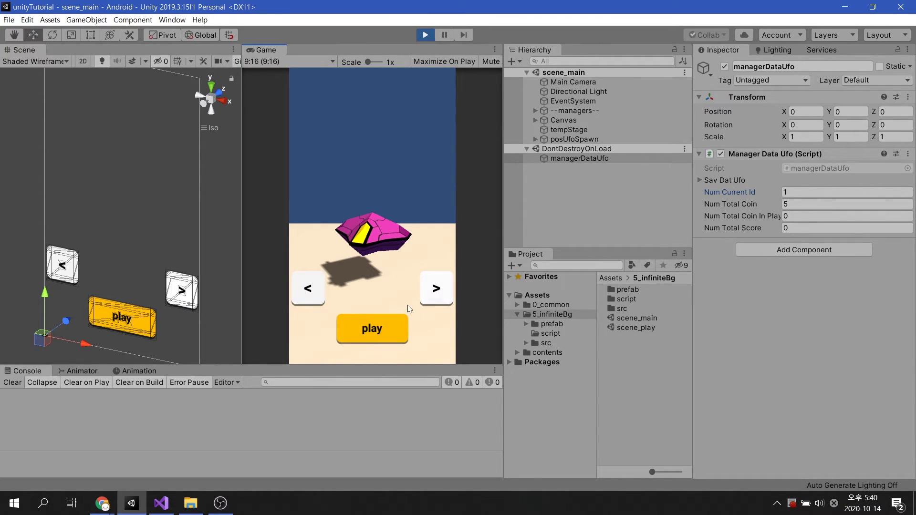
pyautogui.click(426, 35)
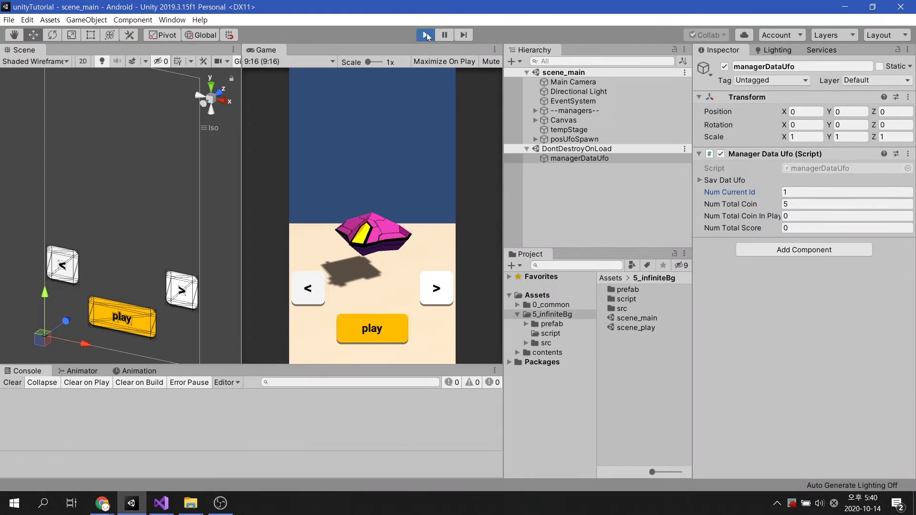
# Expand --managers--, select managerUiUfo and locate its script.
pyautogui.click(535, 110)
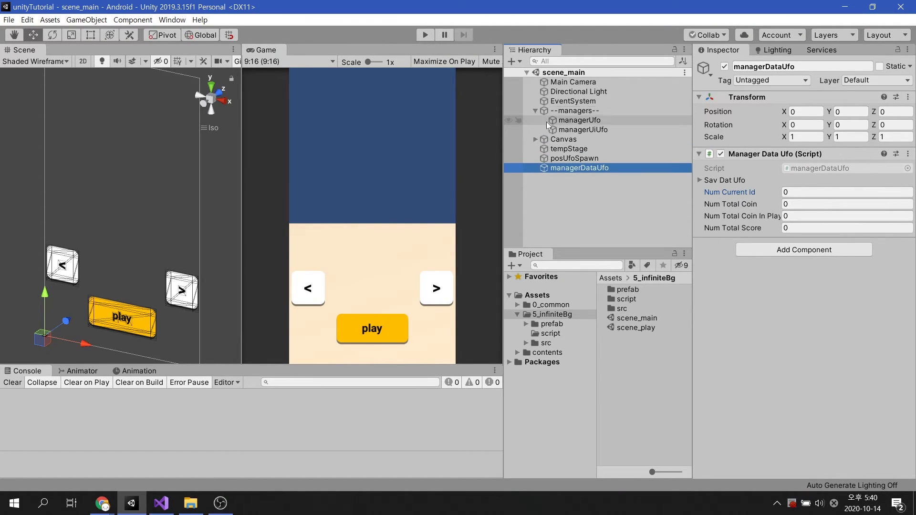
pyautogui.click(572, 130)
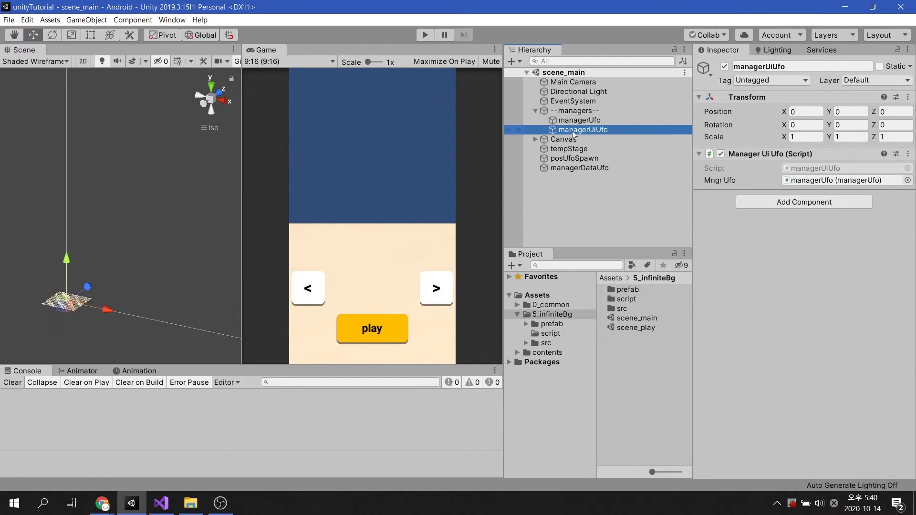
pyautogui.click(821, 169)
# In managerUiUfo.cs Start add Debug.Log("current ufo id : " + numCurrentUfoId), save, and return to Unity.
pyautogui.doubleClick(816, 169)
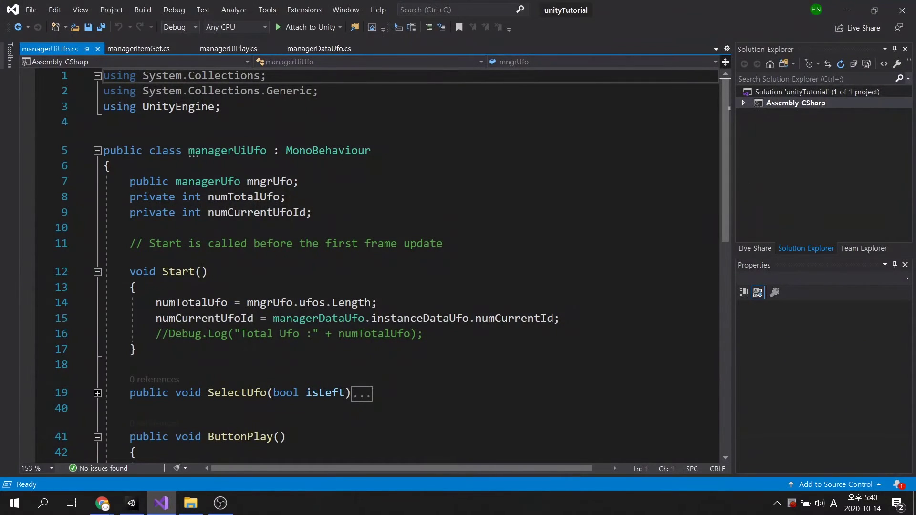
pyautogui.press('Return')
pyautogui.write('Debug.Log (')
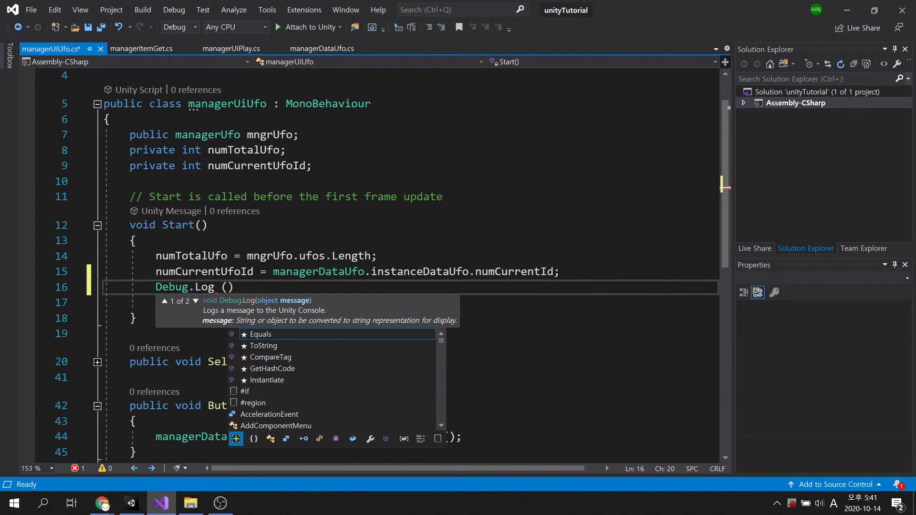
pyautogui.write('"current ufo id : " + num')
pyautogui.press('Tab')
pyautogui.press('End')
pyautogui.write(';')
pyautogui.hotkey('ctrl', 's')
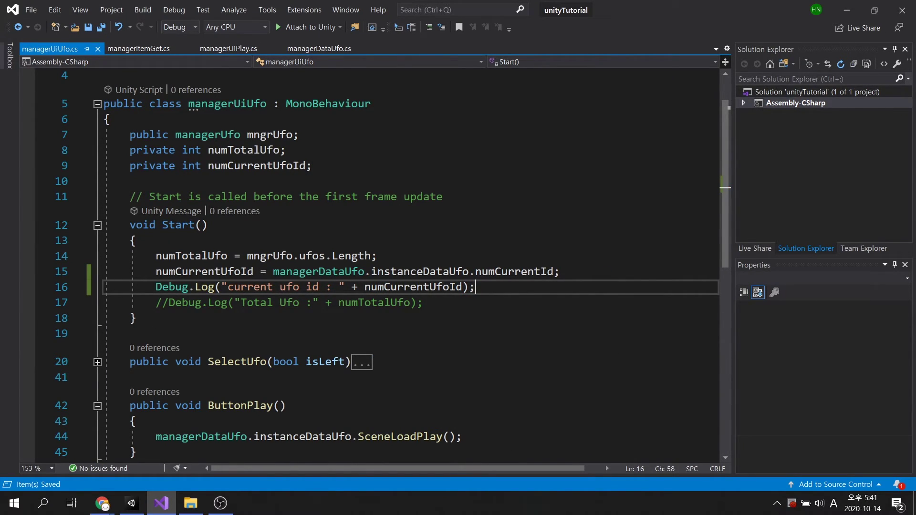
pyautogui.click(131, 503)
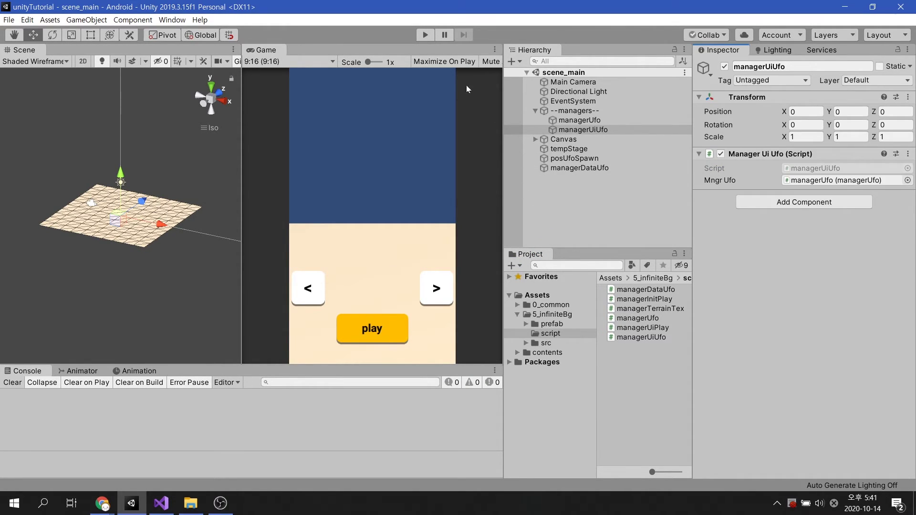
# Play-test, inspect managerDataUfo's saved id 1 against the 'current ufo id : 0' log, then stop play.
pyautogui.click(423, 36)
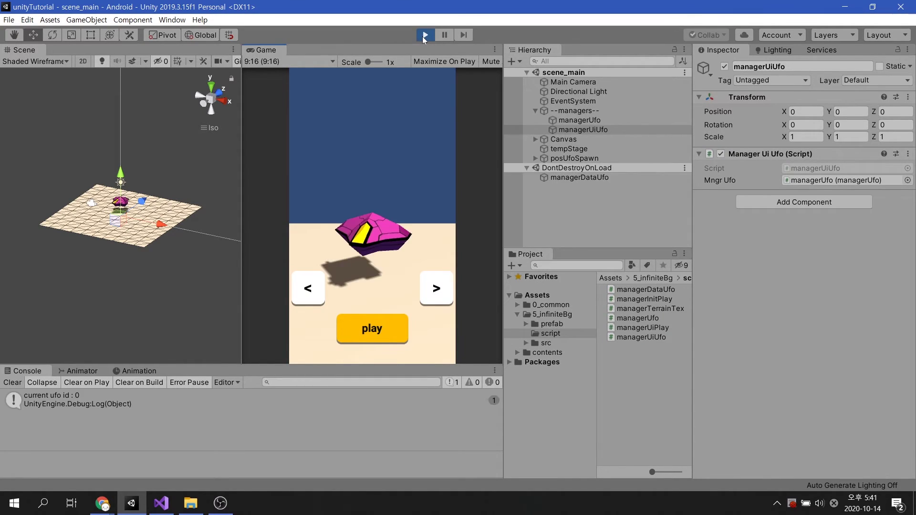
pyautogui.click(567, 178)
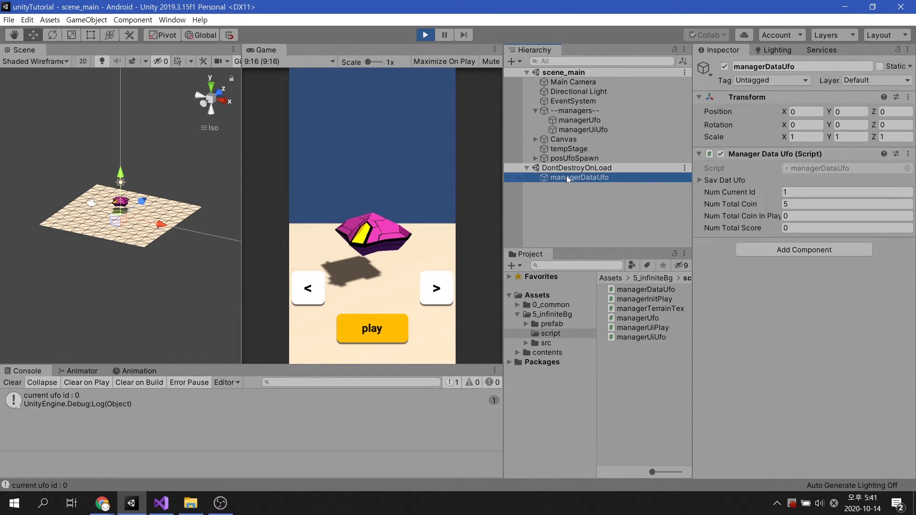
pyautogui.click(791, 194)
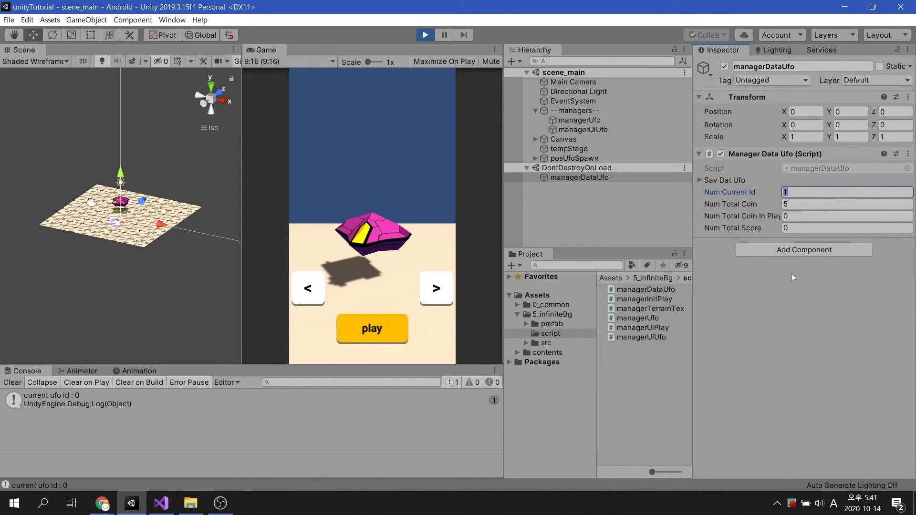
pyautogui.click(121, 410)
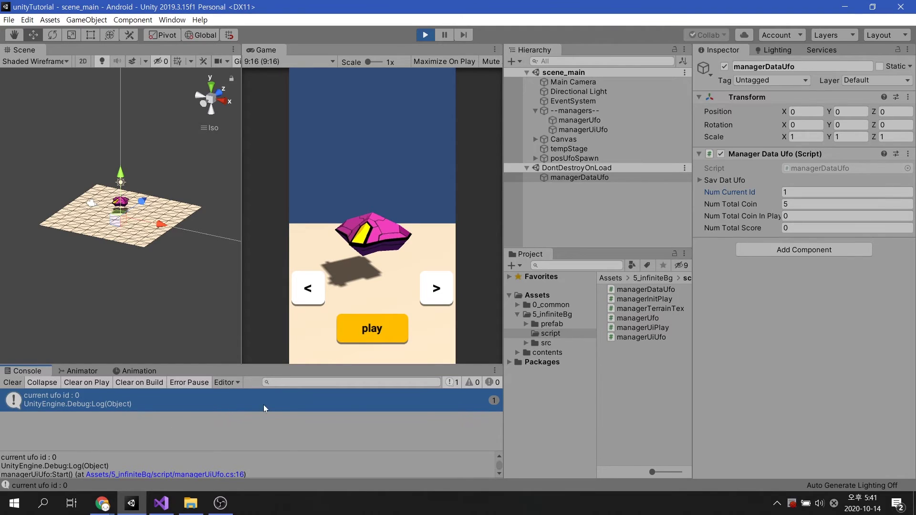
pyautogui.click(426, 35)
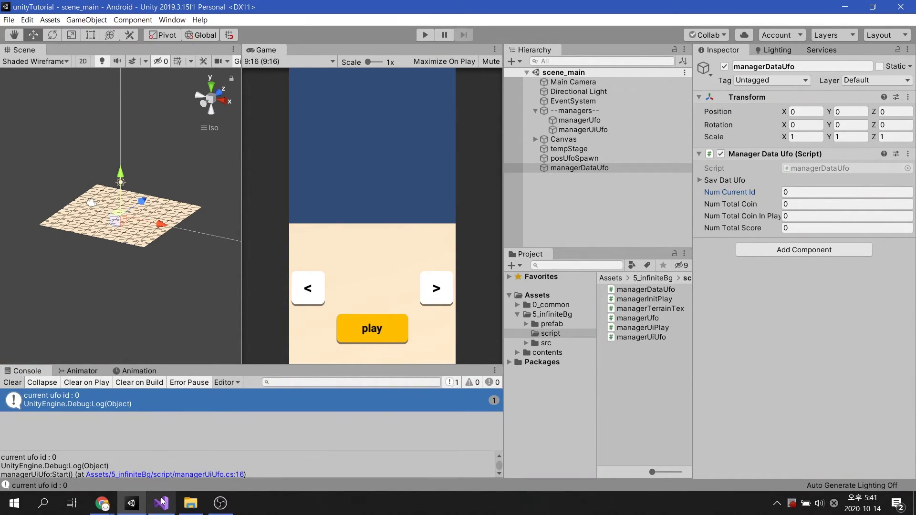
pyautogui.scroll(-1, 411, 265)
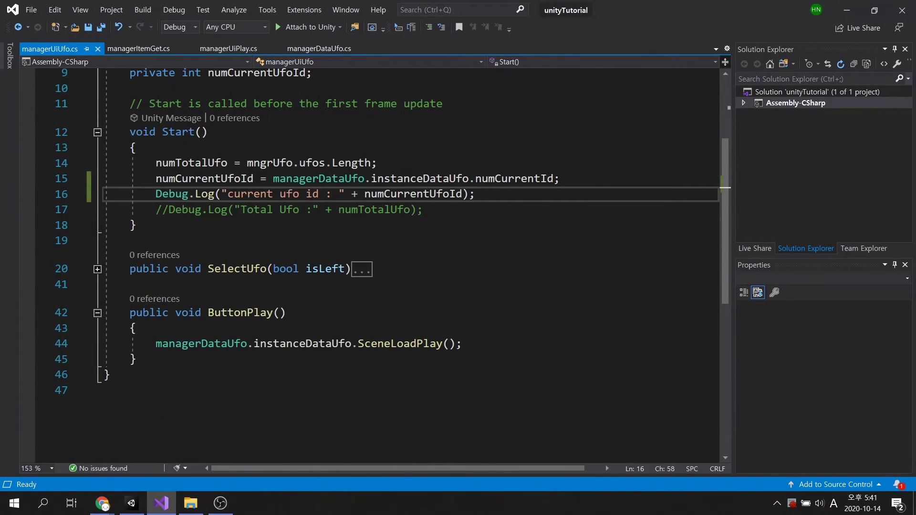
# Add an empty private void InitUi() method below Start in managerUiUfo.cs.
pyautogui.press('Down')
pyautogui.press('Down')
pyautogui.press('Down')
pyautogui.press('Return')
pyautogui.press('Return')
pyautogui.press('Up')
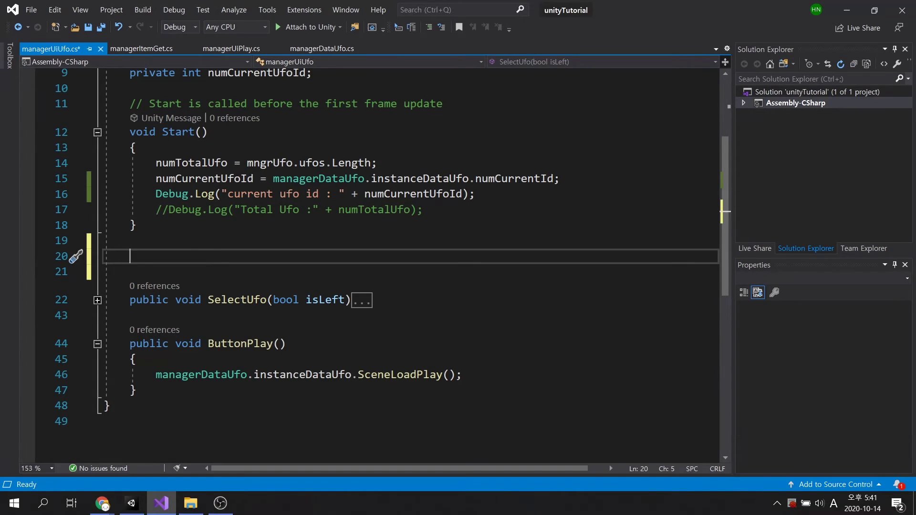
pyautogui.write('private vo')
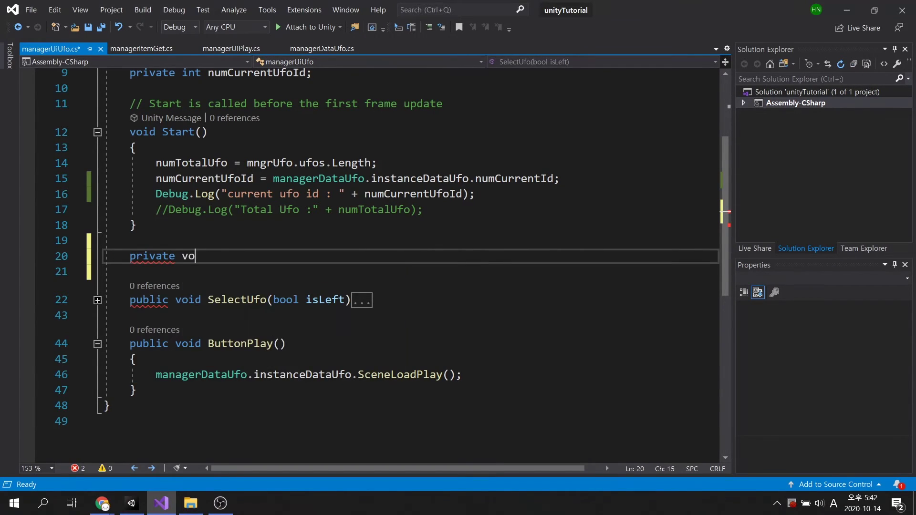
pyautogui.write('id InitUi()')
pyautogui.press('Return')
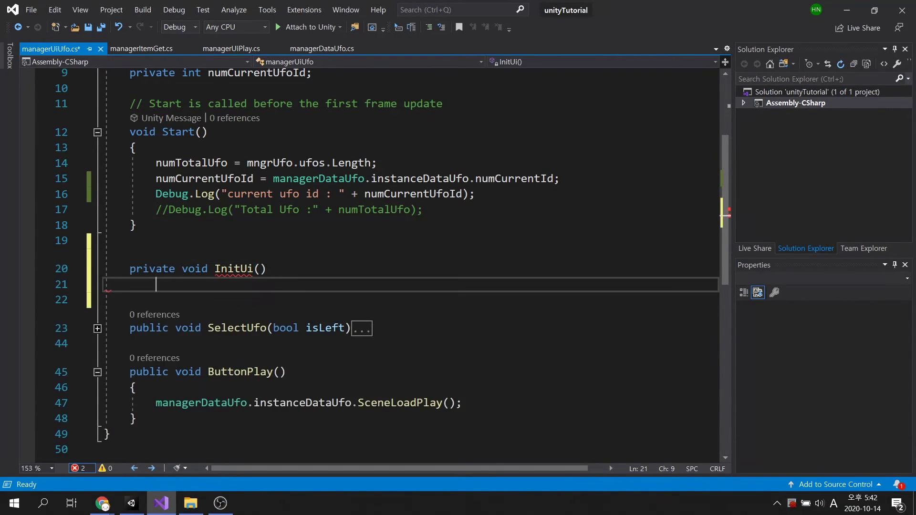
pyautogui.write('{')
pyautogui.press('Return')
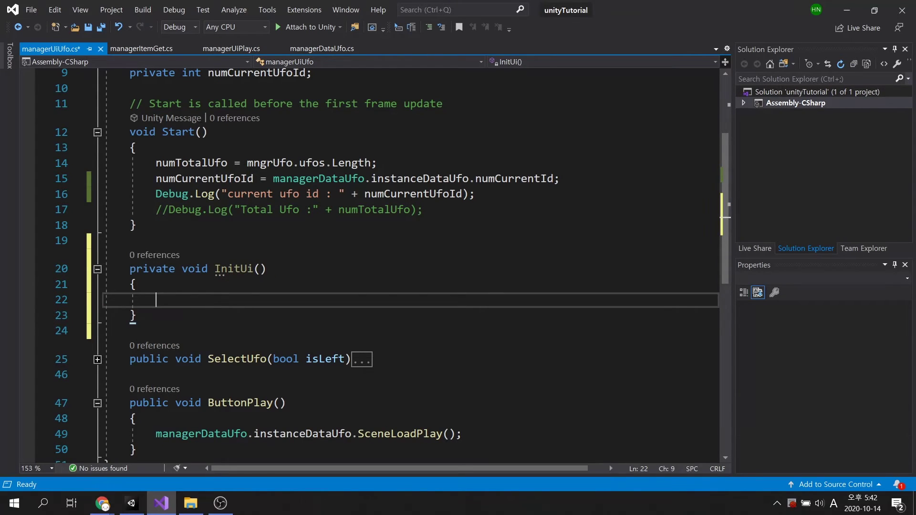
# Move the numCurrentUfoId assignment and its Debug.Log from Start into InitUi.
pyautogui.moveTo(156, 178); pyautogui.dragTo(560, 178)
pyautogui.hotkey('ctrl', 'x')
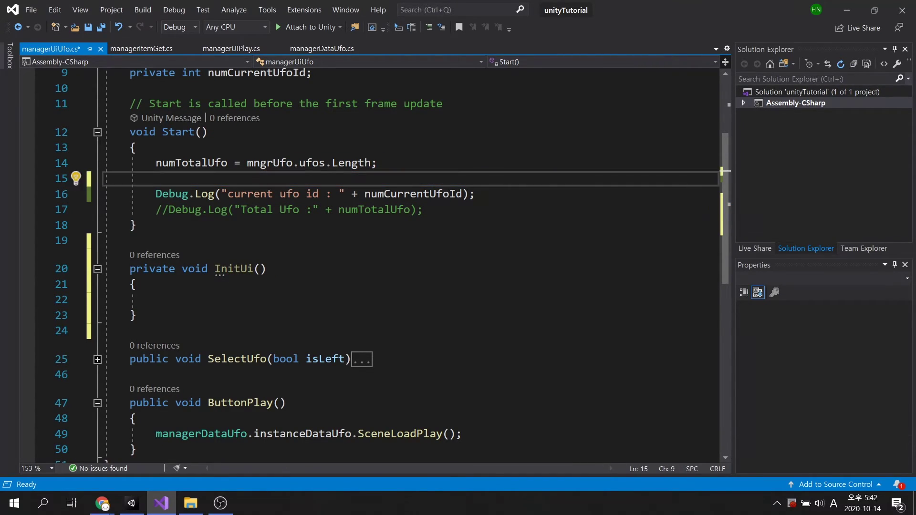
pyautogui.press('Down')
pyautogui.press('Down')
pyautogui.press('Down')
pyautogui.hotkey('ctrl', 'v')
pyautogui.moveTo(155, 194); pyautogui.dragTo(474, 193)
pyautogui.hotkey('ctrl', 'x')
pyautogui.click(560, 300)
pyautogui.press('Return')
pyautogui.hotkey('ctrl', 'v')
pyautogui.moveTo(155, 179); pyautogui.dragTo(155, 193)
pyautogui.press('Delete')
pyautogui.write('Invoke(')
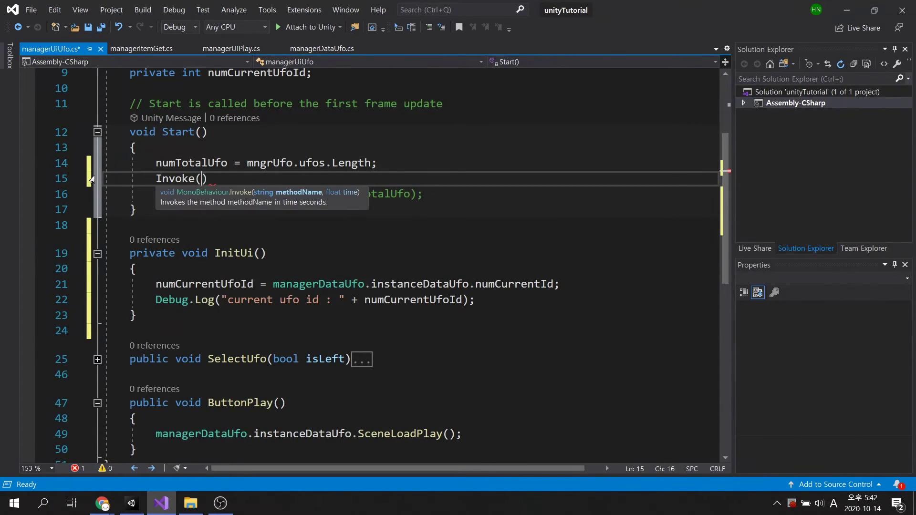
pyautogui.write('"InitUi", 0.25f);')
# Have Start call Invoke("InitUi", 0.25f), save the script and return to Unity.
pyautogui.hotkey('ctrl', 's')
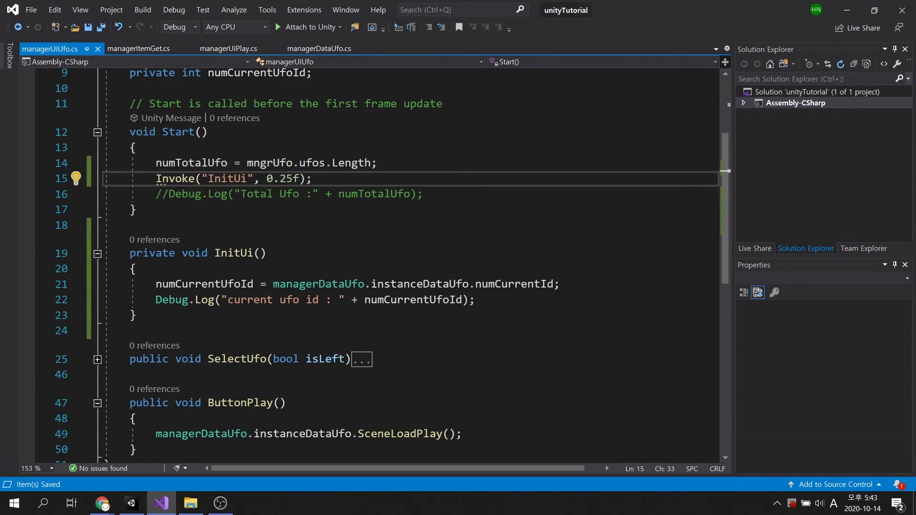
pyautogui.hotkey('alt', 'Tab')
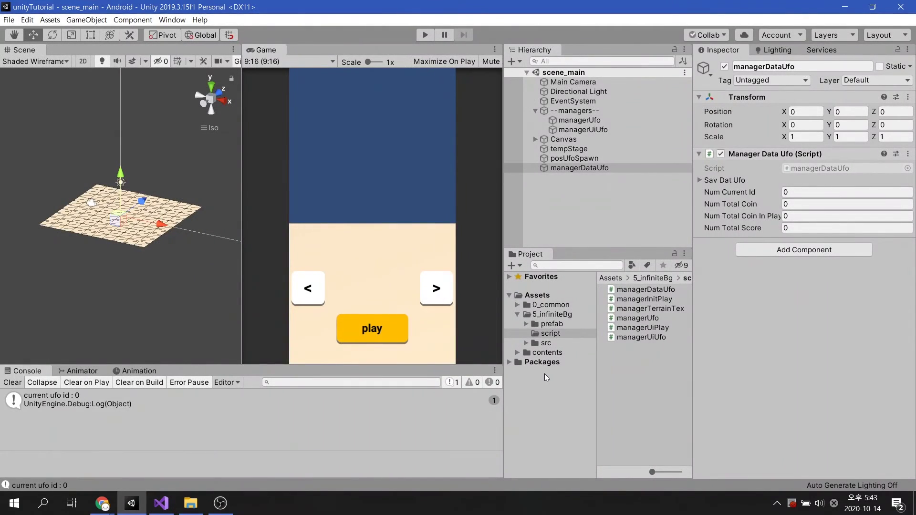
# Play-test to see 'current ufo id : 1' logged and loaded, pick the next craft and start the stage.
pyautogui.click(424, 35)
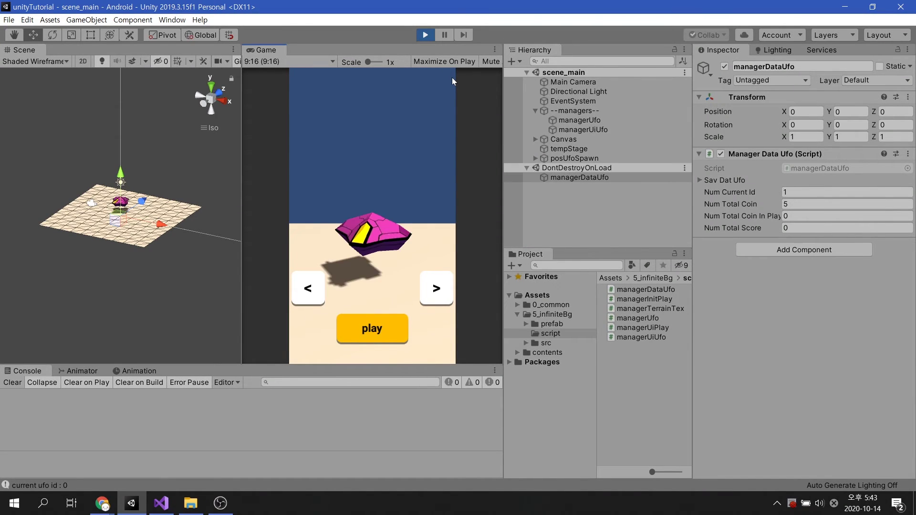
pyautogui.click(206, 400)
pyautogui.click(816, 193)
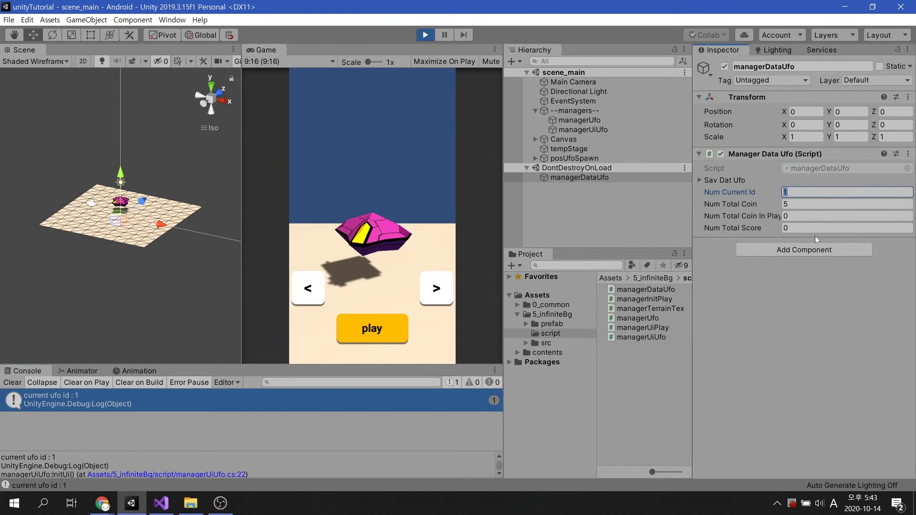
pyautogui.click(446, 292)
pyautogui.click(389, 327)
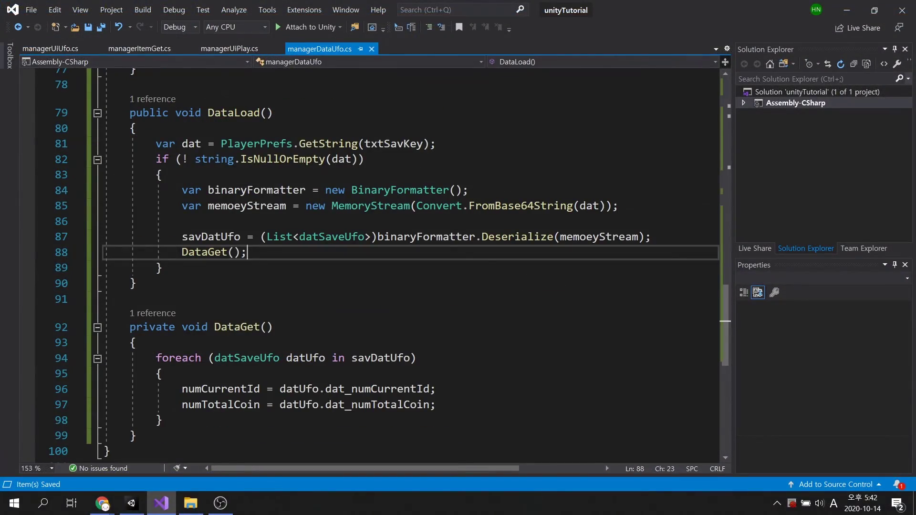
# In DataLoad, add GameObject.Find("managerUiUfo").GetComponent<managerUiUfo>() and call InitUi() after DataGet.
pyautogui.click(234, 113)
pyautogui.press('Down')
pyautogui.press('Down')
pyautogui.press('Down')
pyautogui.press('Return')
pyautogui.press('Return')
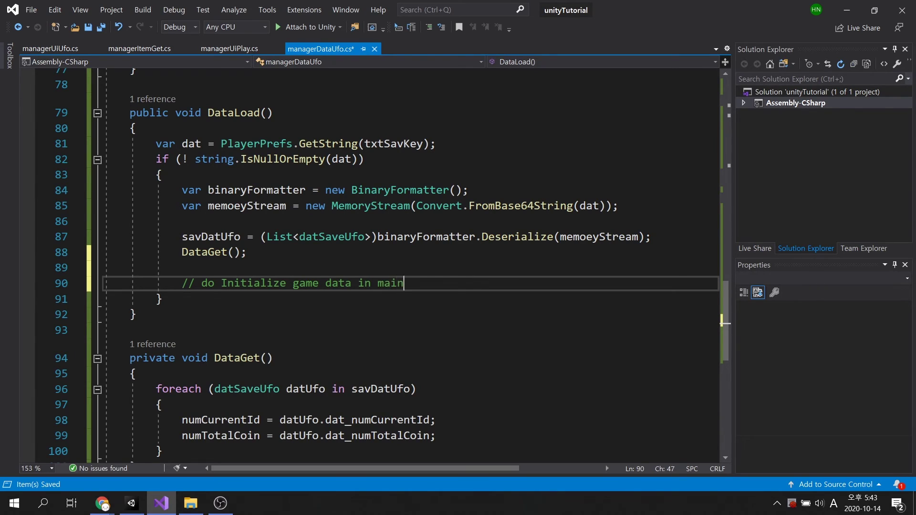
pyautogui.write('main')
pyautogui.press('Return')
pyautogui.write('manag')
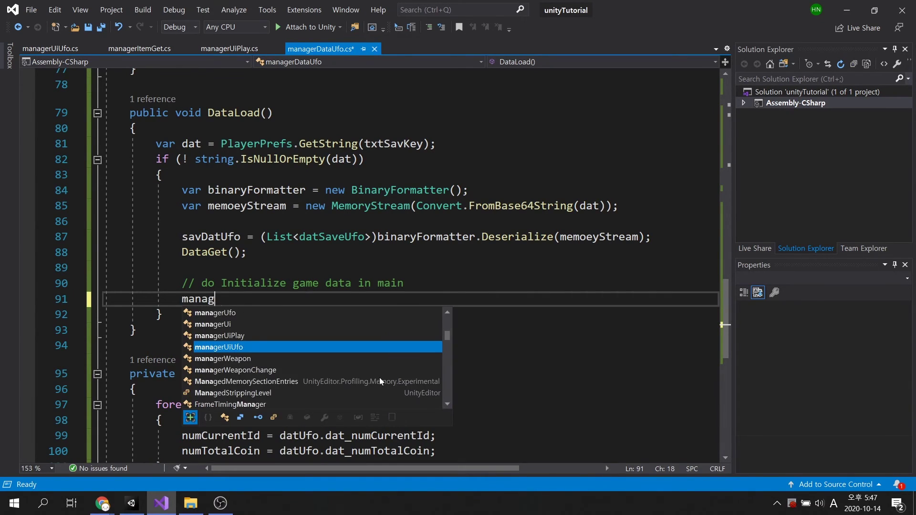
pyautogui.write('erUiUfo mngrUiUfo = G')
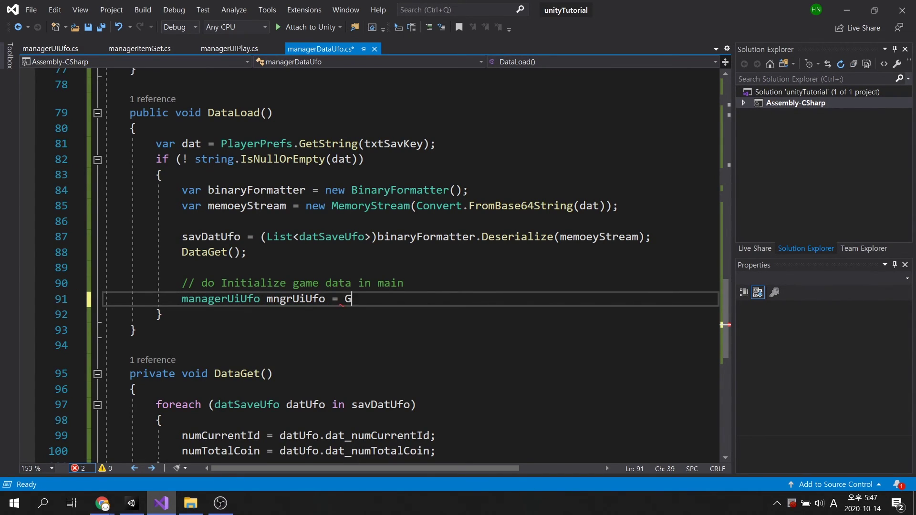
pyautogui.write('ameObject.Find("')
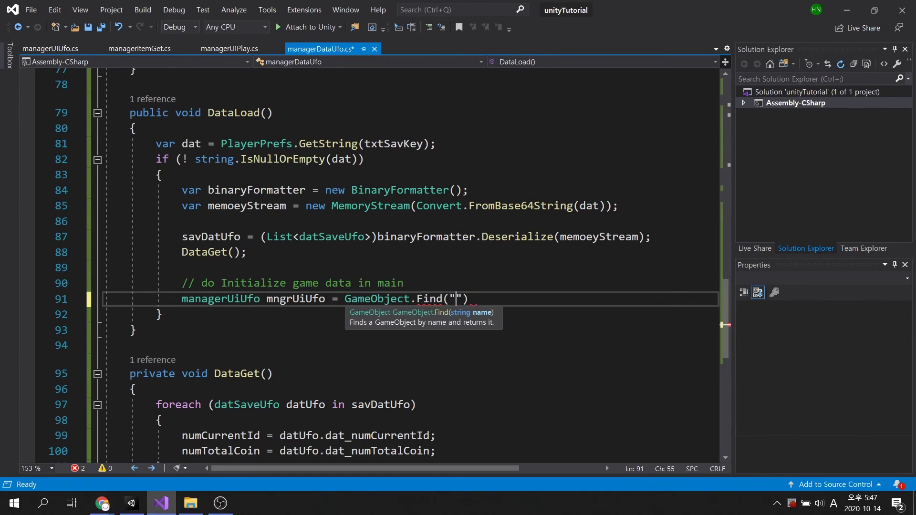
pyautogui.write('managerUiUfo").GetComp')
pyautogui.press('Tab')
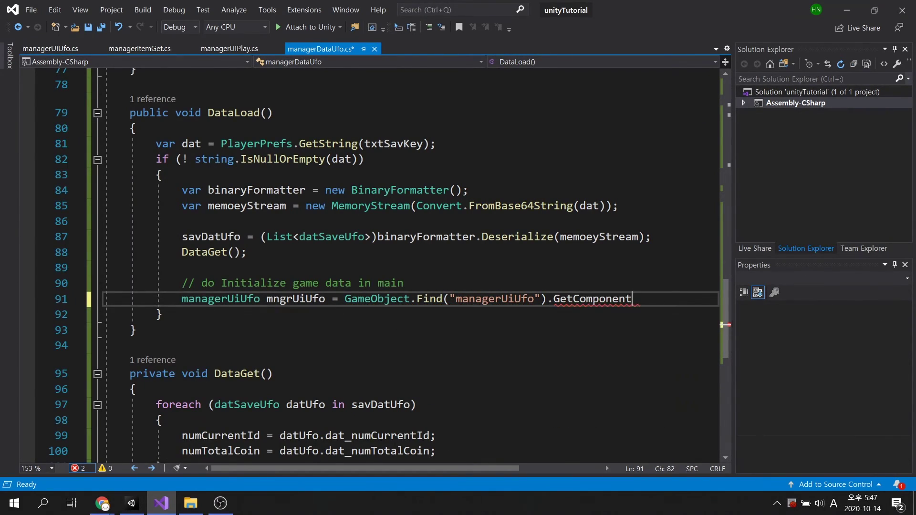
pyautogui.write('<mana>')
pyautogui.press('Tab')
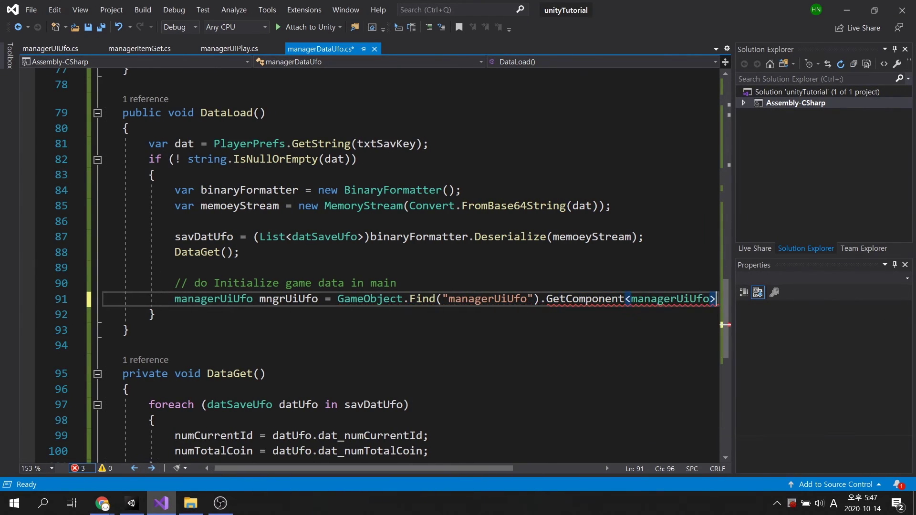
pyautogui.write('>();')
pyautogui.press('Return')
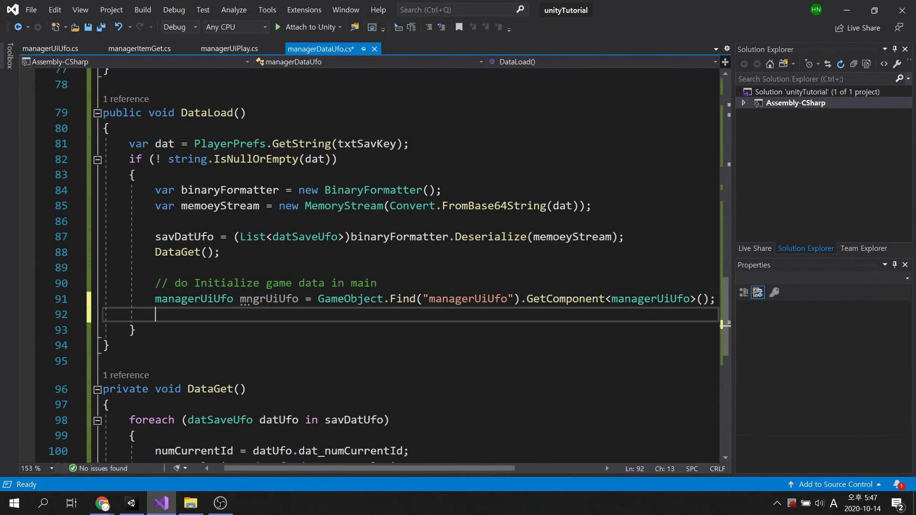
pyautogui.write('mngrUiUfo')
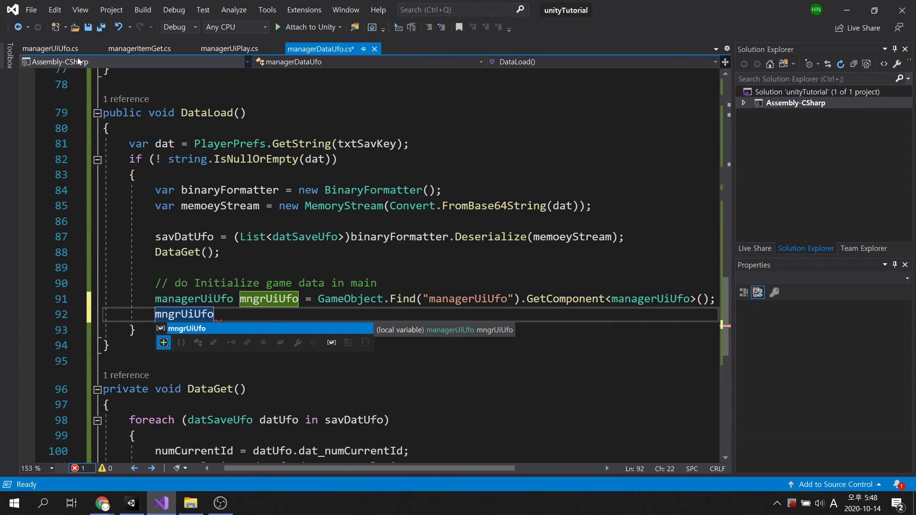
# Make InitUi public in managerUiUfo.cs and save both scripts.
pyautogui.hotkey('ctrl', 'Tab')
pyautogui.doubleClick(149, 255)
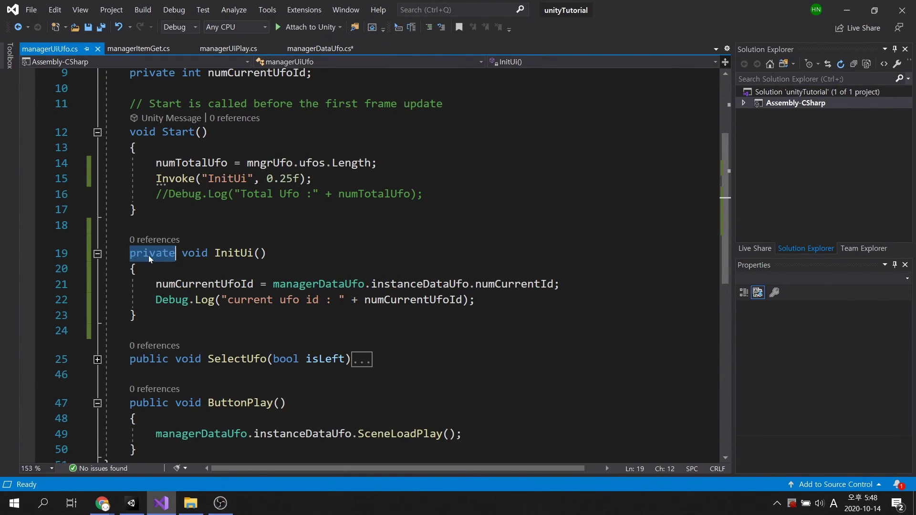
pyautogui.write('public')
pyautogui.hotkey('ctrl', 's')
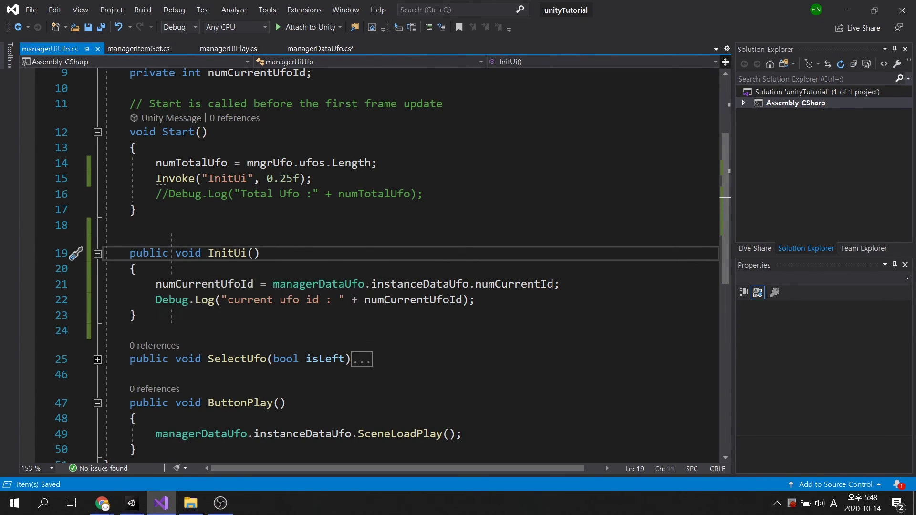
pyautogui.hotkey('ctrl', 'Tab')
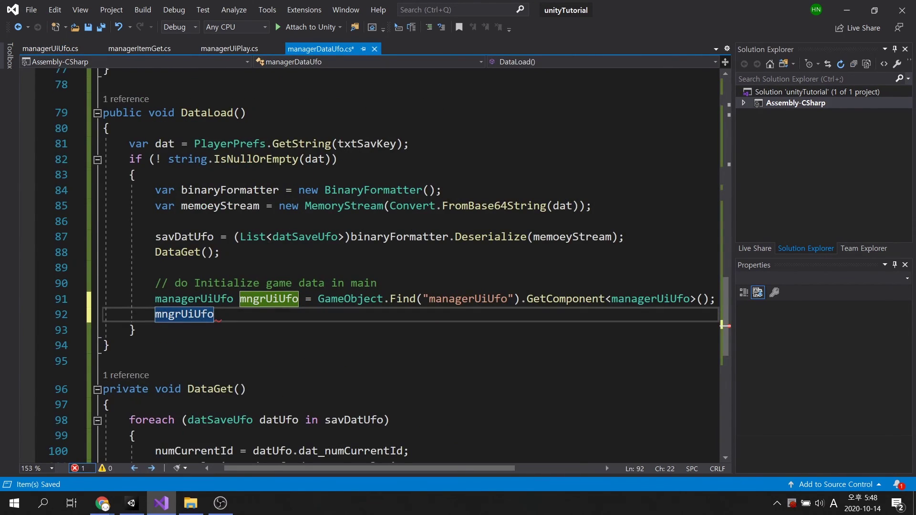
pyautogui.write('.InitUi();')
pyautogui.hotkey('ctrl', 's')
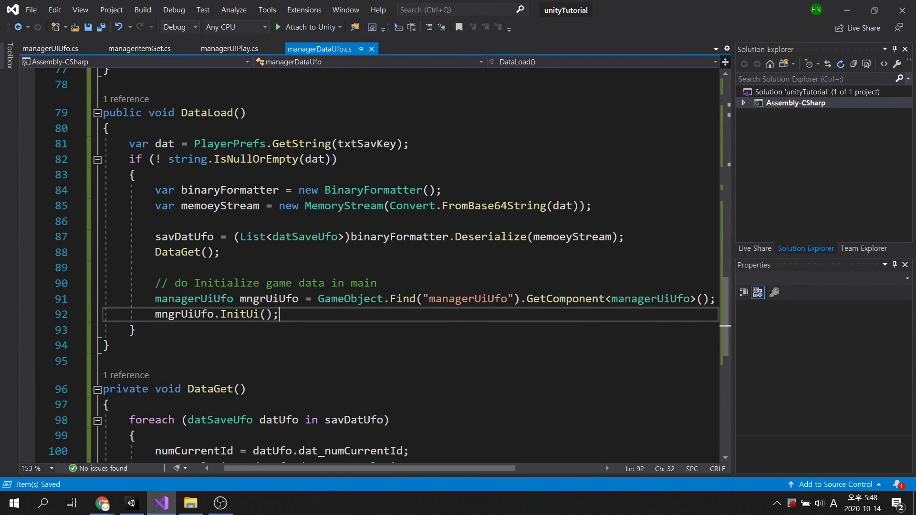
# Comment out the delayed Invoke("InitUi", 0.25f) in Start, save, and return to Unity.
pyautogui.click(67, 52)
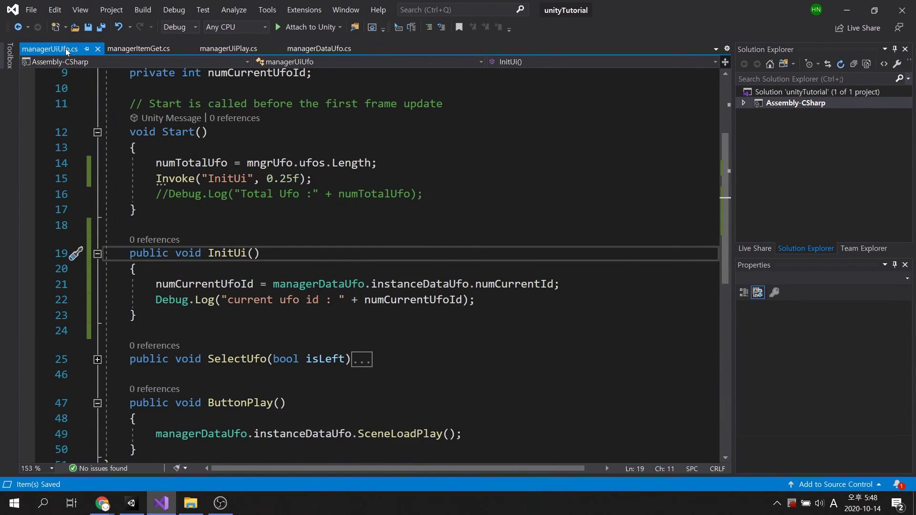
pyautogui.press('Up')
pyautogui.press('Up')
pyautogui.press('Up')
pyautogui.hotkey('ctrl', 'k')
pyautogui.hotkey('ctrl', 'c')
pyautogui.hotkey('ctrl', 's')
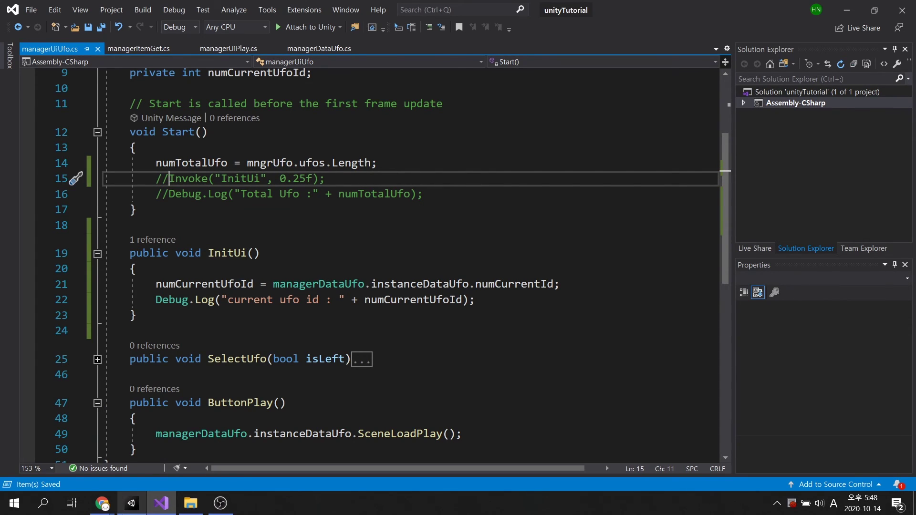
pyautogui.click(129, 504)
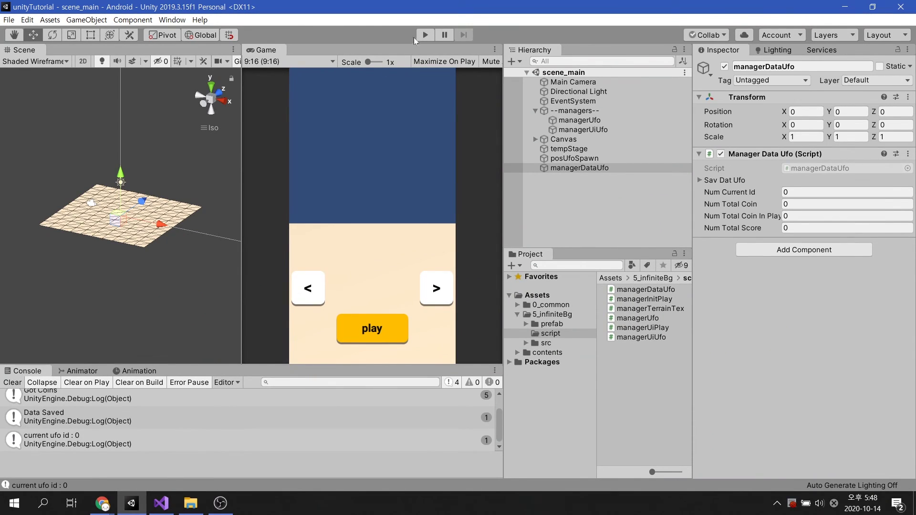
# Play-test showing Num Total Coin 15, switch to the jet and start a stage flying it.
pyautogui.click(426, 35)
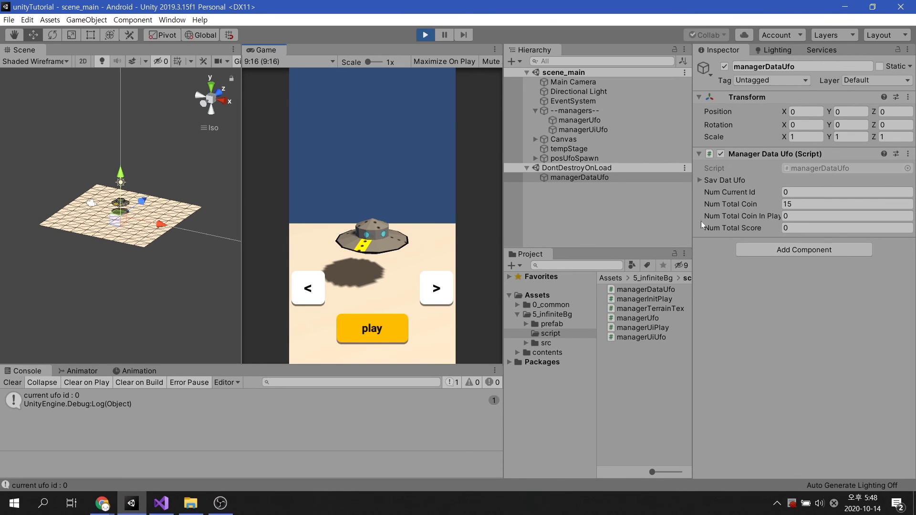
pyautogui.click(795, 203)
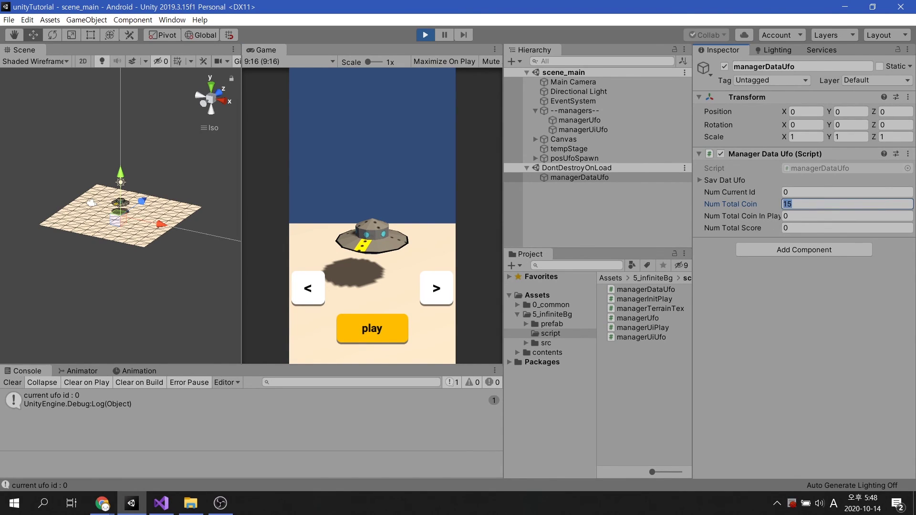
pyautogui.click(438, 290)
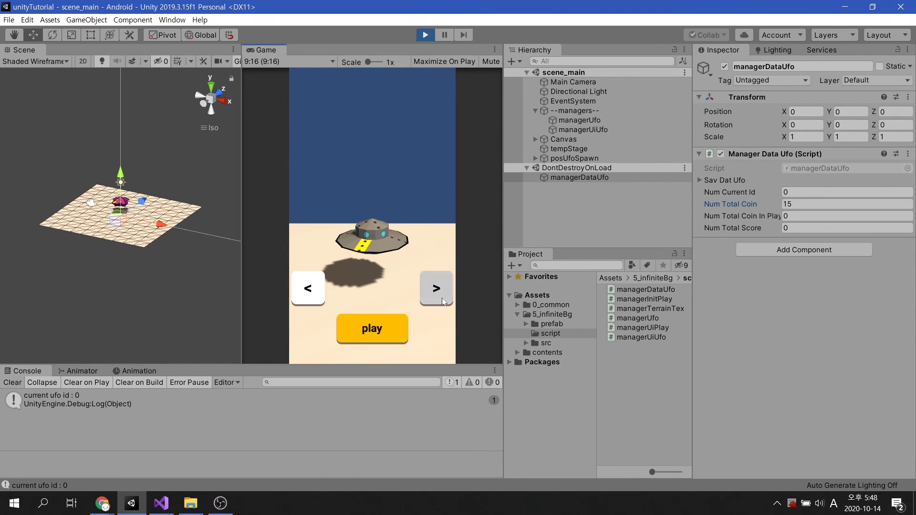
pyautogui.click(381, 336)
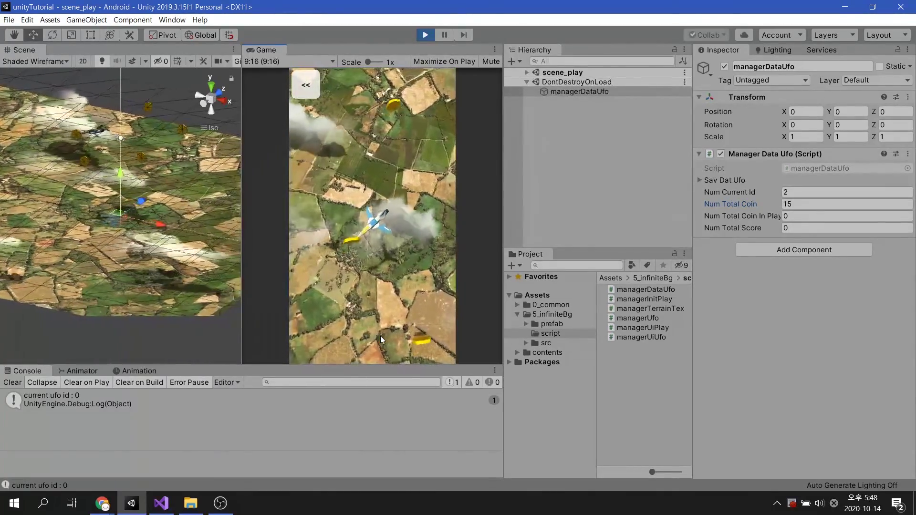